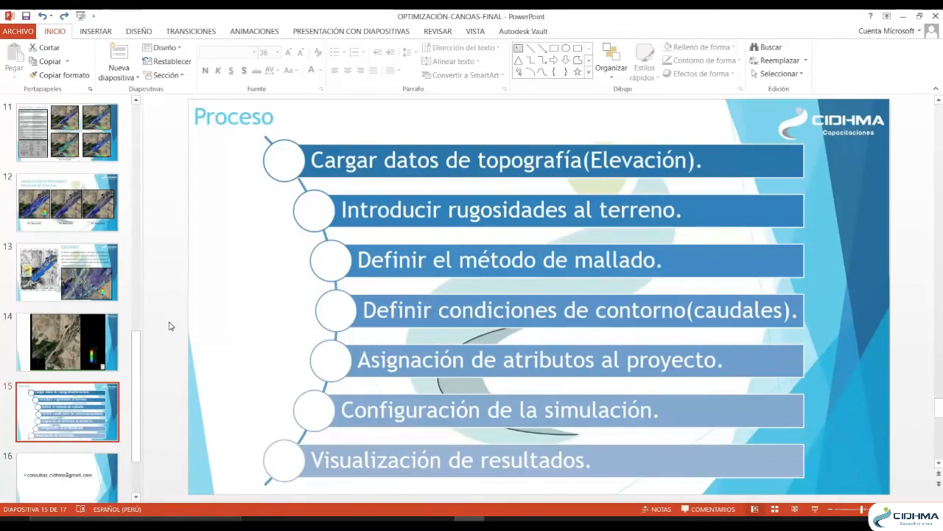
{"action": "left_click_drag", "start_coordinate": [140, 346], "coordinate": [139, 376]}
{"action": "left_click", "coordinate": [92, 382]}
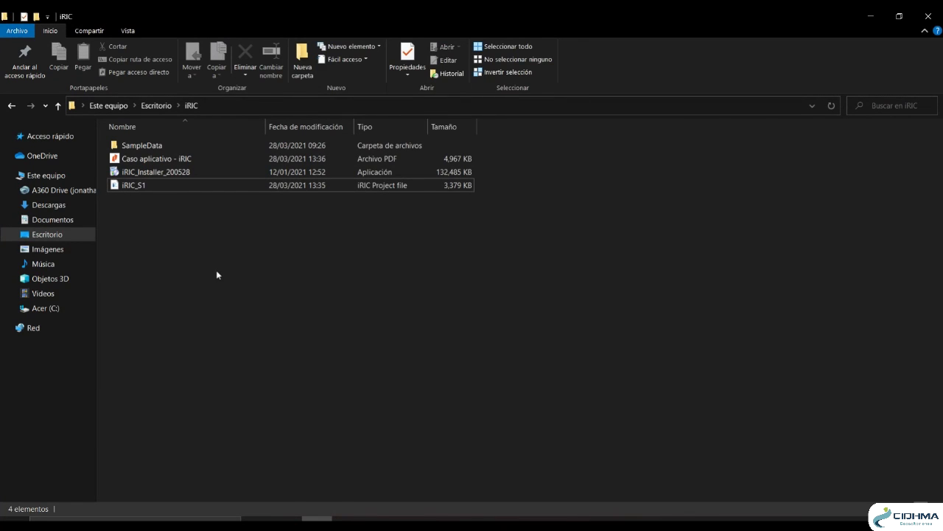
Look over the iRIC folder's SampleData folder, Caso aplicativo PDF, installer and iRIC_S1 project file, and put the folder window away
{"action": "left_click", "coordinate": [216, 272]}
{"action": "left_click", "coordinate": [173, 141]}
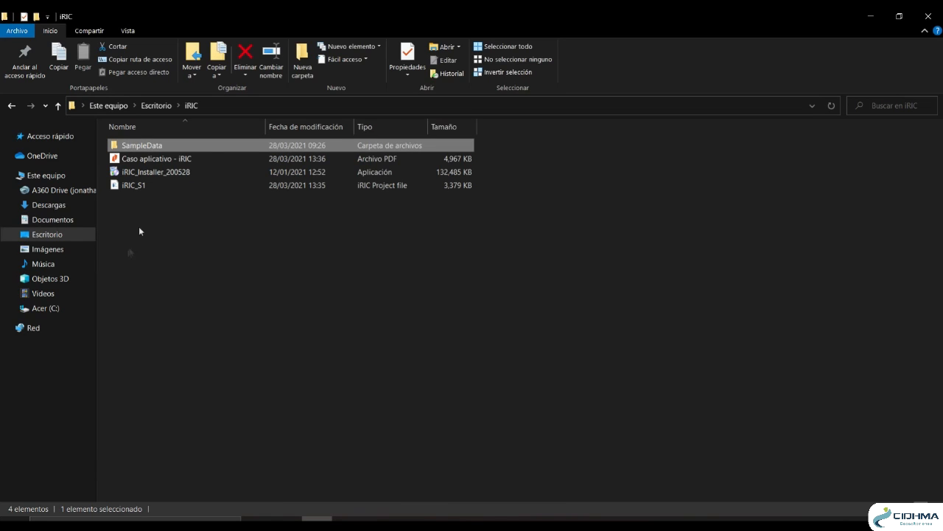
{"action": "left_click", "coordinate": [183, 158]}
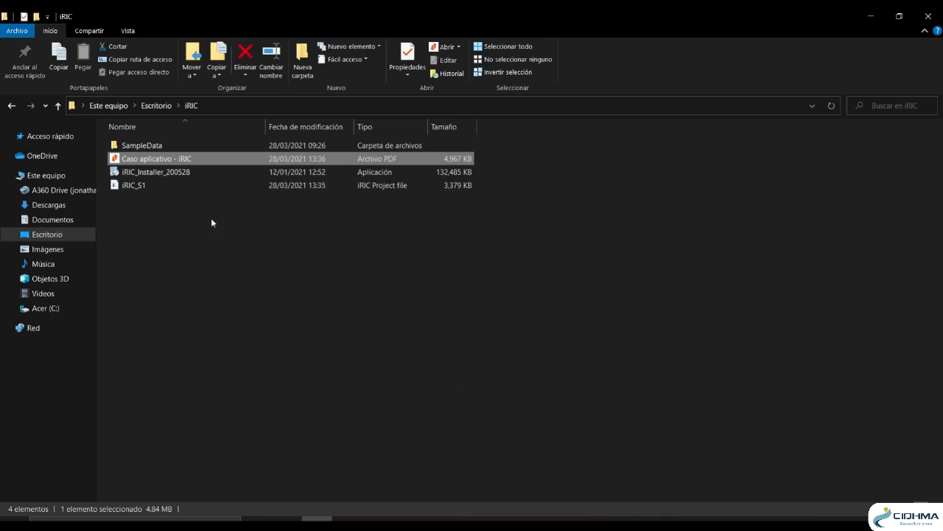
{"action": "left_click", "coordinate": [188, 172]}
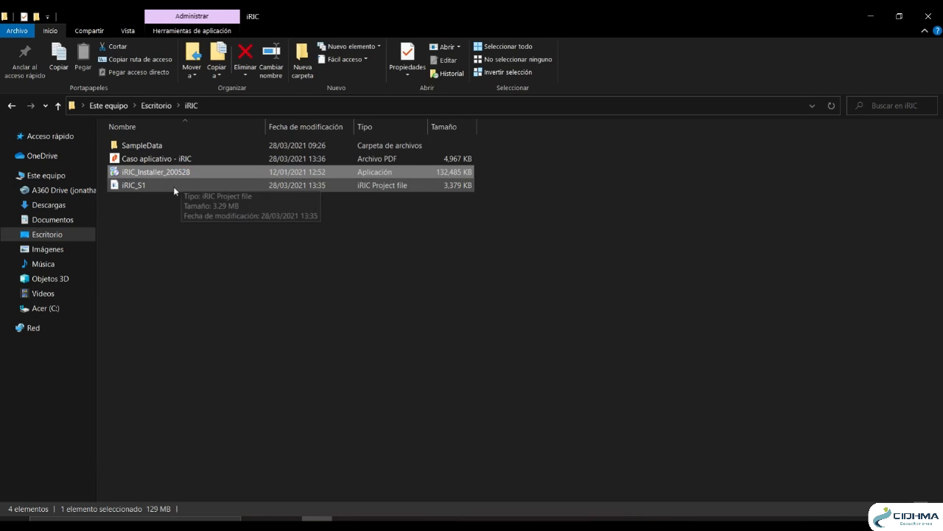
{"action": "left_click", "coordinate": [175, 188]}
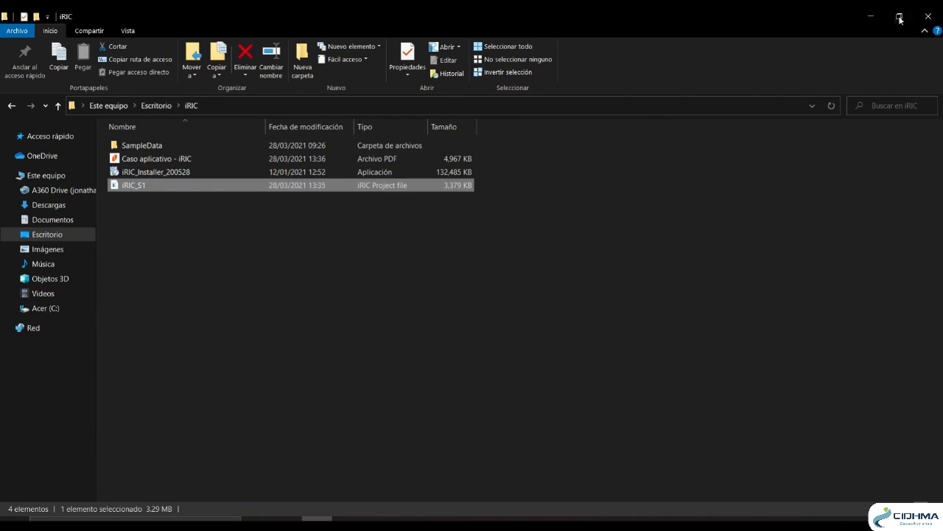
{"action": "left_click", "coordinate": [869, 18]}
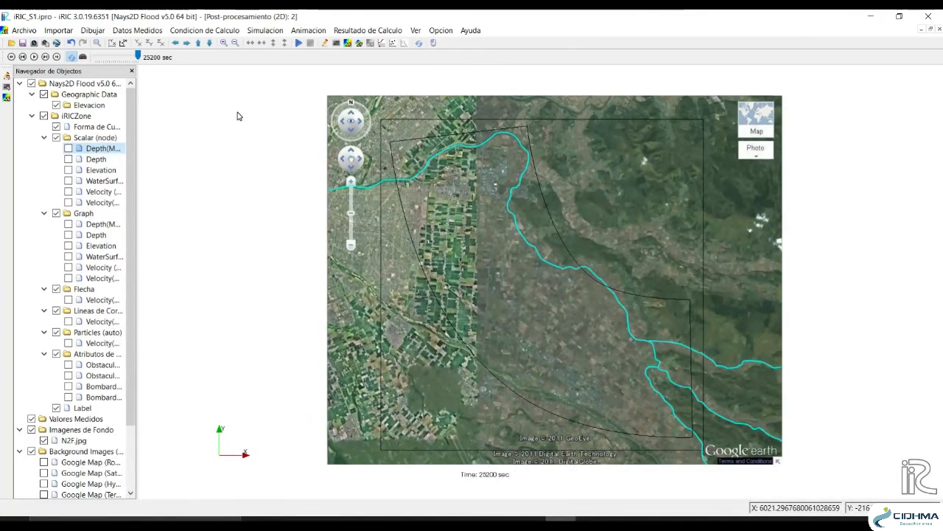
Create a new iRIC project that uses the Nays2D Flood v5.0 64 bit solver
{"action": "left_click", "coordinate": [27, 31]}
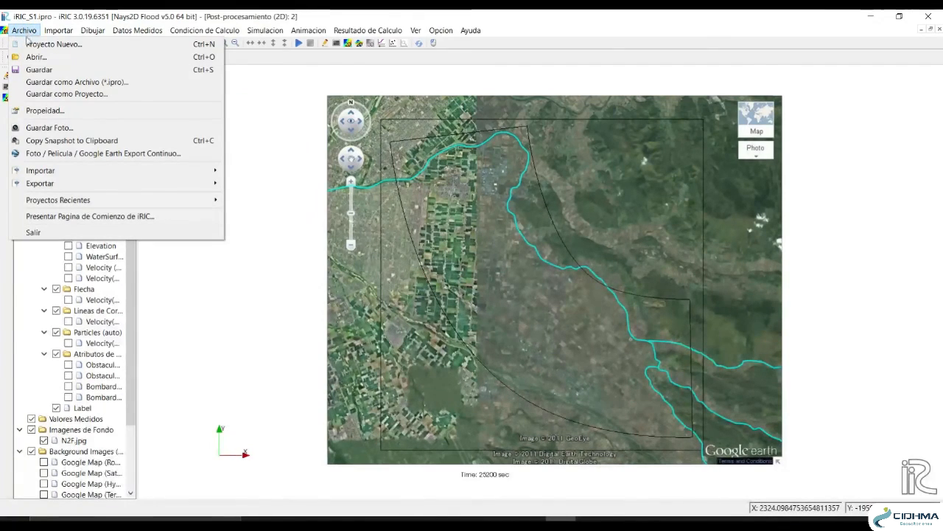
{"action": "left_click", "coordinate": [86, 46]}
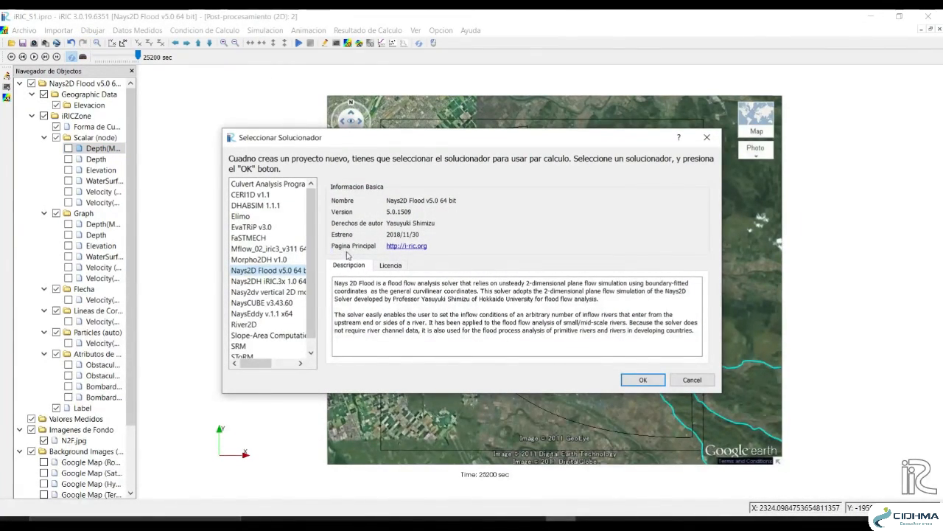
{"action": "left_click_drag", "start_coordinate": [372, 142], "coordinate": [343, 118]}
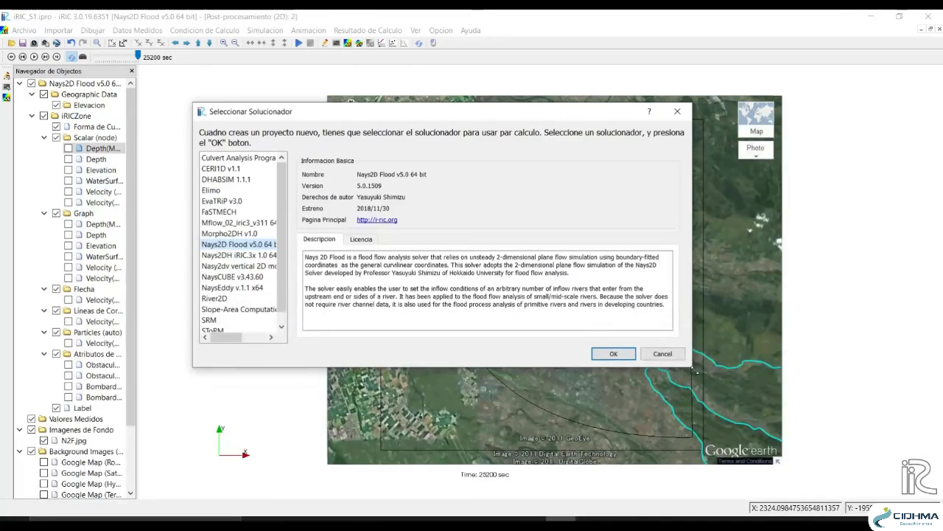
{"action": "left_click_drag", "start_coordinate": [692, 367], "coordinate": [824, 361]}
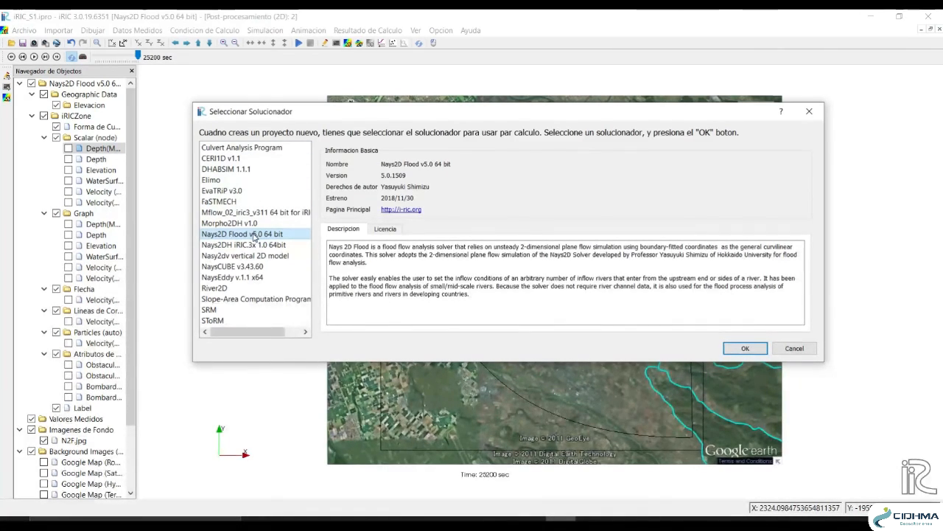
{"action": "left_click", "coordinate": [745, 348]}
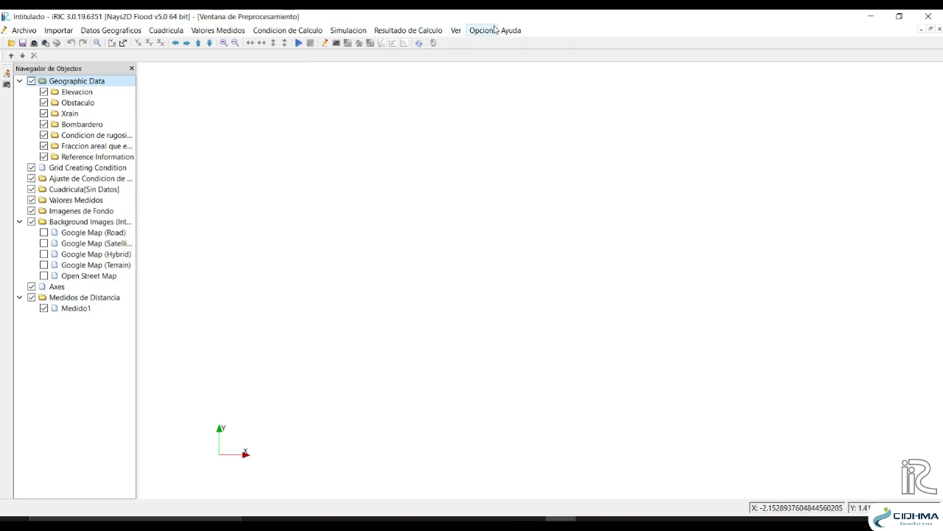
{"action": "left_click", "coordinate": [24, 30]}
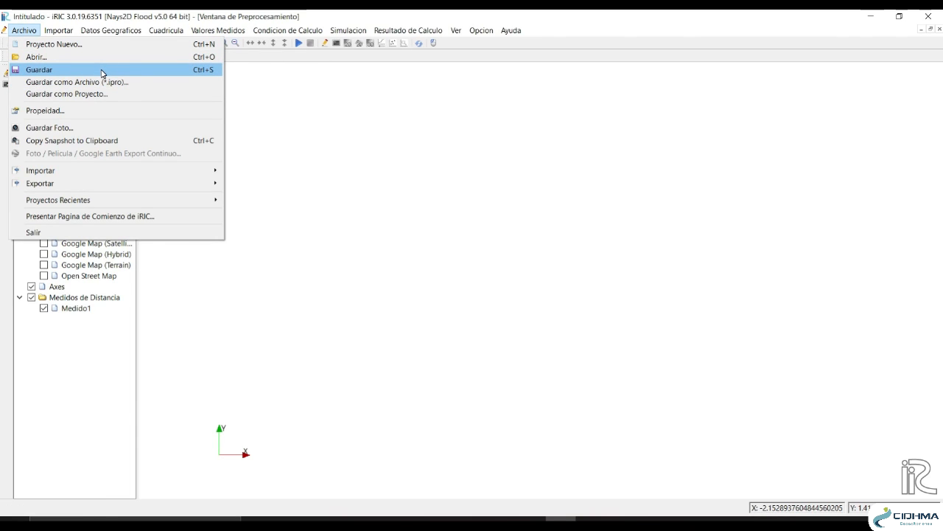
{"action": "left_click", "coordinate": [62, 33]}
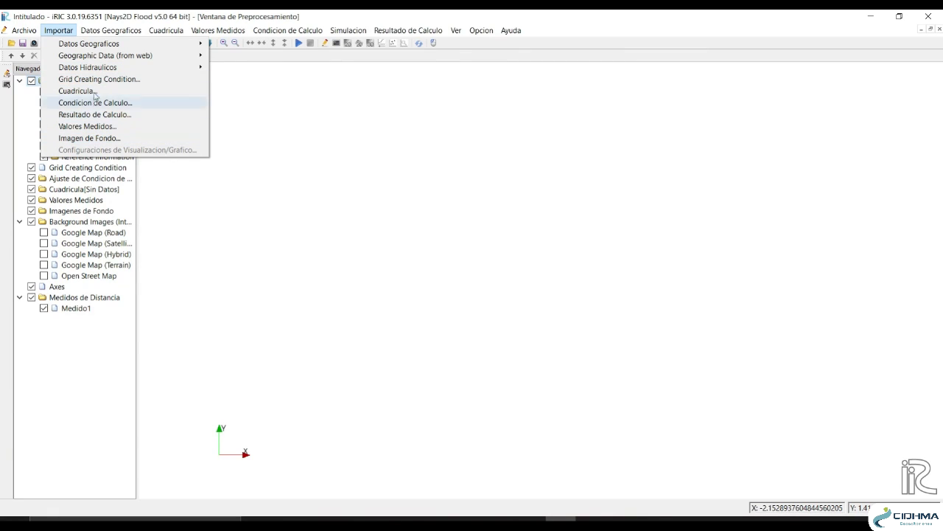
{"action": "mouse_move", "coordinate": [92, 50]}
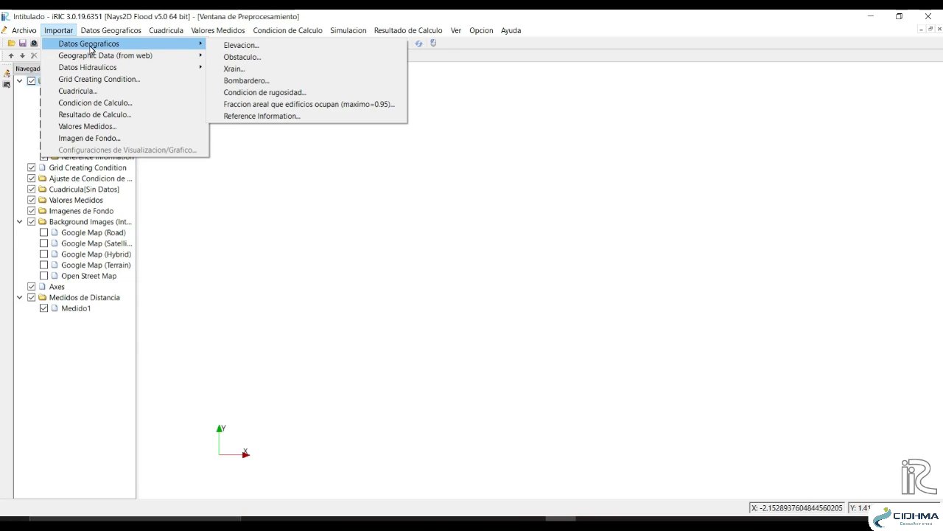
{"action": "mouse_move", "coordinate": [103, 68]}
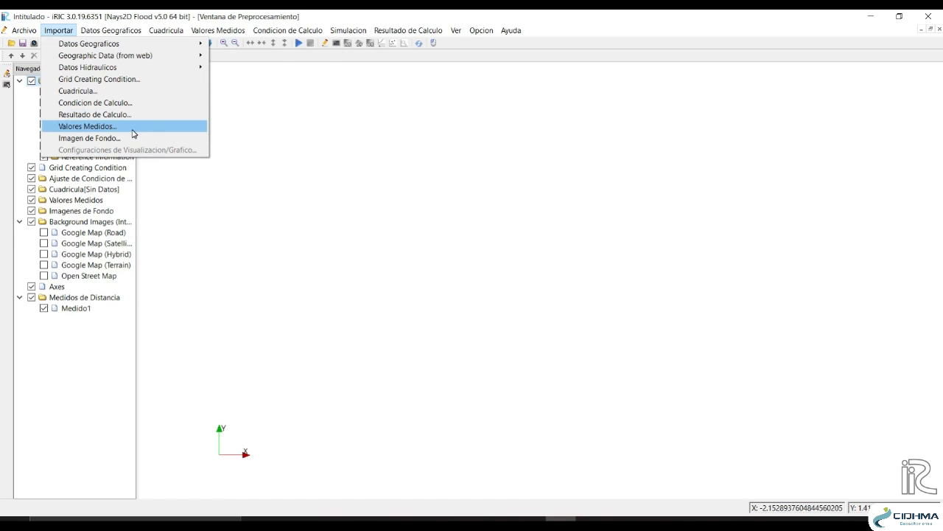
{"action": "left_click", "coordinate": [118, 29]}
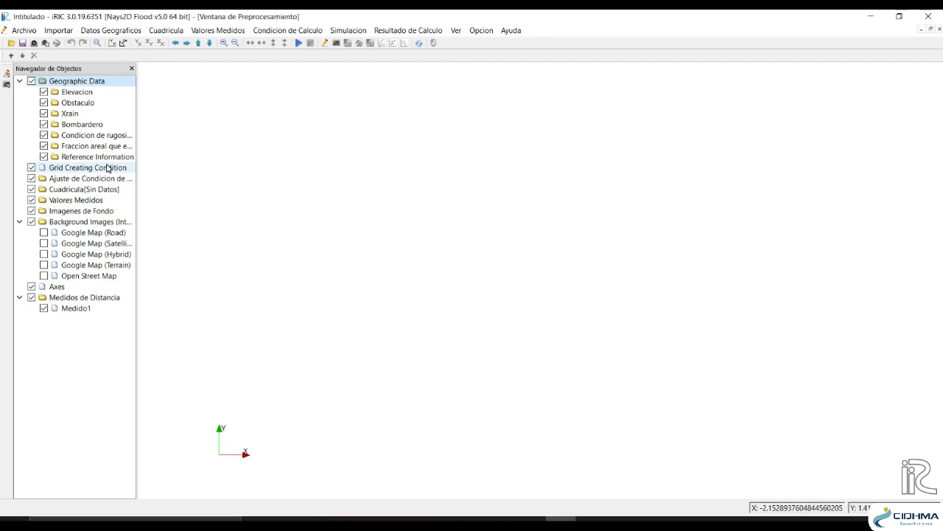
{"action": "left_click", "coordinate": [60, 31]}
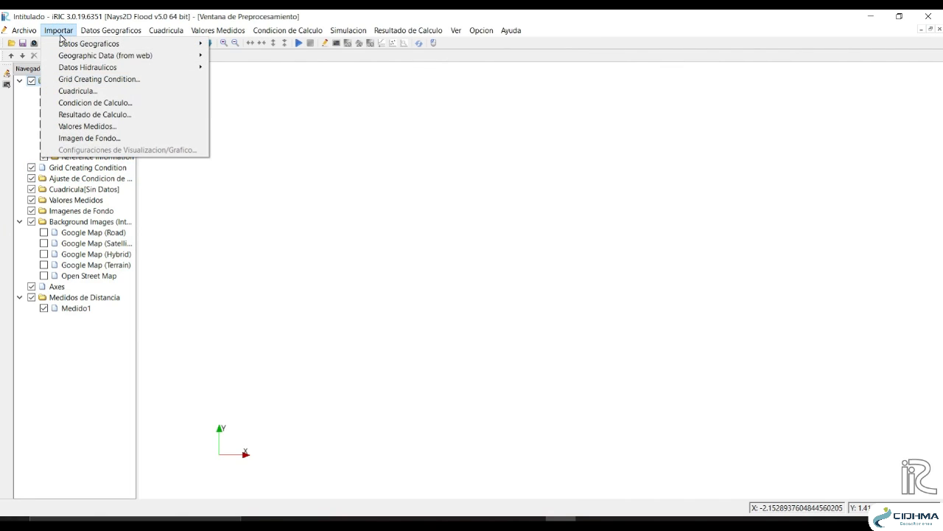
{"action": "left_click", "coordinate": [66, 17]}
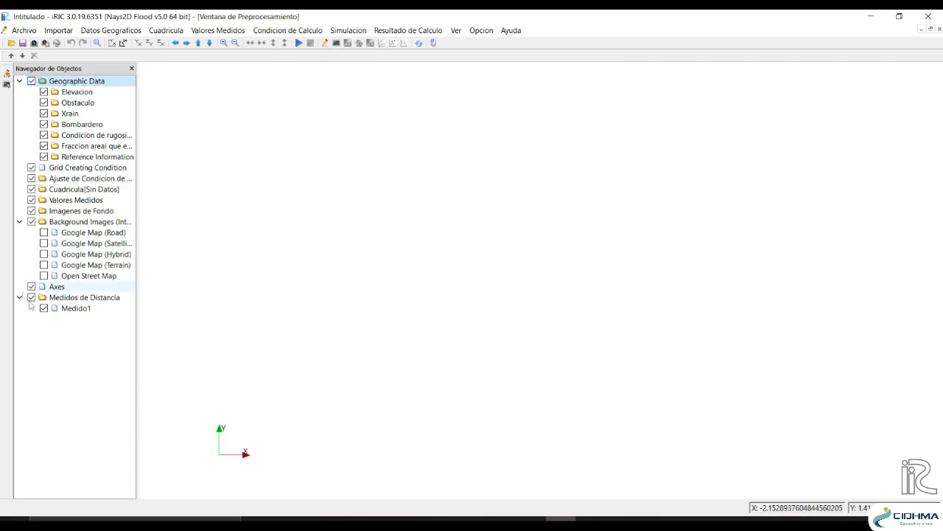
{"action": "left_click", "coordinate": [67, 32]}
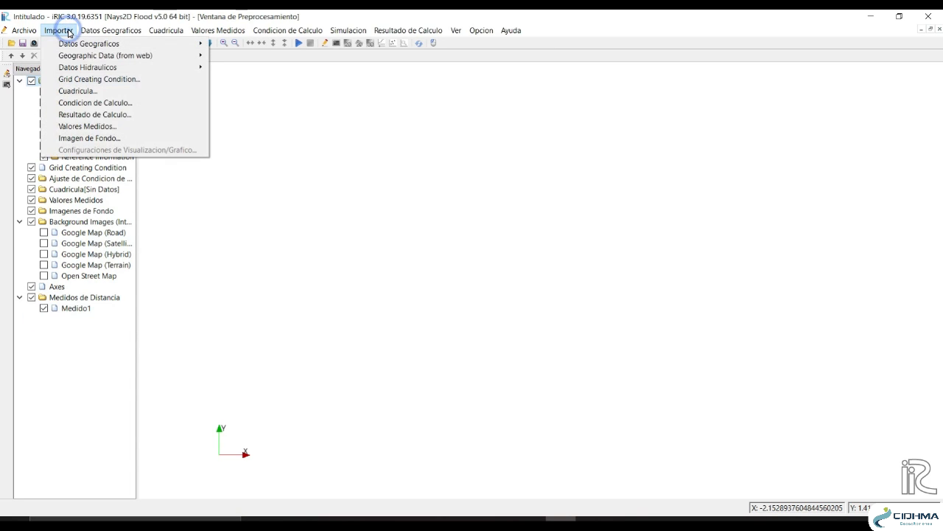
{"action": "left_click", "coordinate": [70, 20]}
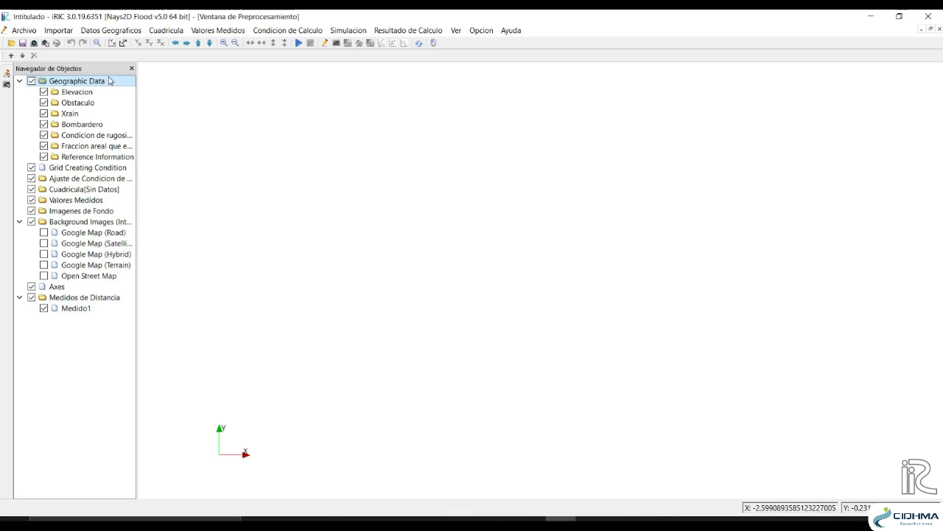
{"action": "left_click", "coordinate": [59, 31]}
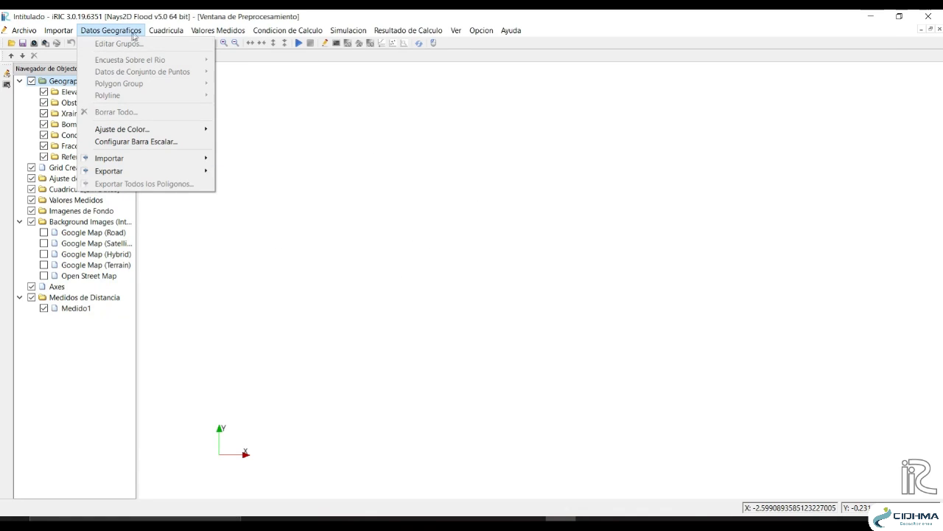
{"action": "mouse_move", "coordinate": [159, 34]}
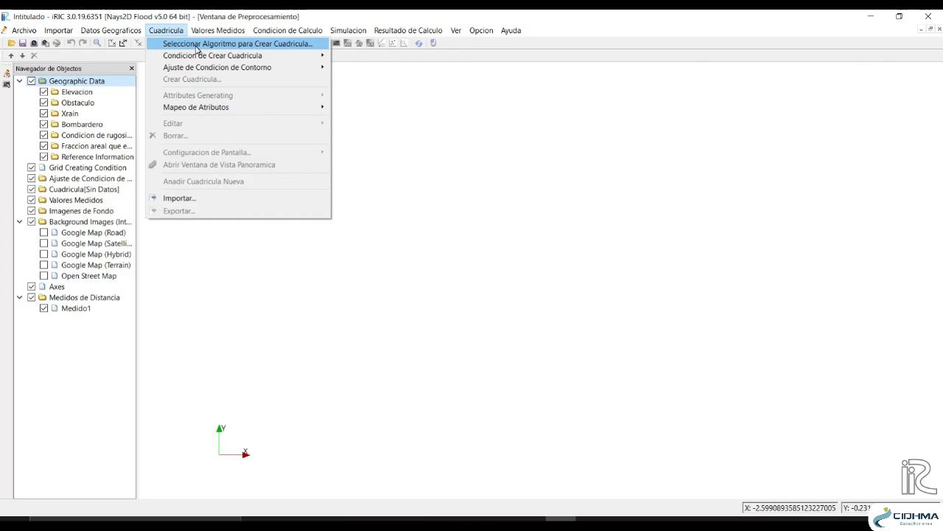
{"action": "mouse_move", "coordinate": [223, 36]}
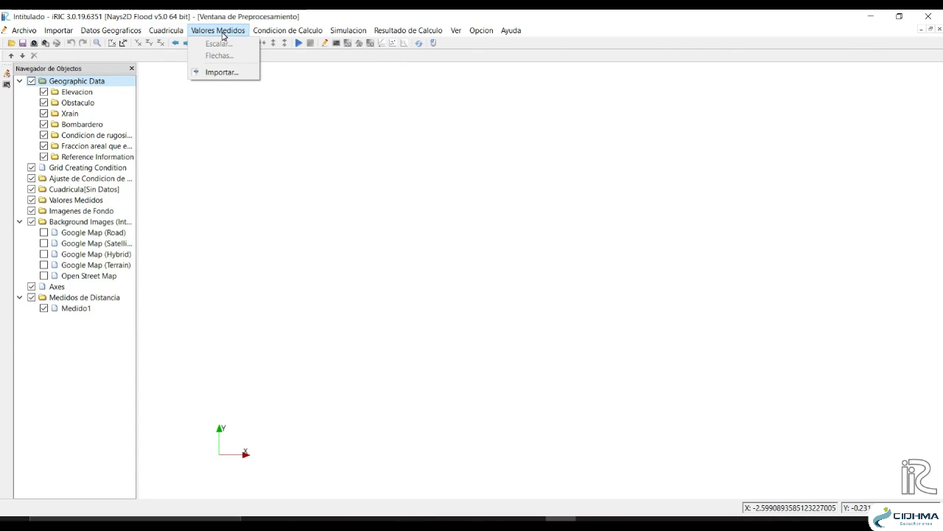
{"action": "mouse_move", "coordinate": [255, 31]}
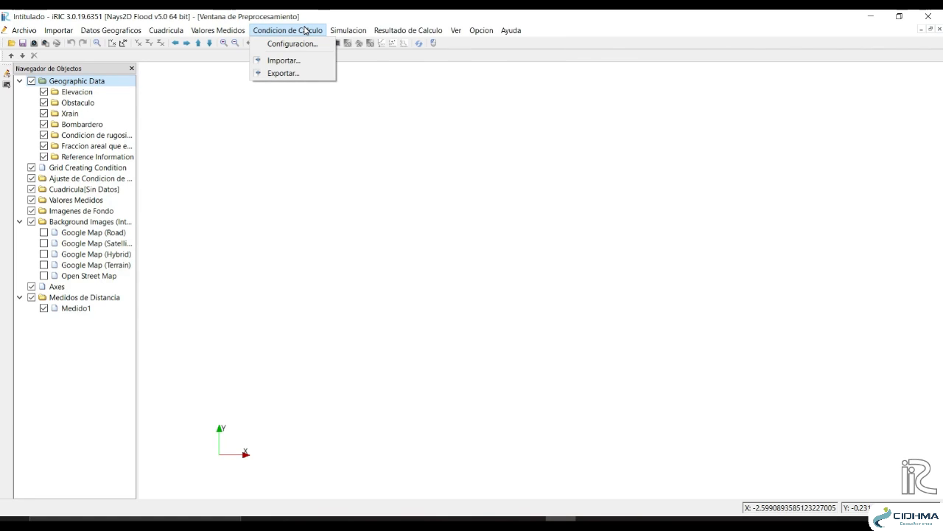
{"action": "mouse_move", "coordinate": [345, 31]}
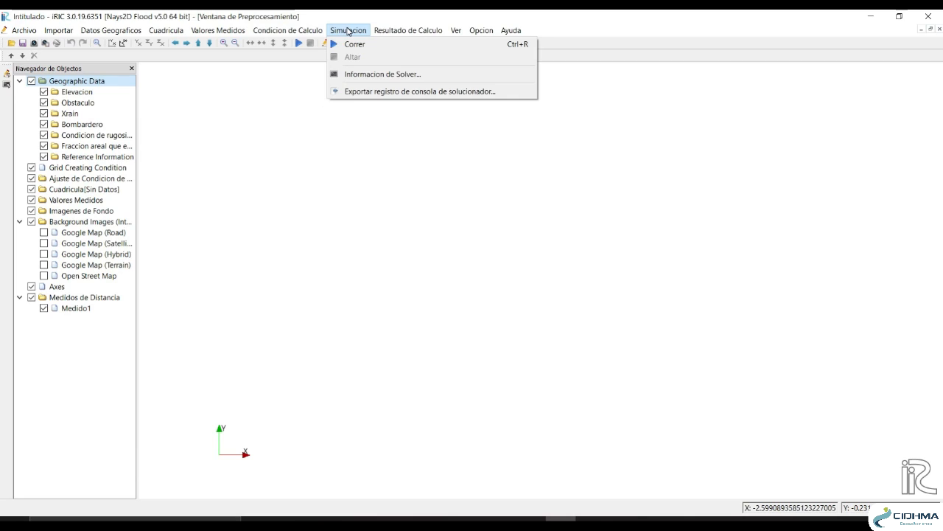
{"action": "left_click", "coordinate": [322, 123]}
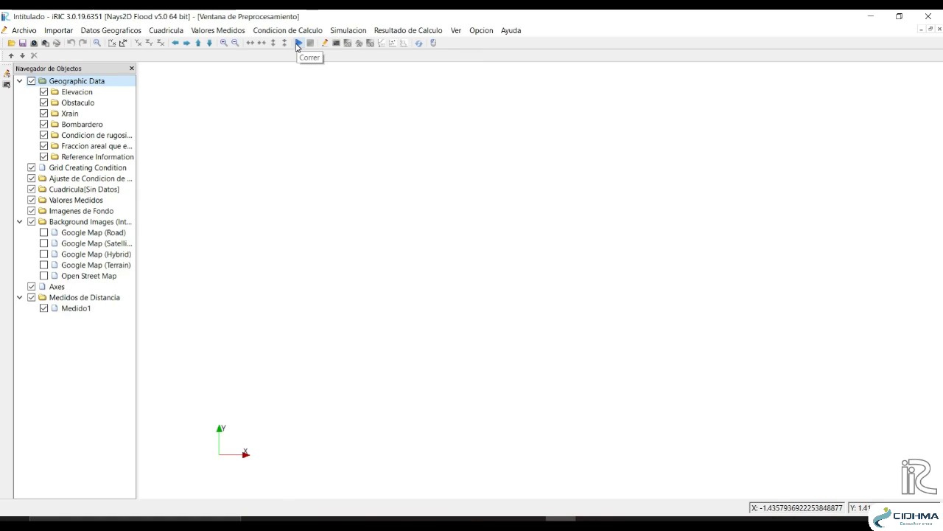
{"action": "left_click", "coordinate": [410, 30]}
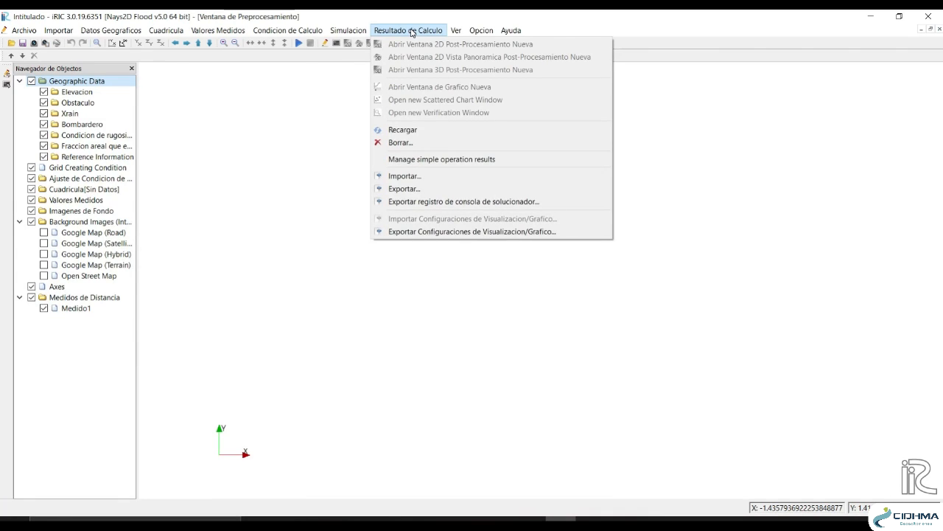
{"action": "left_click", "coordinate": [386, 13]}
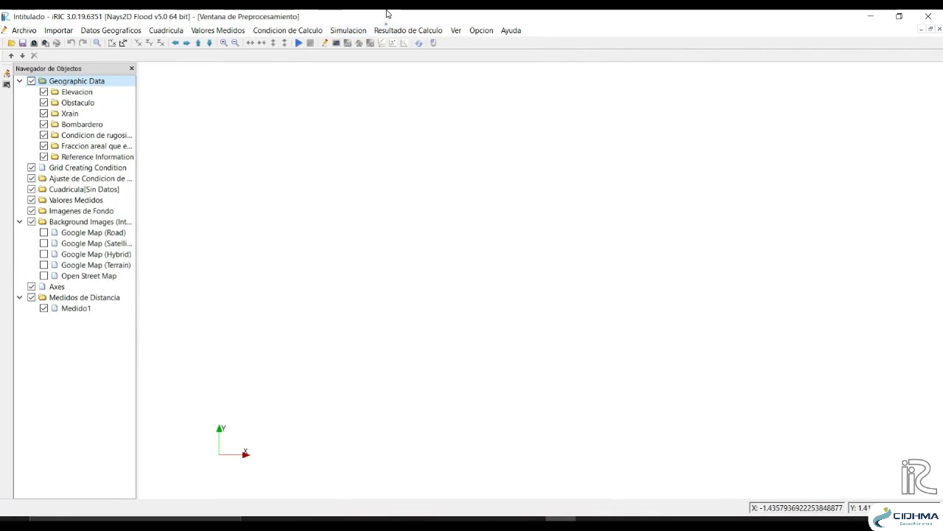
{"action": "left_click", "coordinate": [451, 32]}
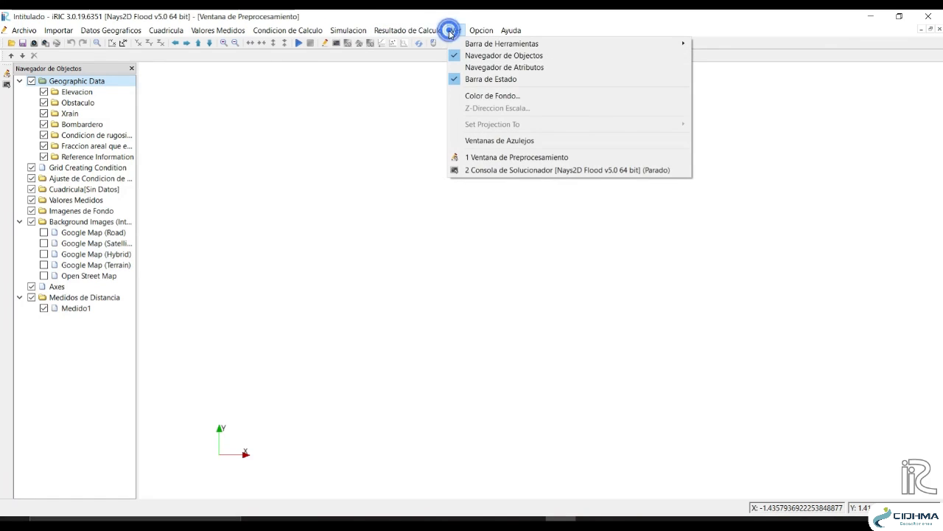
{"action": "left_click", "coordinate": [454, 31]}
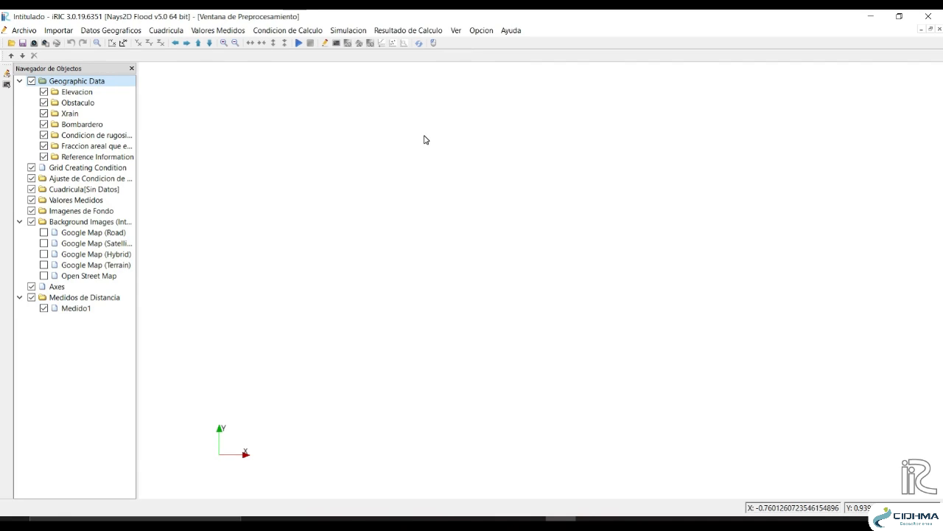
Choose the N2F.tpo file in SampleData > N2F for import into the Elevacion geographic data
{"action": "left_click", "coordinate": [94, 92]}
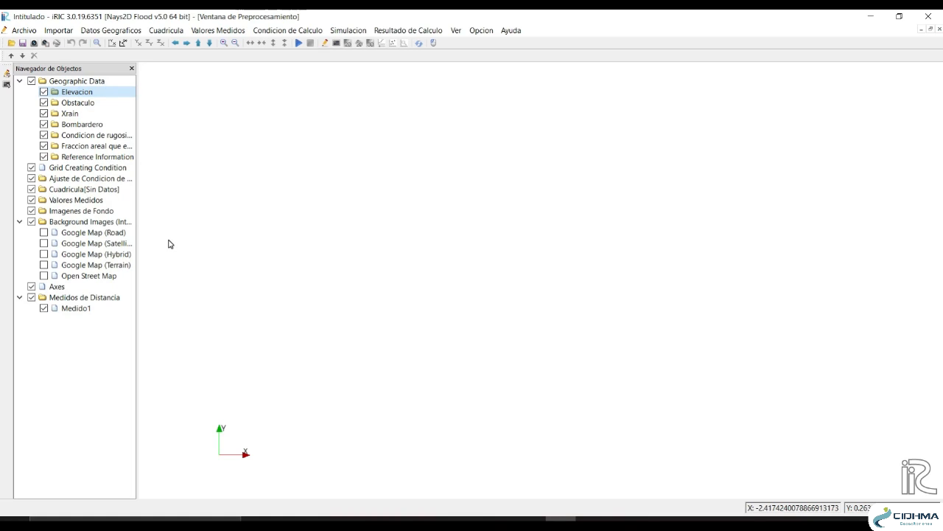
{"action": "right_click", "coordinate": [87, 94]}
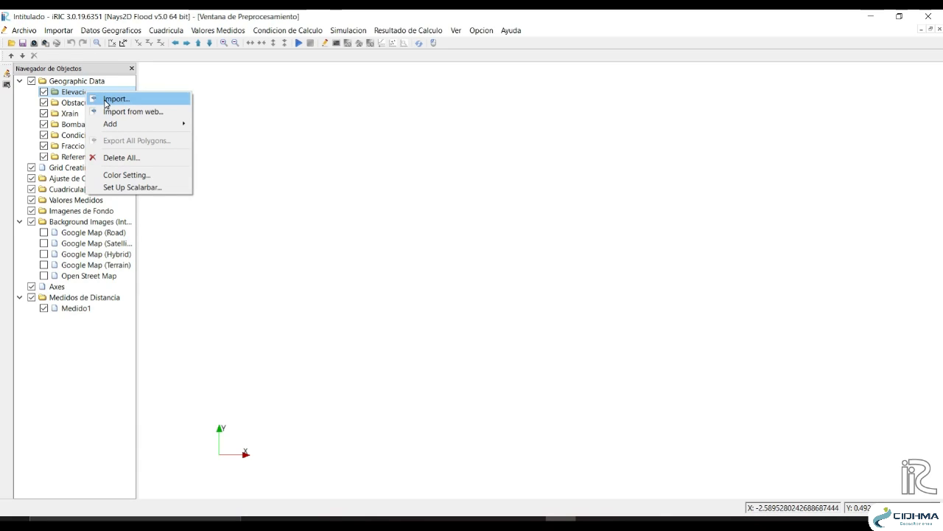
{"action": "mouse_move", "coordinate": [110, 125]}
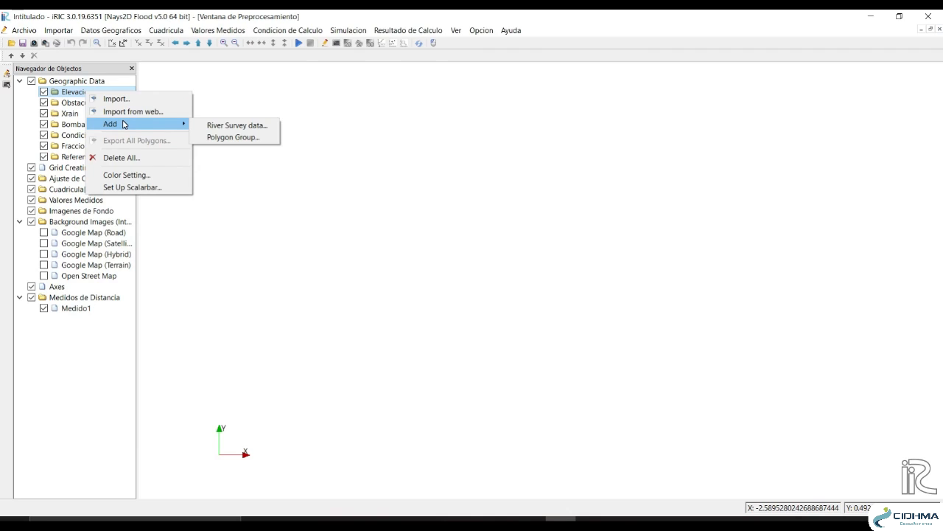
{"action": "left_click", "coordinate": [124, 98]}
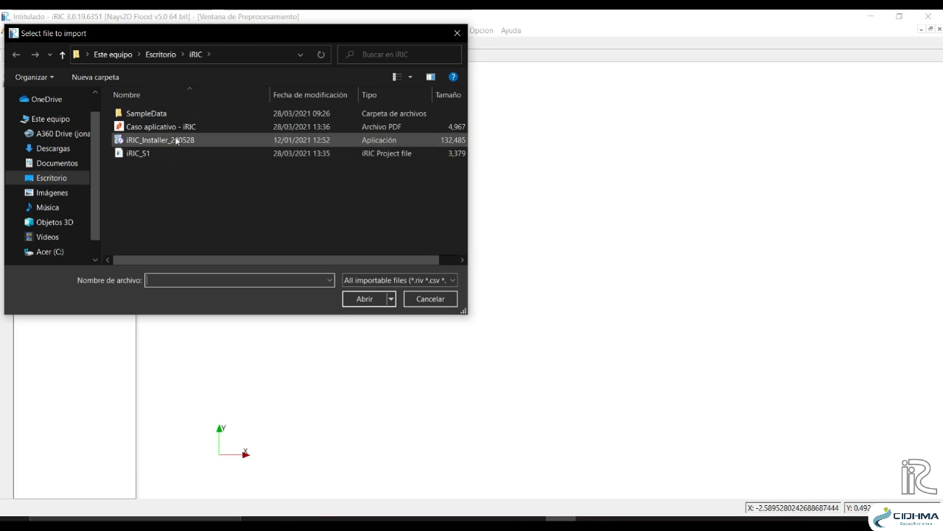
{"action": "double_click", "coordinate": [145, 116]}
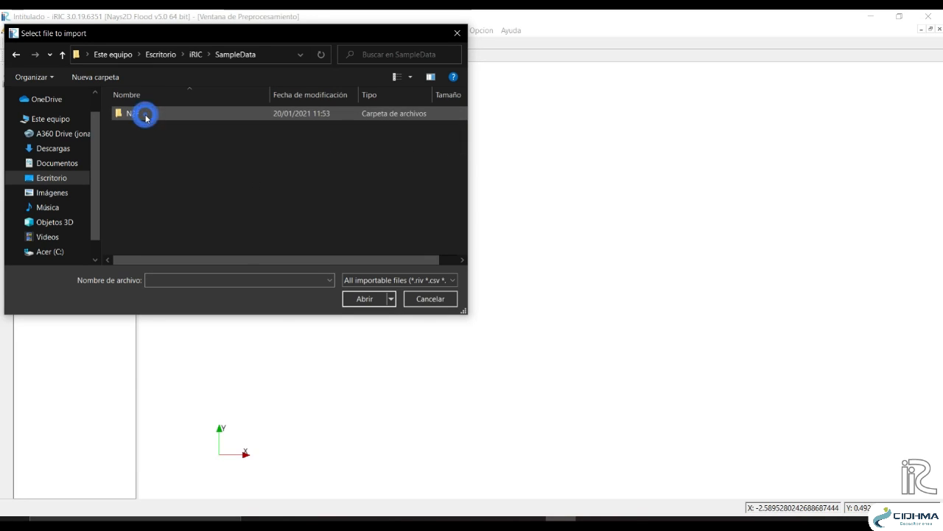
{"action": "double_click", "coordinate": [145, 115]}
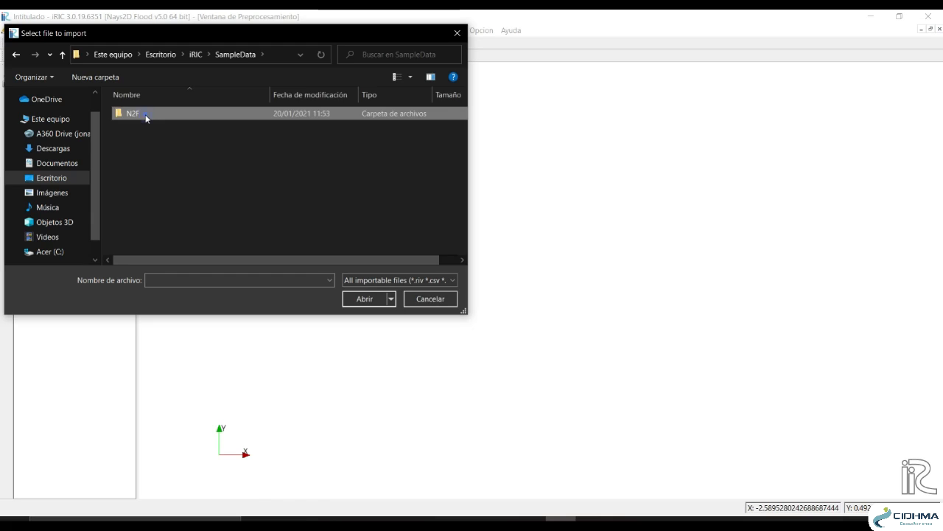
{"action": "left_click", "coordinate": [210, 136]}
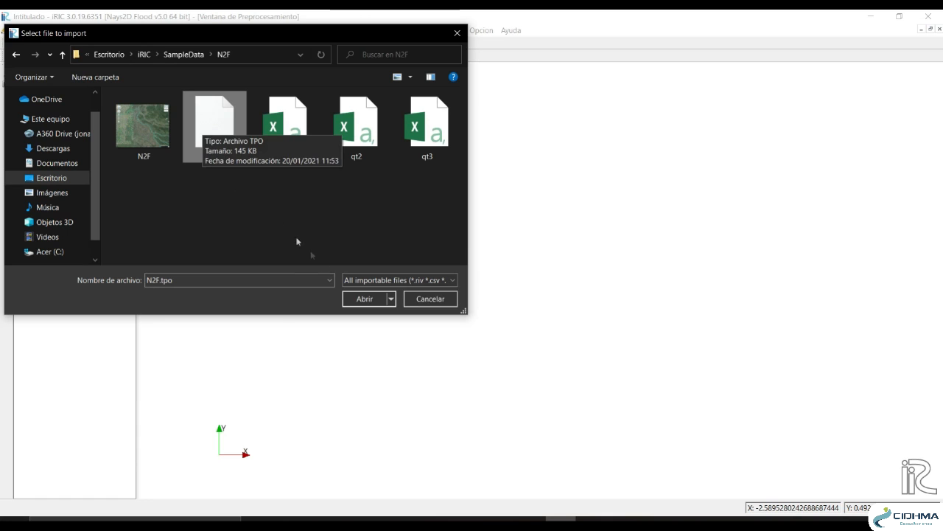
{"action": "left_click", "coordinate": [361, 299]}
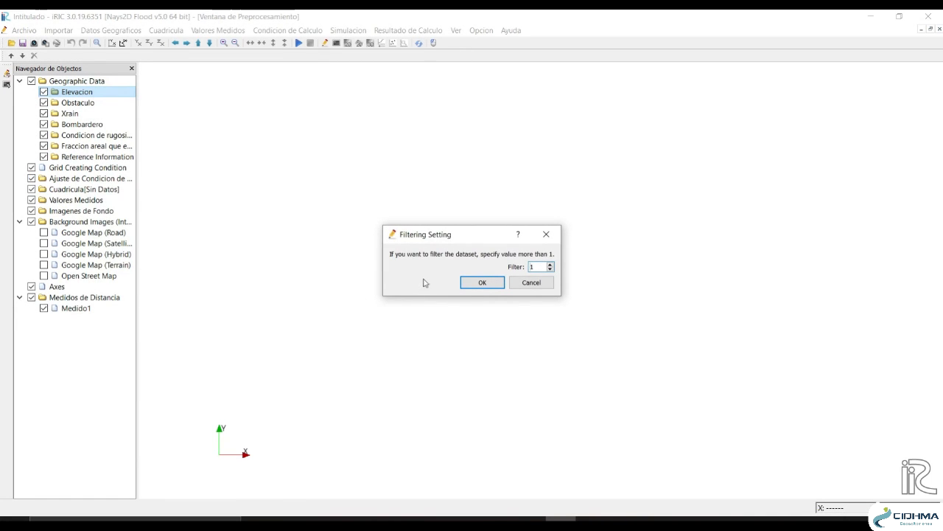
Complete the elevation import with a filter value of 1
{"action": "left_click_drag", "start_coordinate": [450, 238], "coordinate": [379, 178]}
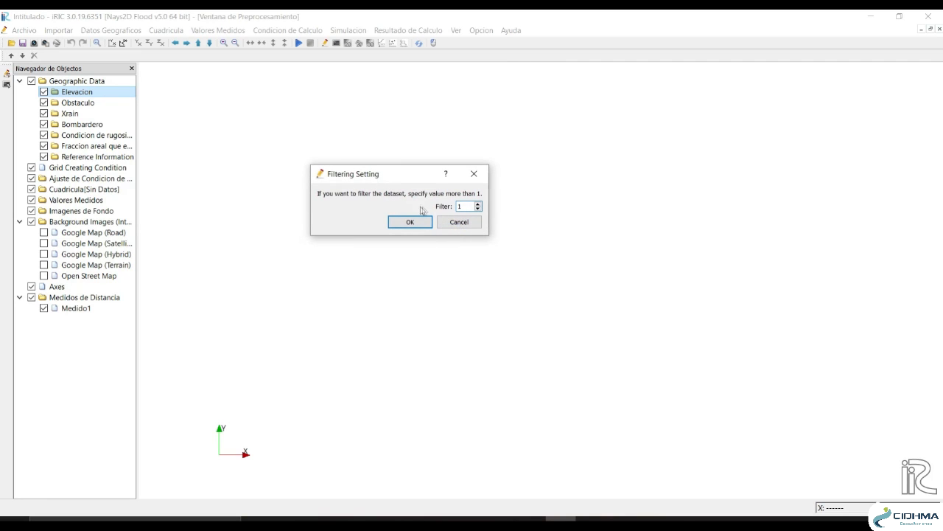
{"action": "double_click", "coordinate": [463, 206]}
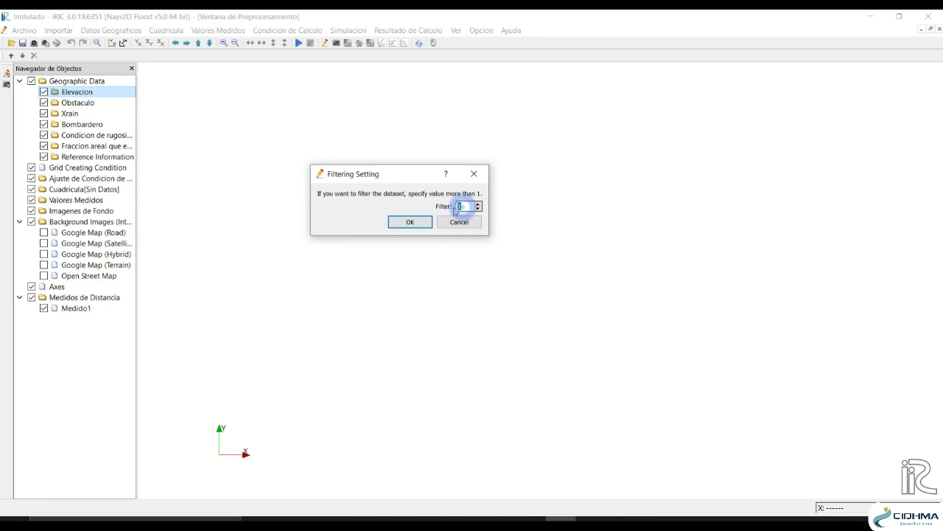
{"action": "left_click", "coordinate": [466, 207]}
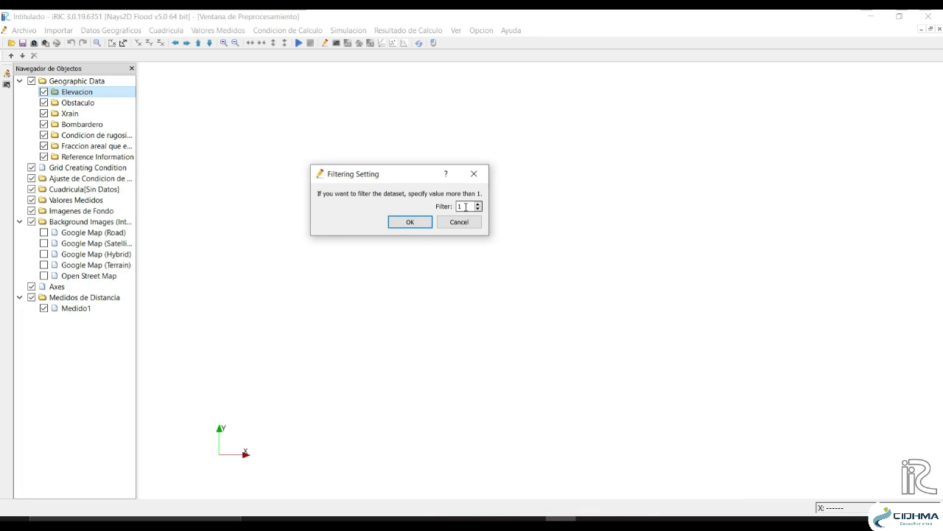
{"action": "left_click", "coordinate": [466, 206]}
{"action": "left_click", "coordinate": [409, 221]}
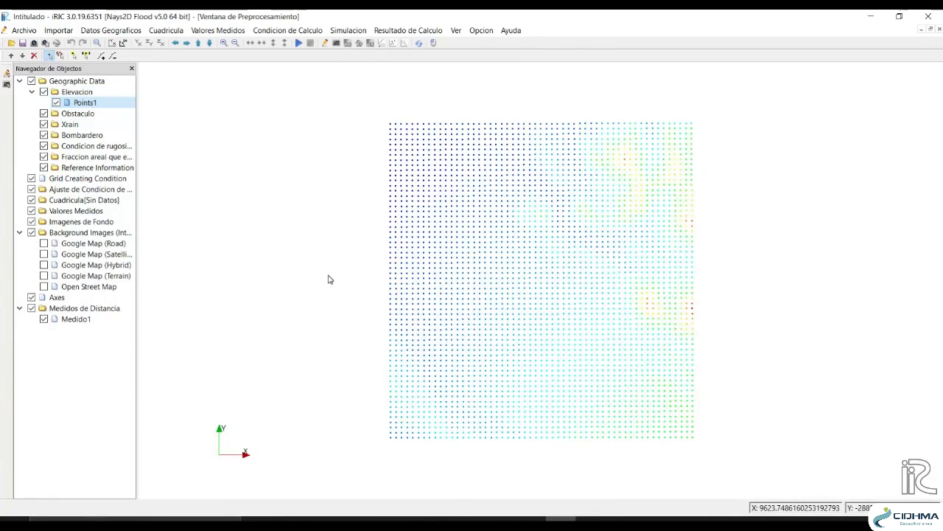
Set the display method of the imported Points1 elevation data to Surface
{"action": "right_click", "coordinate": [88, 103]}
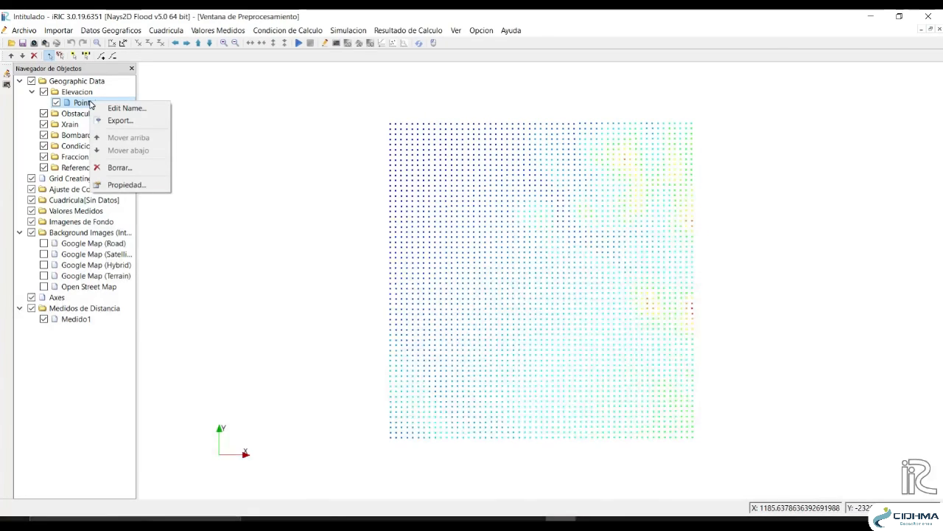
{"action": "left_click", "coordinate": [148, 185]}
{"action": "left_click_drag", "start_coordinate": [448, 198], "coordinate": [287, 146]}
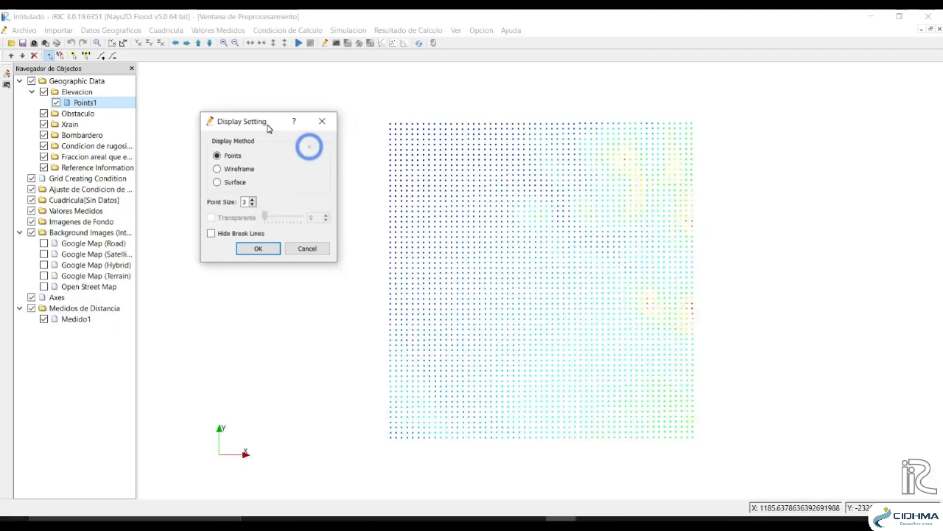
{"action": "left_click", "coordinate": [218, 183]}
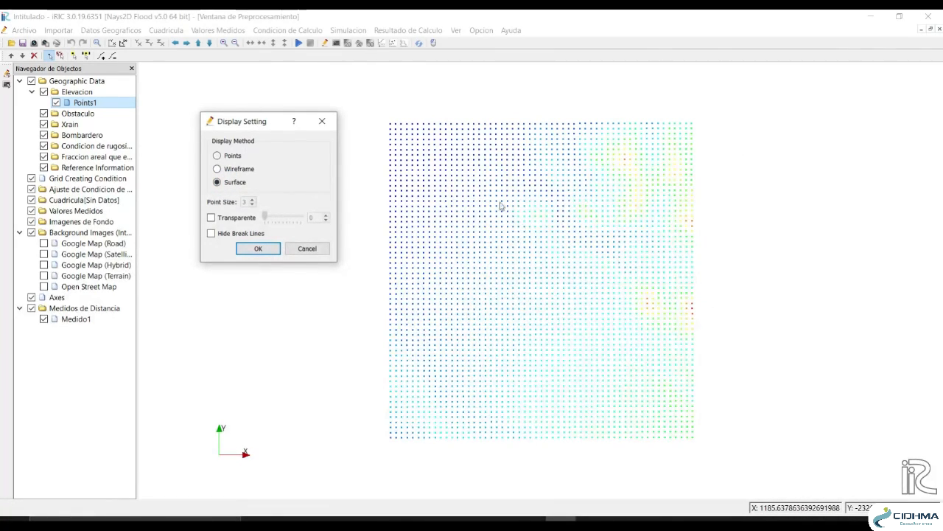
{"action": "left_click", "coordinate": [257, 248]}
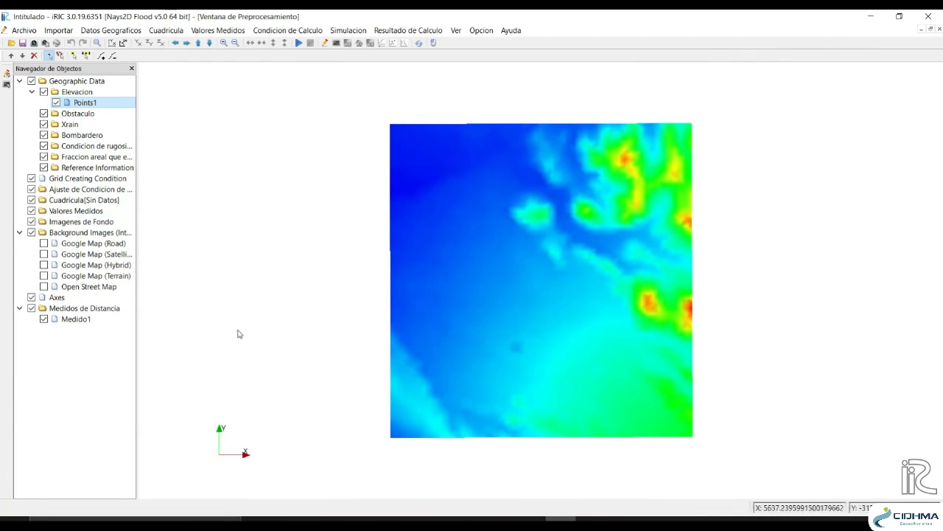
Make the Points1 elevation surface semi-transparent with a transparency value of 48
{"action": "right_click", "coordinate": [85, 105]}
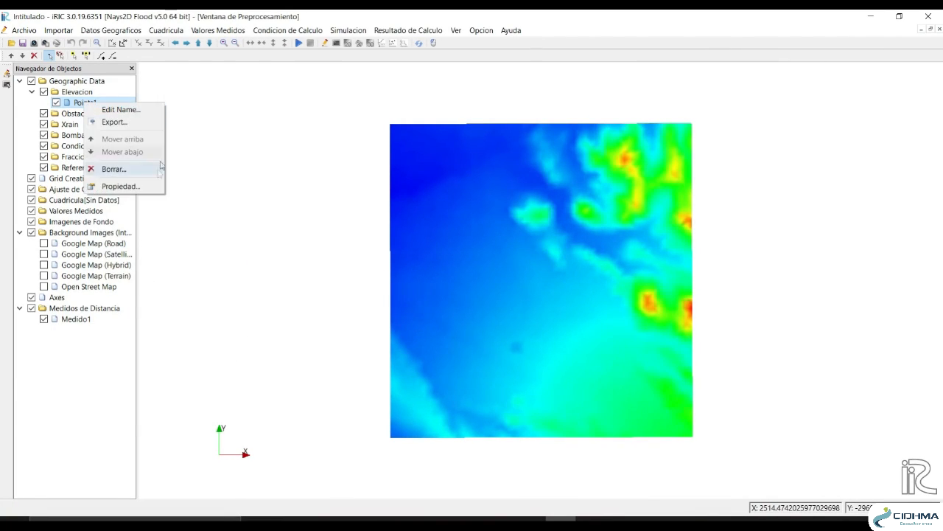
{"action": "left_click", "coordinate": [146, 187]}
{"action": "left_click_drag", "start_coordinate": [422, 193], "coordinate": [230, 149]}
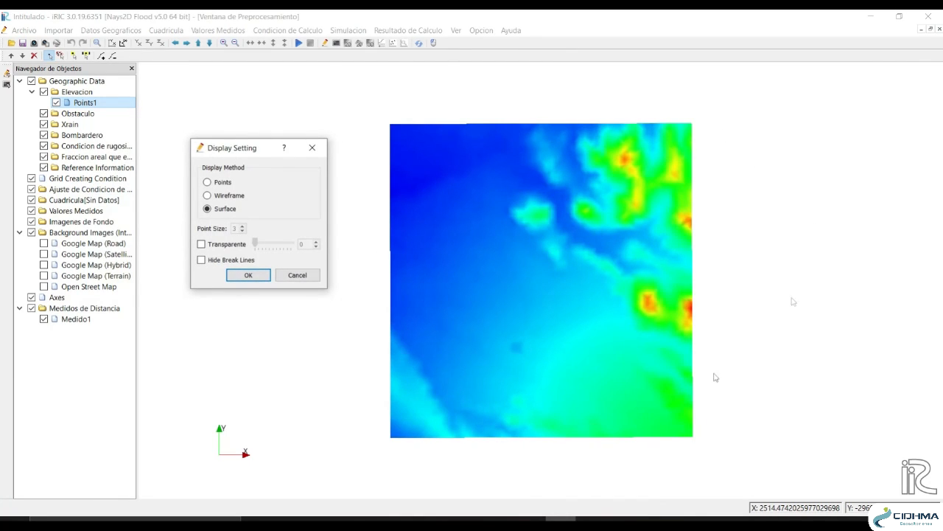
{"action": "left_click", "coordinate": [201, 244]}
{"action": "left_click_drag", "start_coordinate": [255, 244], "coordinate": [271, 245]}
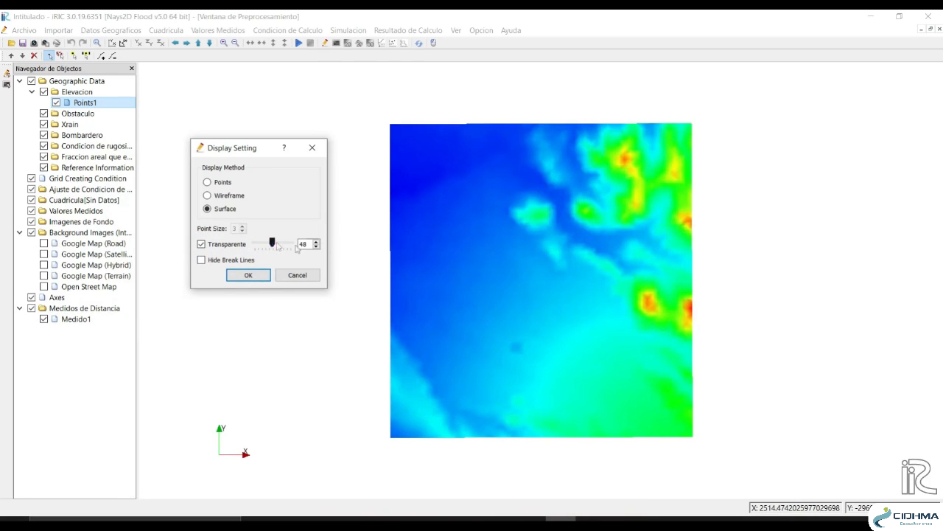
{"action": "left_click", "coordinate": [258, 276]}
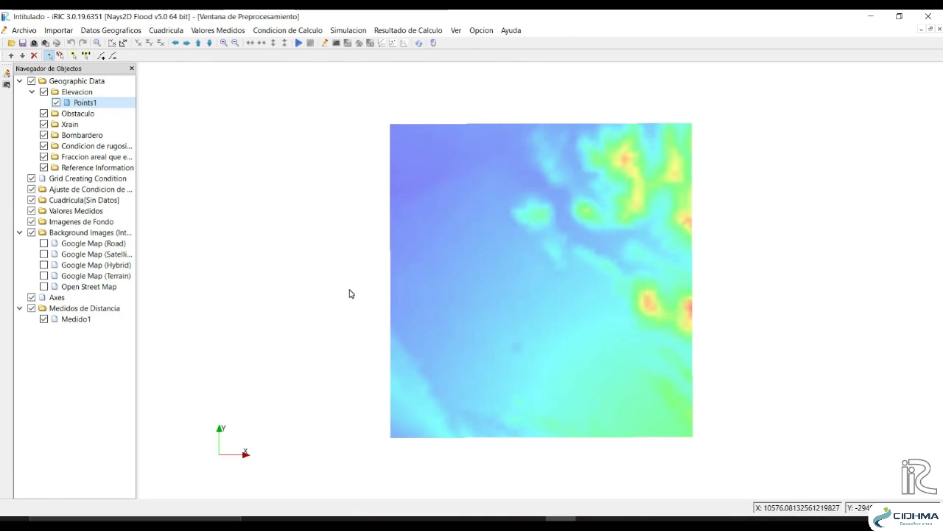
Add the N2F image from the iRIC > SampleData > N2F folder as a background image
{"action": "left_click", "coordinate": [74, 222]}
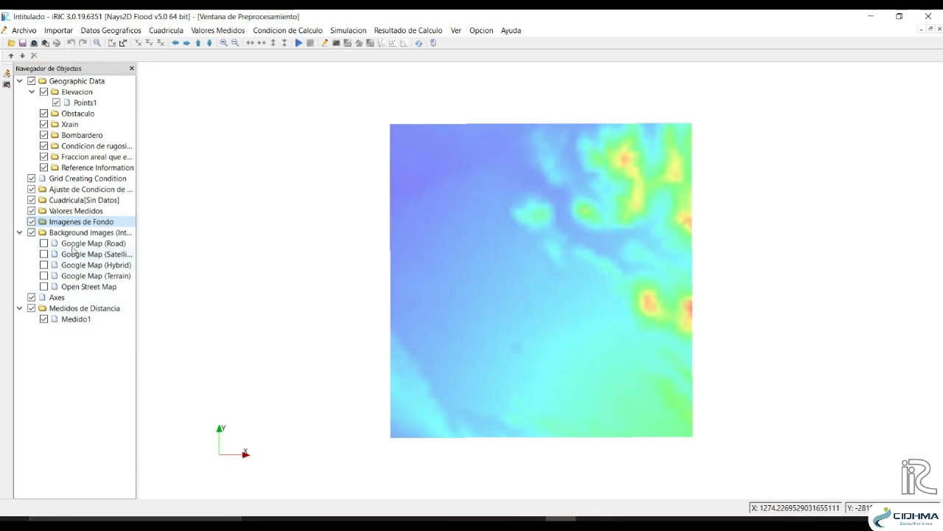
{"action": "right_click", "coordinate": [74, 225]}
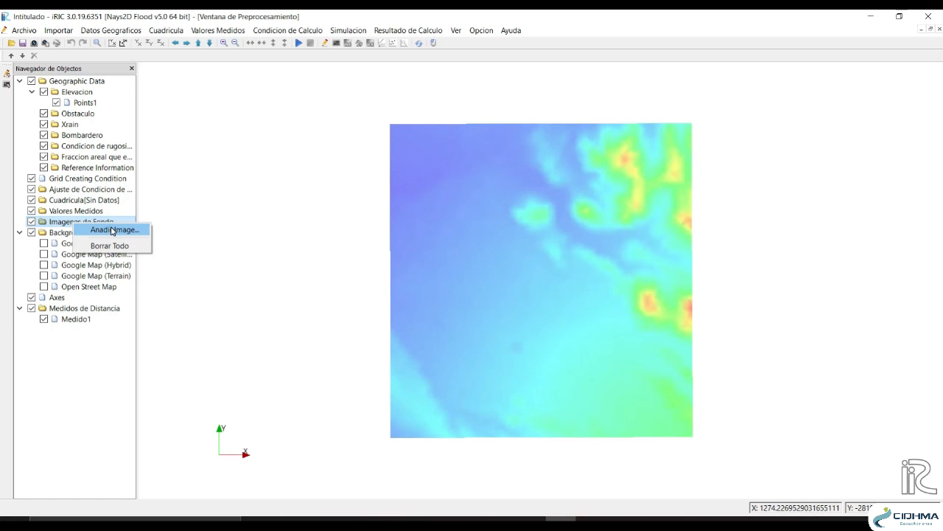
{"action": "left_click", "coordinate": [112, 229]}
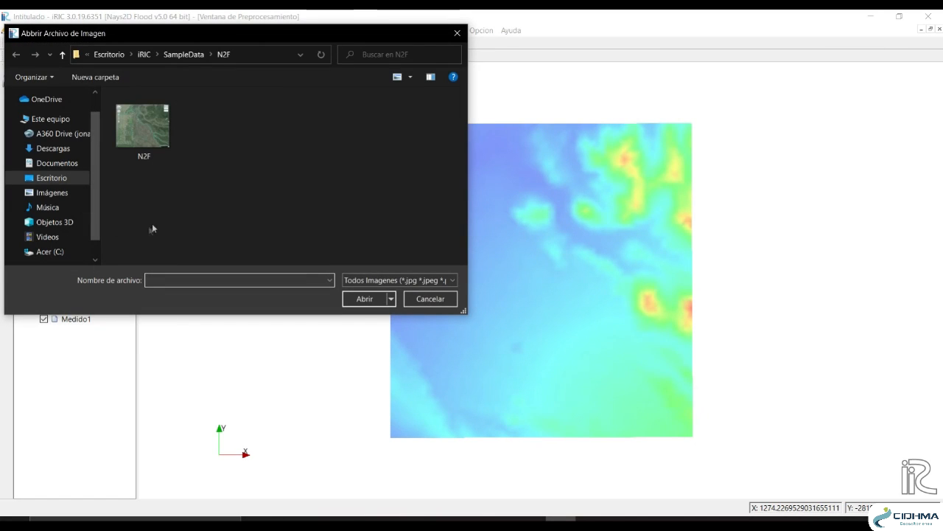
{"action": "left_click", "coordinate": [62, 55]}
{"action": "left_click", "coordinate": [62, 55]}
{"action": "left_click", "coordinate": [62, 54]}
{"action": "scroll", "coordinate": [162, 118], "scroll_direction": "down", "scroll_amount": 3}
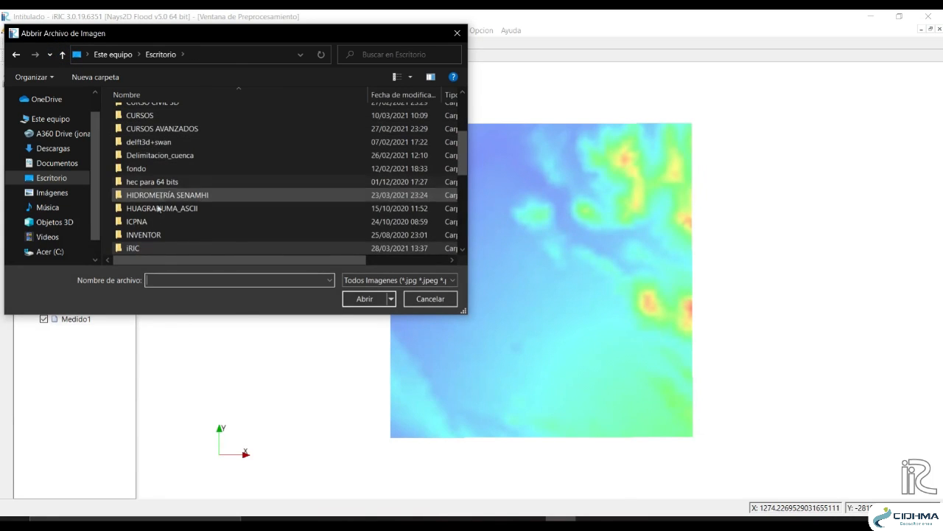
{"action": "double_click", "coordinate": [140, 248]}
{"action": "double_click", "coordinate": [164, 115]}
{"action": "double_click", "coordinate": [162, 114]}
{"action": "left_click", "coordinate": [160, 137]}
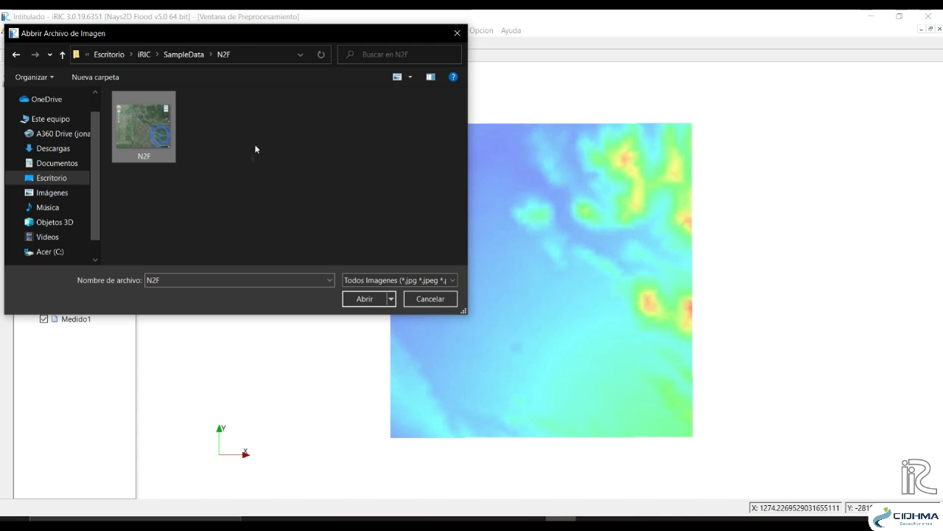
{"action": "left_click", "coordinate": [345, 301]}
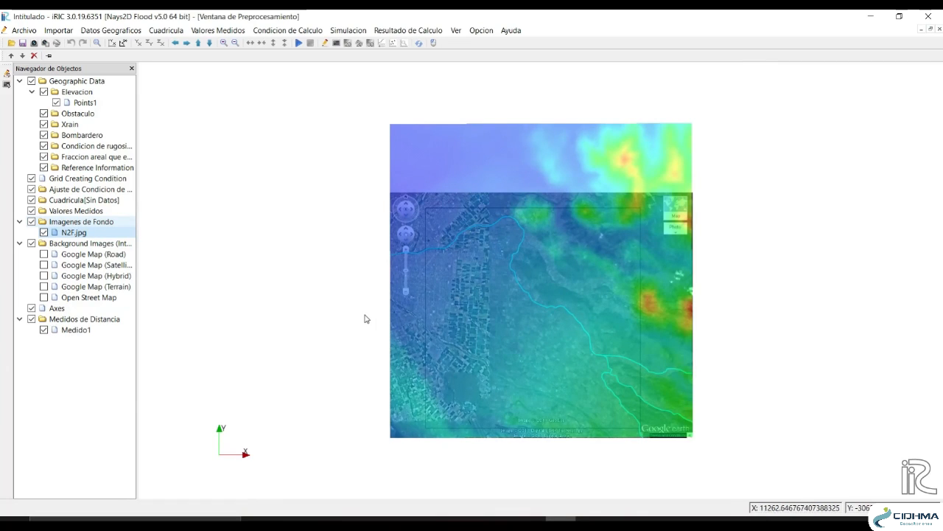
Set the N2F.jpg background image's scale to 20.5634 in its position properties and apply it
{"action": "left_click", "coordinate": [105, 234]}
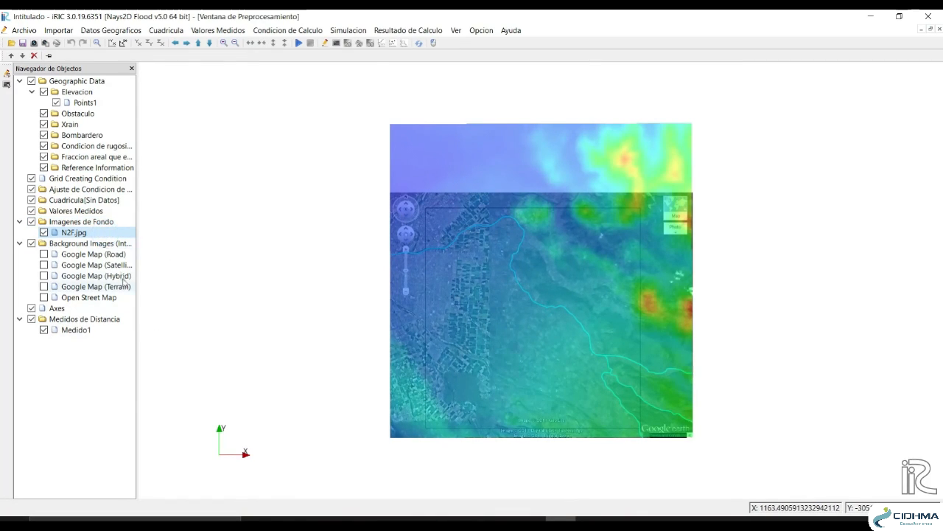
{"action": "right_click", "coordinate": [100, 236]}
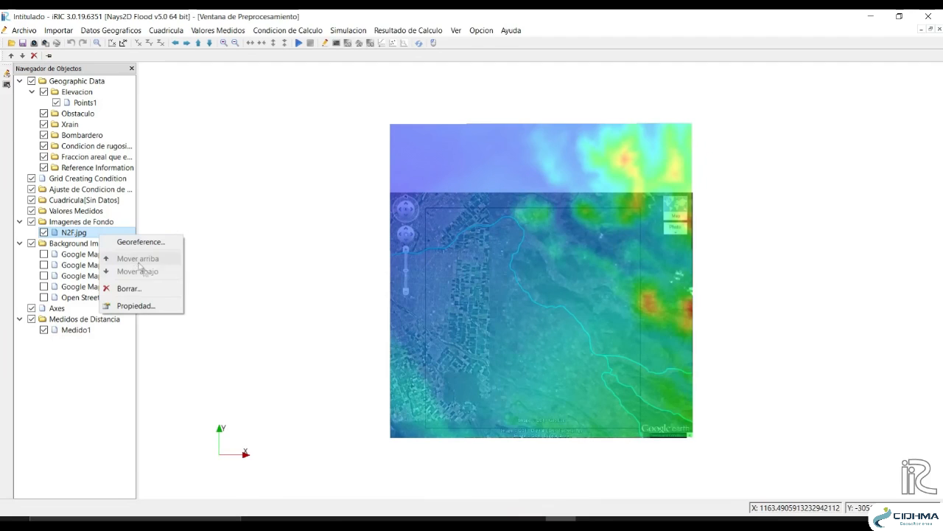
{"action": "left_click", "coordinate": [151, 306]}
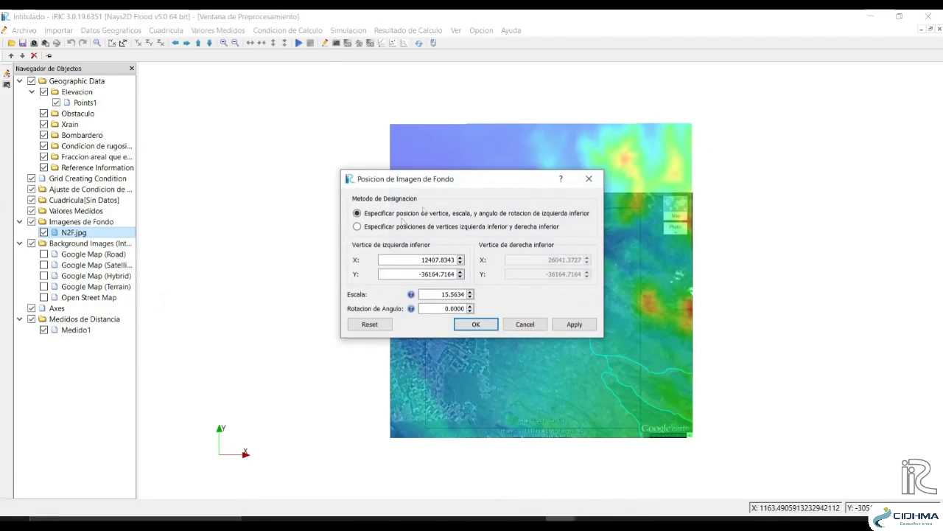
{"action": "left_click_drag", "start_coordinate": [463, 178], "coordinate": [233, 162]}
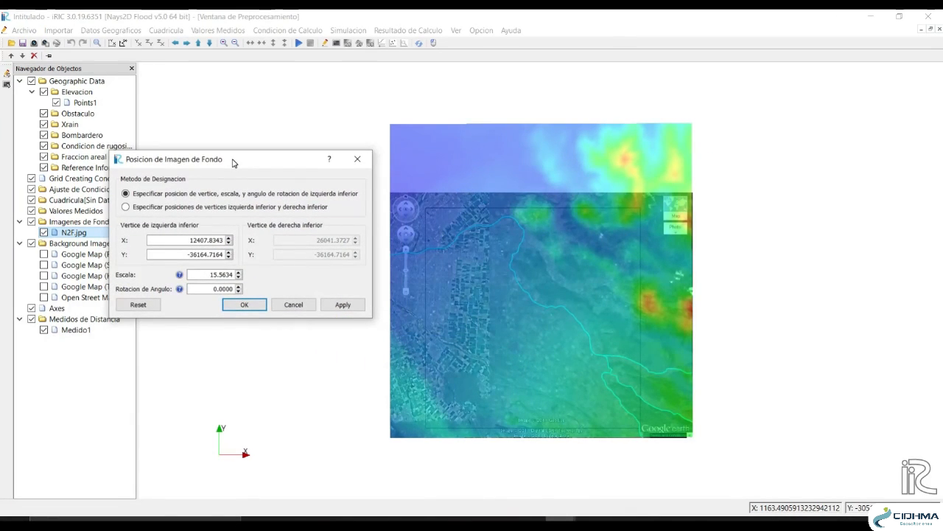
{"action": "left_click", "coordinate": [213, 292]}
{"action": "type", "text": "-"}
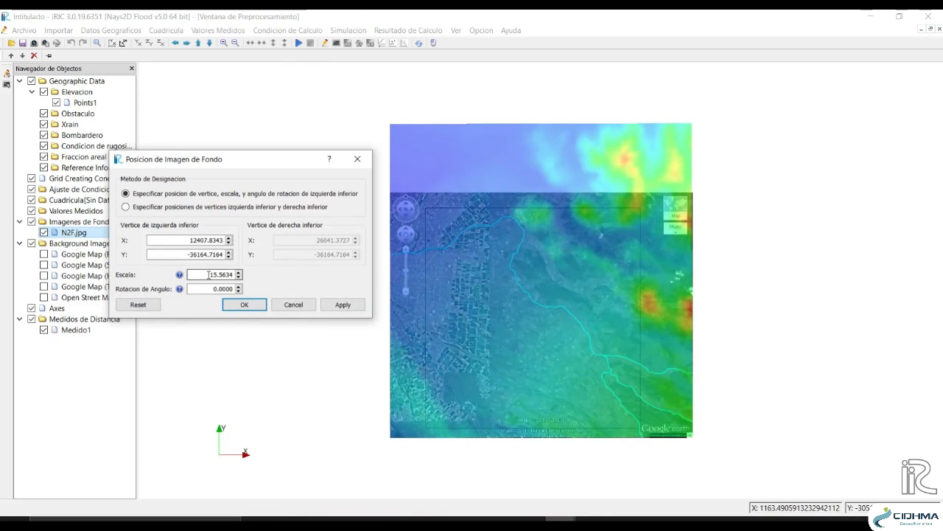
{"action": "left_click_drag", "start_coordinate": [208, 274], "coordinate": [213, 275]}
{"action": "left_click", "coordinate": [336, 301]}
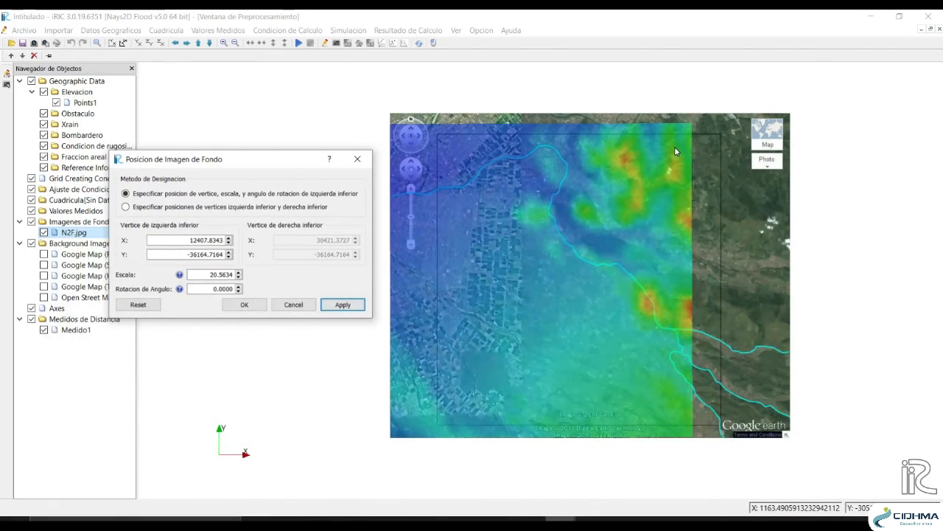
Set the N2F.jpg image's lower-left vertex to X 9929.8343 and Y -36912.7164, and confirm the position
{"action": "left_click_drag", "start_coordinate": [206, 275], "coordinate": [217, 274]}
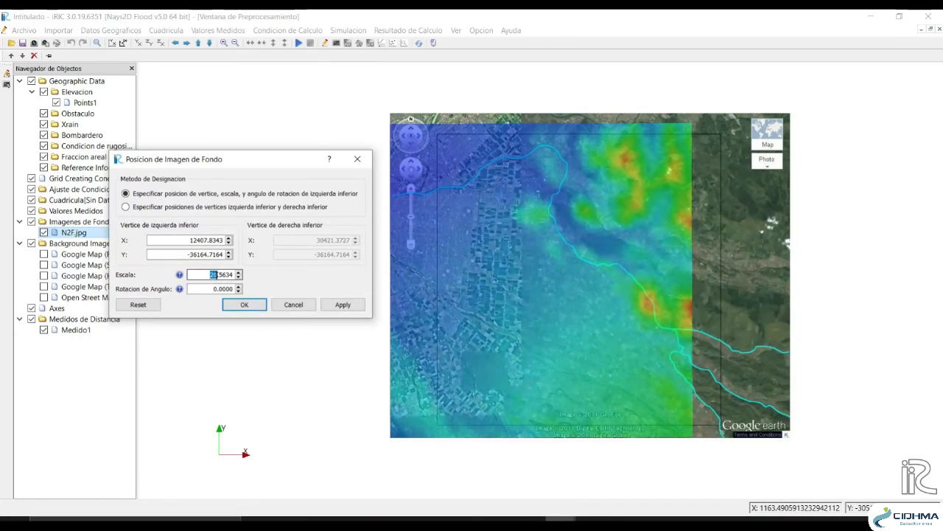
{"action": "left_click", "coordinate": [210, 275]}
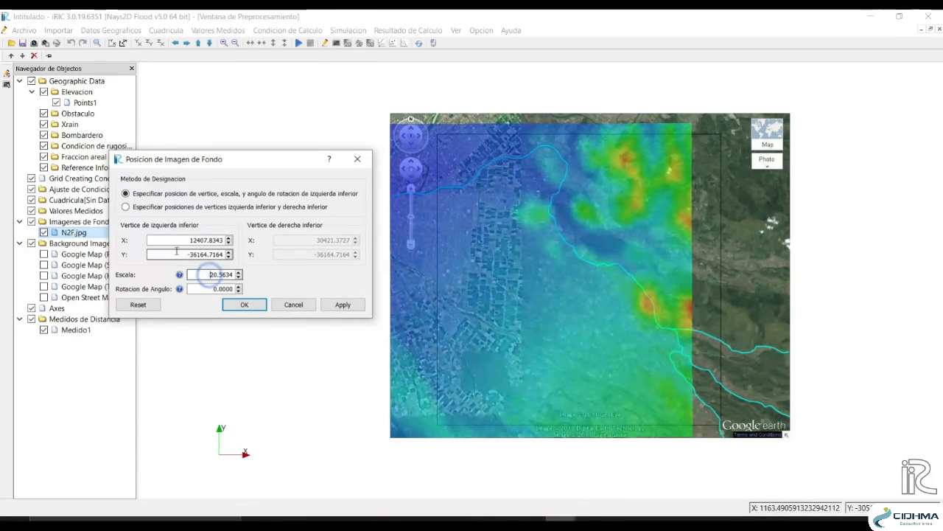
{"action": "left_click_drag", "start_coordinate": [189, 240], "coordinate": [200, 241]}
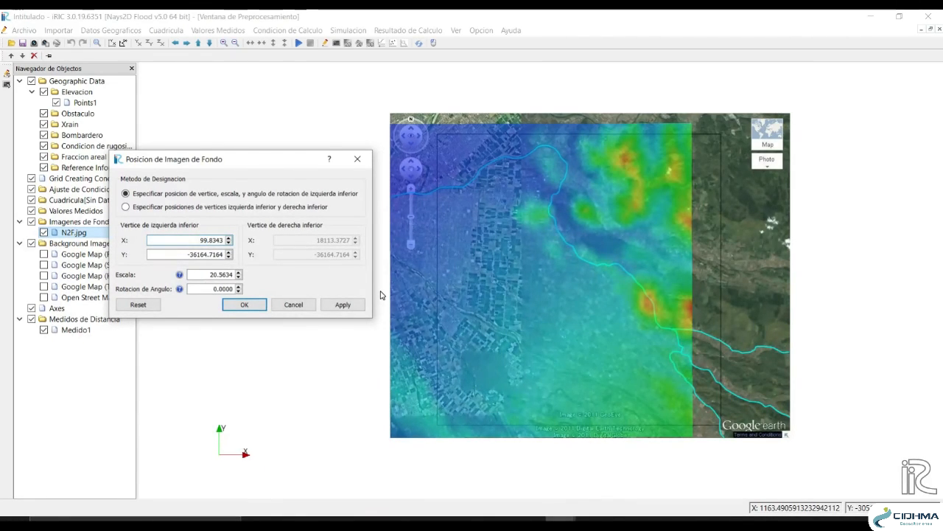
{"action": "left_click", "coordinate": [192, 255]}
{"action": "double_click", "coordinate": [191, 254]}
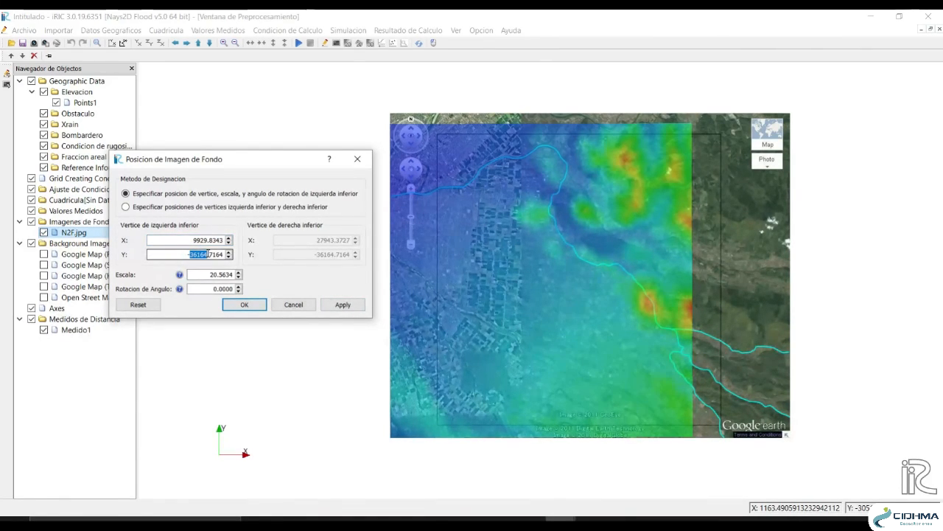
{"action": "type", "text": "36"}
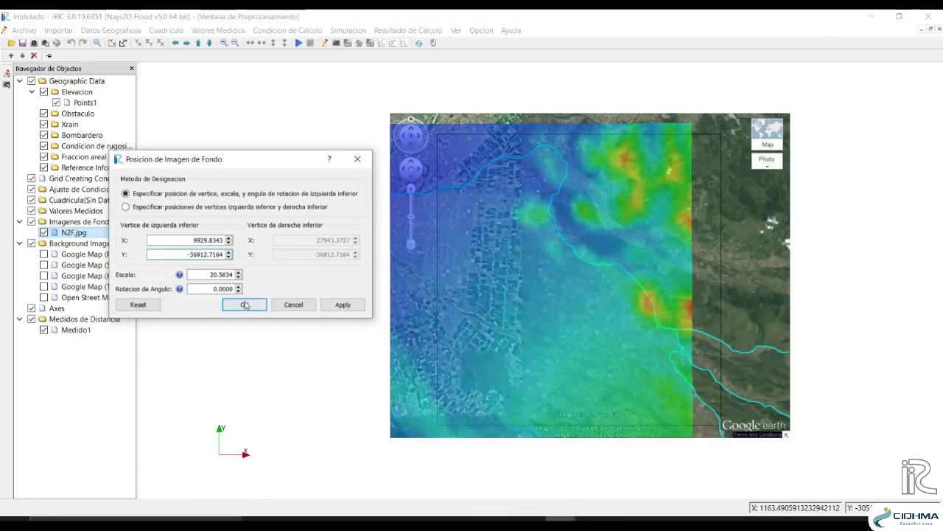
{"action": "left_click", "coordinate": [243, 303]}
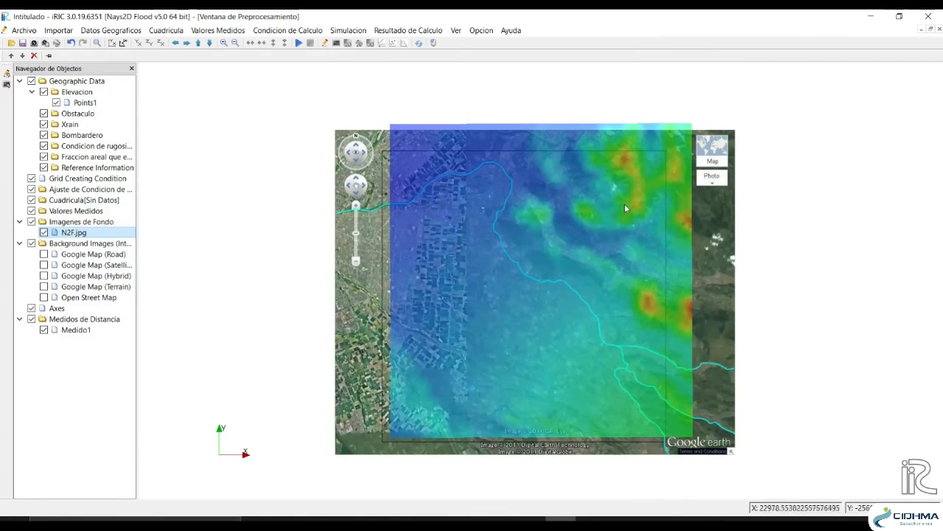
Reopen the N2F.jpg position properties and try image scales of 18.5634 and 25.5634, applying each
{"action": "right_click", "coordinate": [54, 232]}
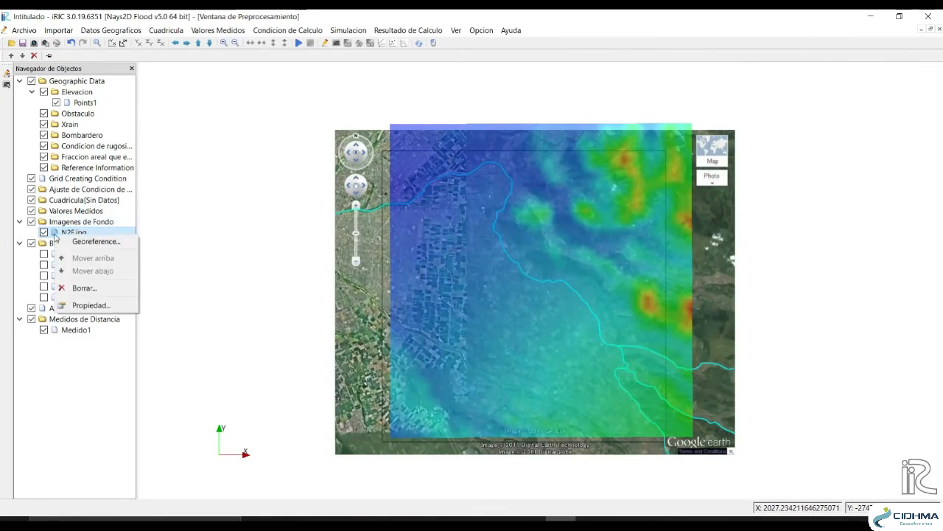
{"action": "left_click", "coordinate": [110, 308]}
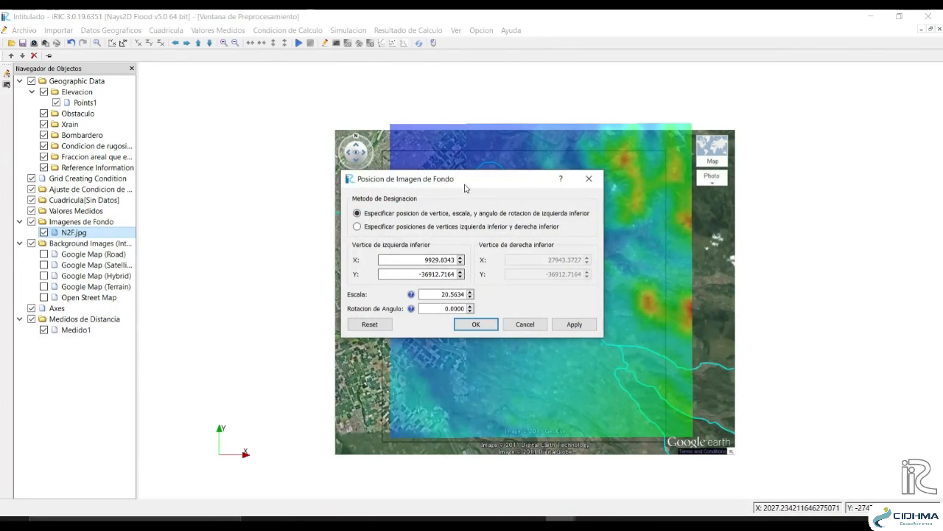
{"action": "left_click_drag", "start_coordinate": [465, 182], "coordinate": [268, 151]}
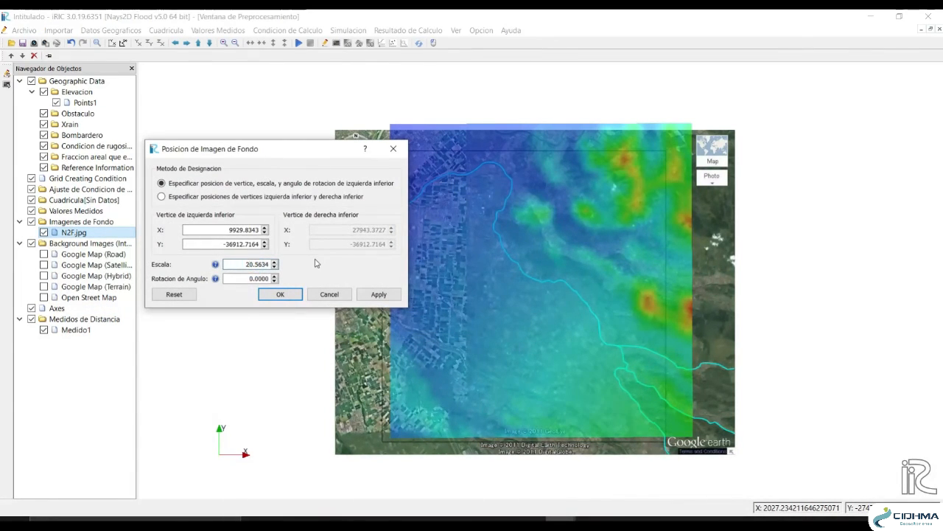
{"action": "type", "text": "18."}
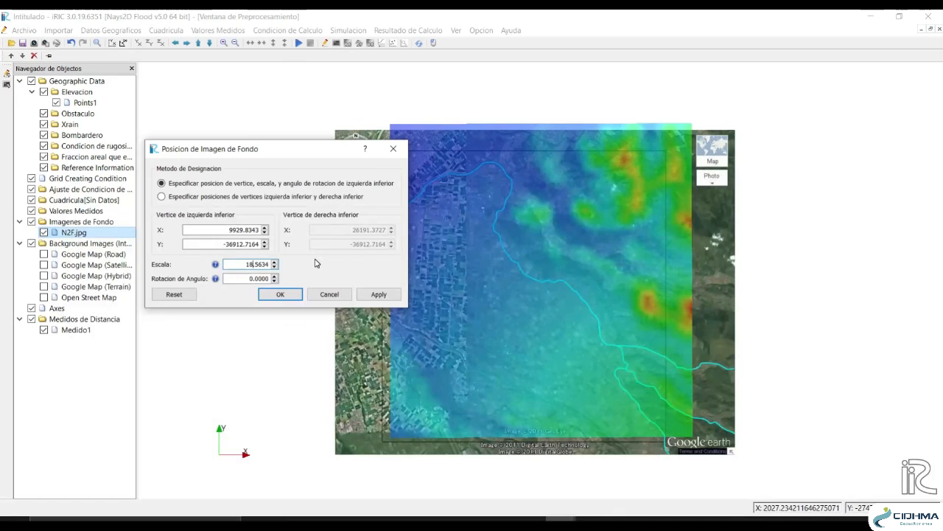
{"action": "left_click", "coordinate": [378, 293]}
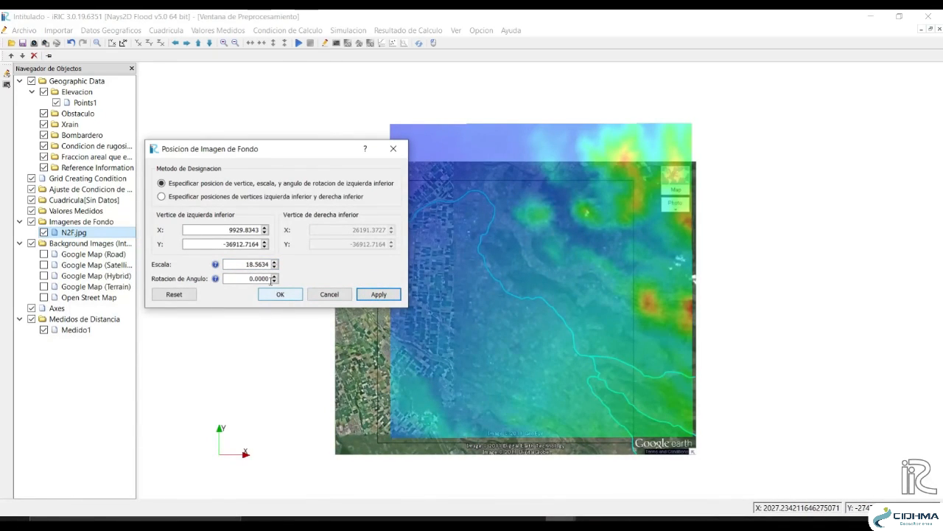
{"action": "double_click", "coordinate": [249, 264]}
{"action": "type", "text": "25"}
{"action": "left_click", "coordinate": [379, 294]}
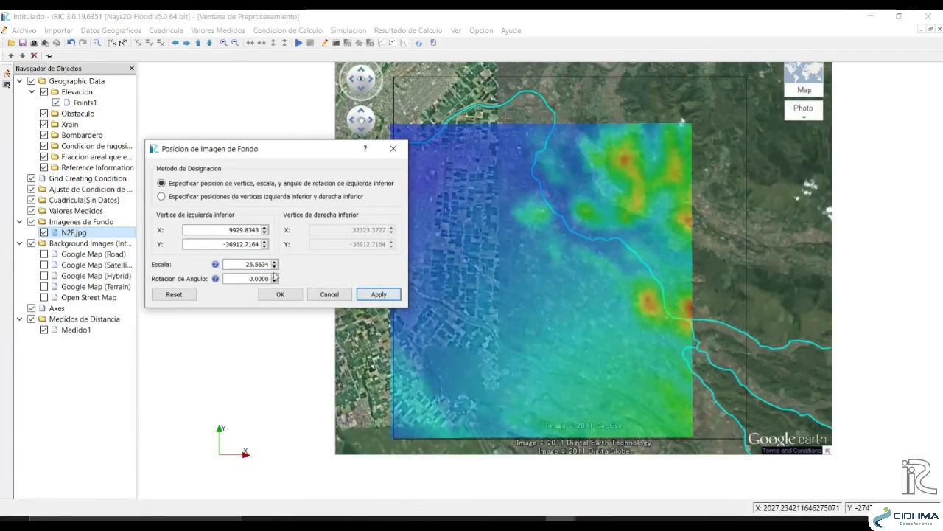
Try a scale of 23.5634 for the N2F.jpg image, replace it with 21.5634, and confirm the position
{"action": "double_click", "coordinate": [251, 264]}
{"action": "type", "text": "23"}
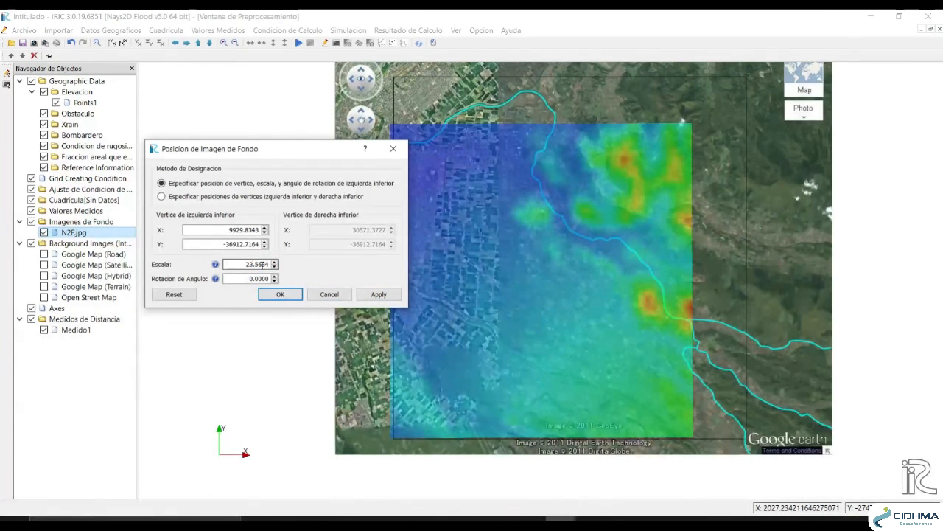
{"action": "left_click", "coordinate": [361, 294]}
{"action": "left_click", "coordinate": [258, 264]}
{"action": "type", "text": "1"}
{"action": "left_click", "coordinate": [375, 294]}
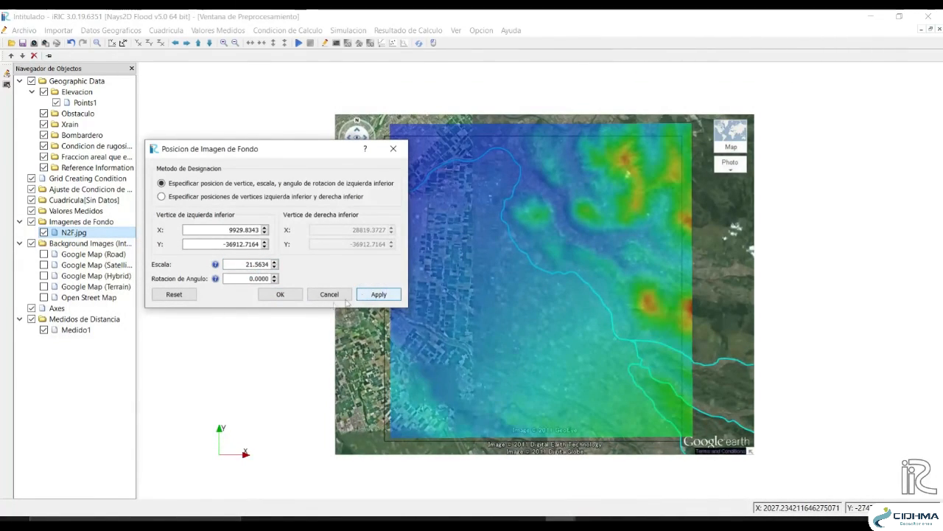
{"action": "left_click", "coordinate": [280, 294]}
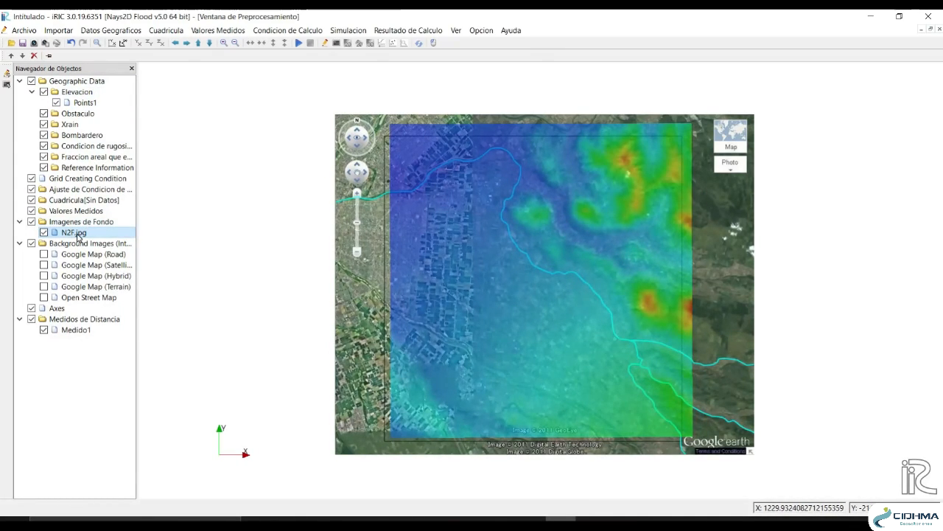
Switch to PowerPoint to review the modelling stages on the Proceso slide, and return to iRIC
{"action": "mouse_move", "coordinate": [470, 519]}
{"action": "left_click", "coordinate": [111, 341]}
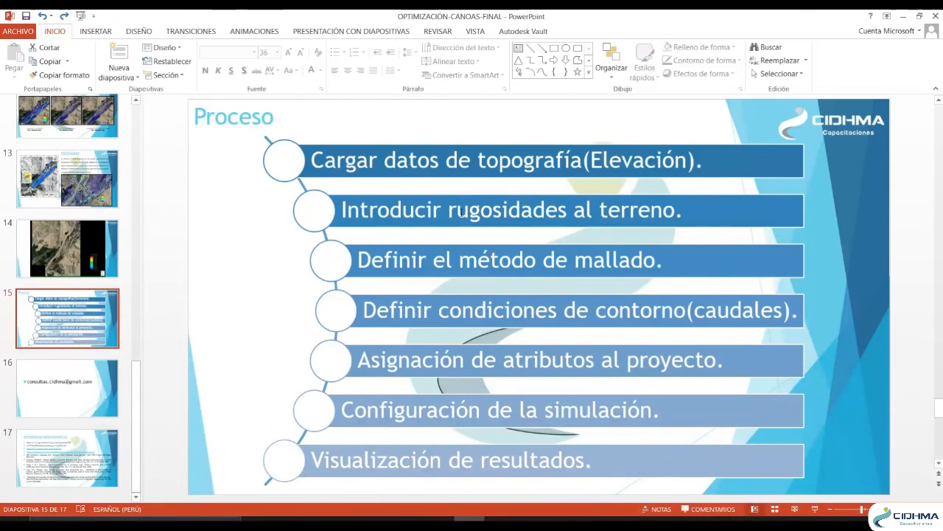
{"action": "left_click", "coordinate": [903, 18]}
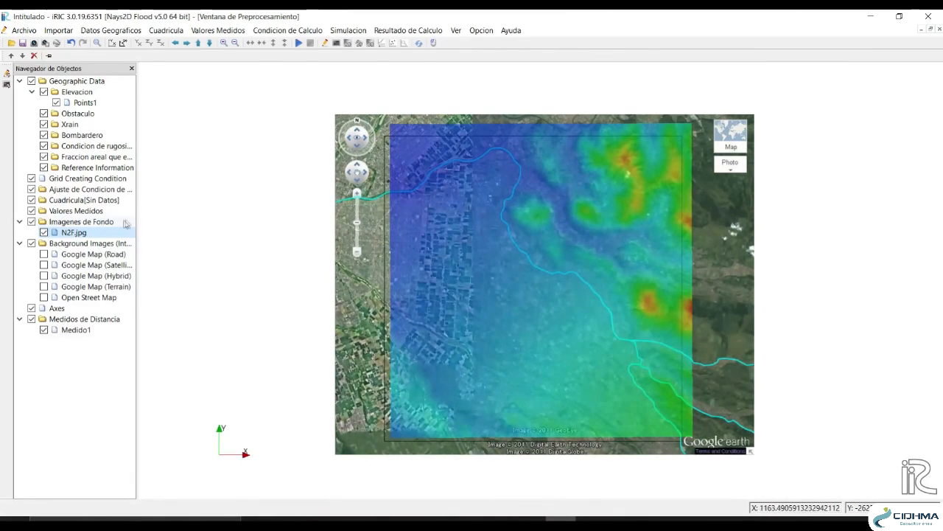
Widen the object browser and add a polygon group to the Condicion de rugosidad geographic data
{"action": "left_click_drag", "start_coordinate": [137, 215], "coordinate": [193, 216]}
{"action": "left_click", "coordinate": [122, 145]}
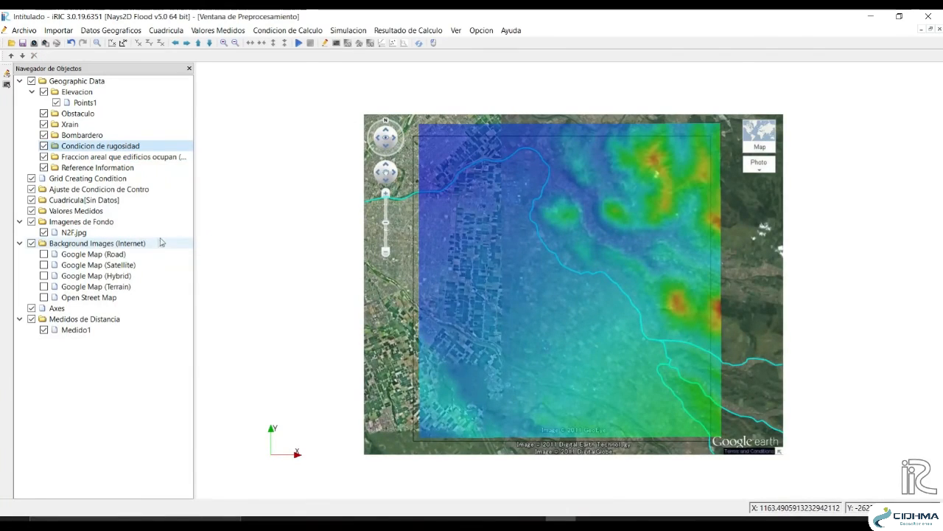
{"action": "right_click", "coordinate": [131, 149]}
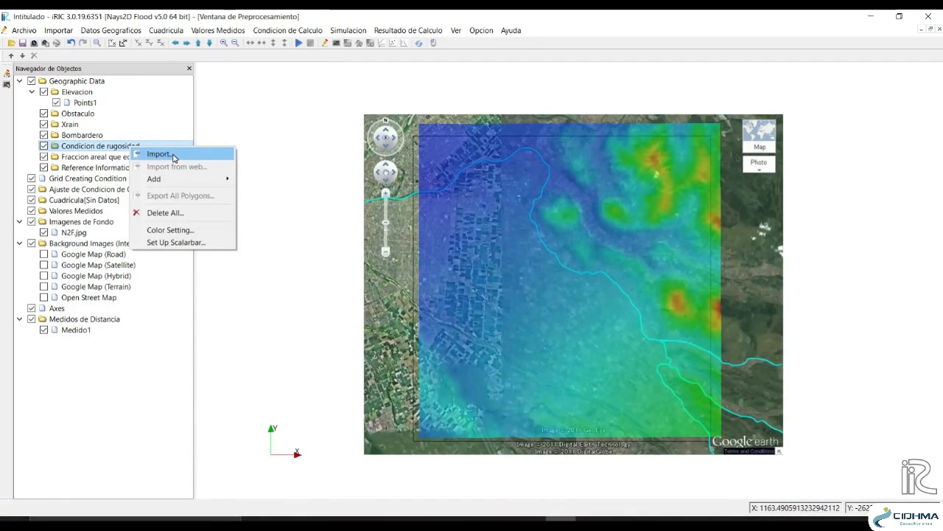
{"action": "mouse_move", "coordinate": [173, 182]}
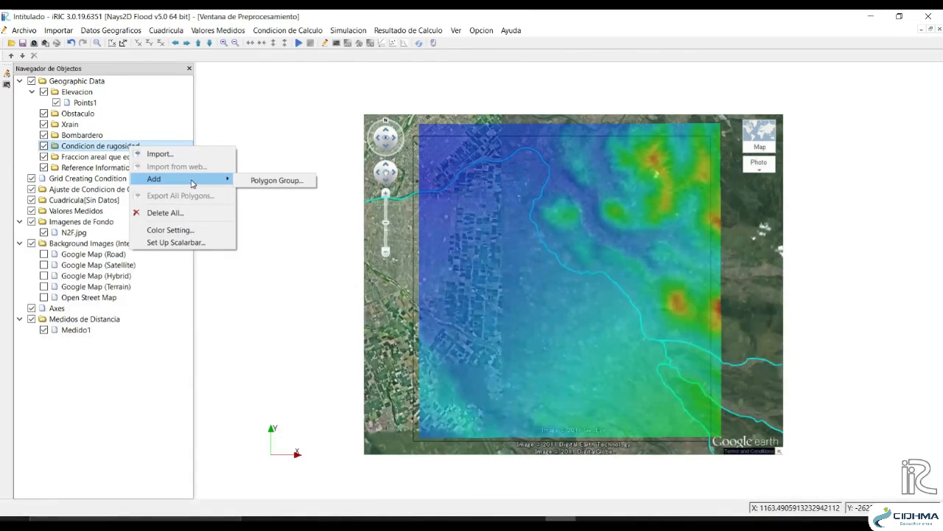
{"action": "left_click", "coordinate": [277, 181]}
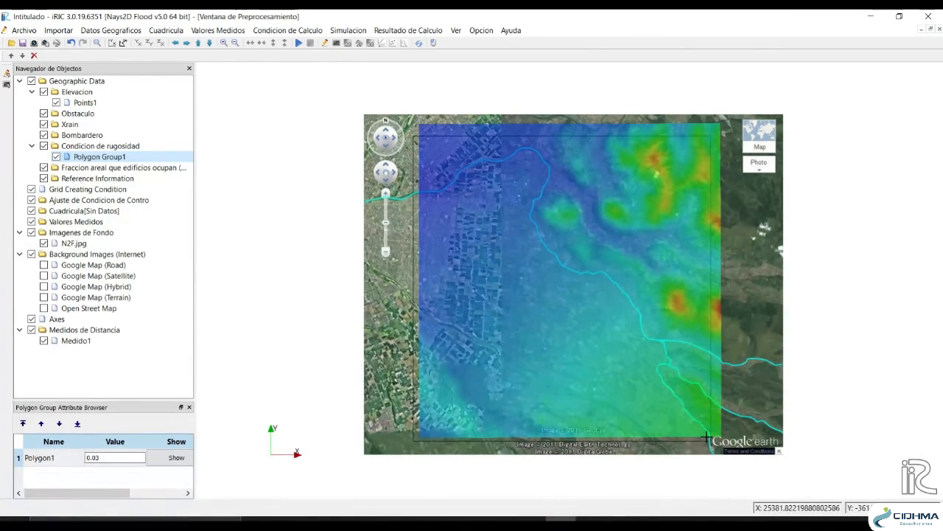
Draw a four-cornered roughness polygon just inside the elevation surface's edges and accept a Condicion de rugosidad of 0.03
{"action": "mouse_move", "coordinate": [719, 429]}
{"action": "left_mouse_down"}
{"action": "mouse_move", "coordinate": [607, 272]}
{"action": "mouse_move", "coordinate": [603, 235]}
{"action": "mouse_move", "coordinate": [547, 196]}
{"action": "mouse_move", "coordinate": [702, 158]}
{"action": "mouse_move", "coordinate": [713, 130]}
{"action": "left_mouse_up"}
{"action": "left_click", "coordinate": [712, 130]}
{"action": "double_click", "coordinate": [424, 130]}
{"action": "left_click", "coordinate": [424, 432]}
{"action": "double_click", "coordinate": [424, 433]}
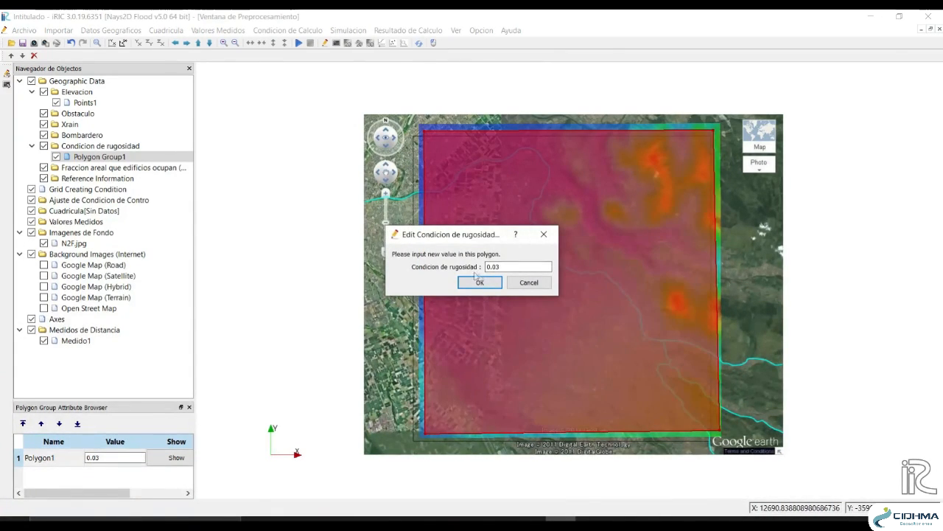
{"action": "left_click_drag", "start_coordinate": [482, 235], "coordinate": [341, 213]}
{"action": "left_click", "coordinate": [332, 254]}
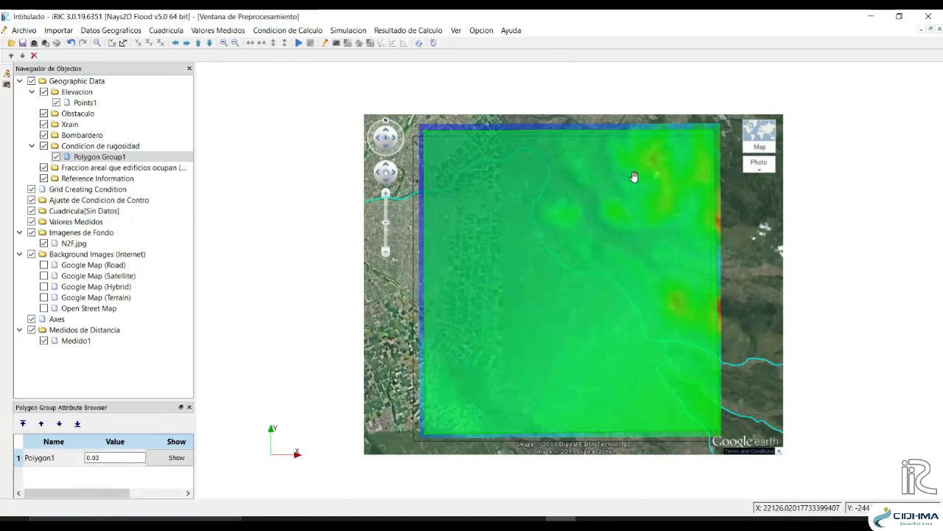
Check the Proceso slide in PowerPoint, return to iRIC, and select Crear cuadricula de linea poligona y anchura as the grid-creation algorithm
{"action": "left_click", "coordinate": [469, 519]}
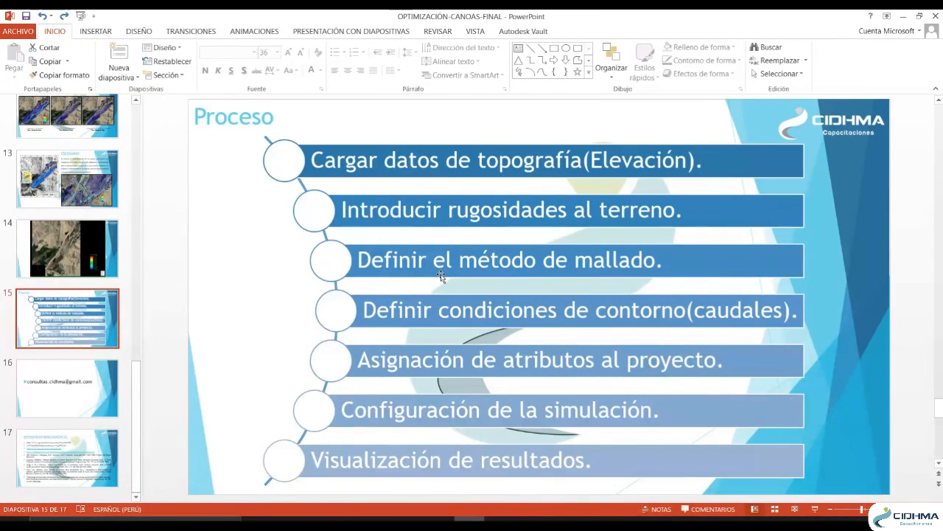
{"action": "left_click", "coordinate": [904, 16]}
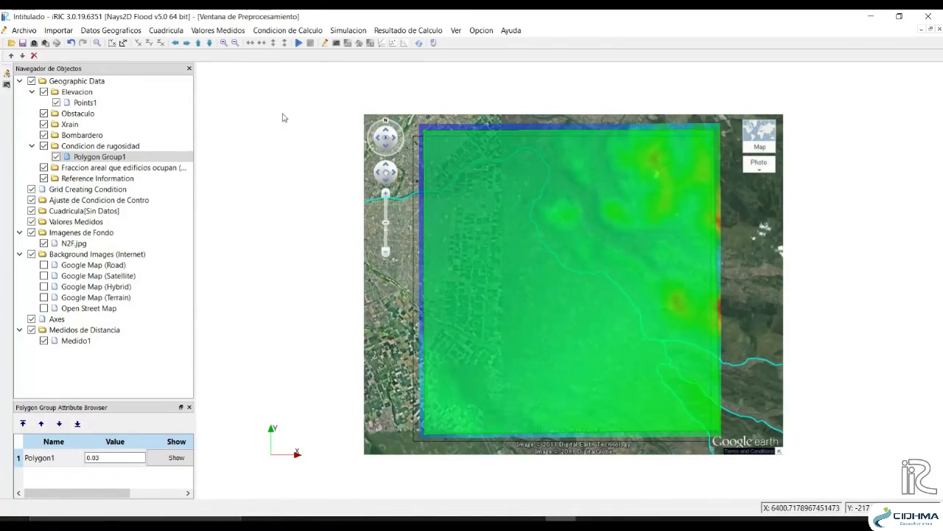
{"action": "left_click", "coordinate": [167, 33]}
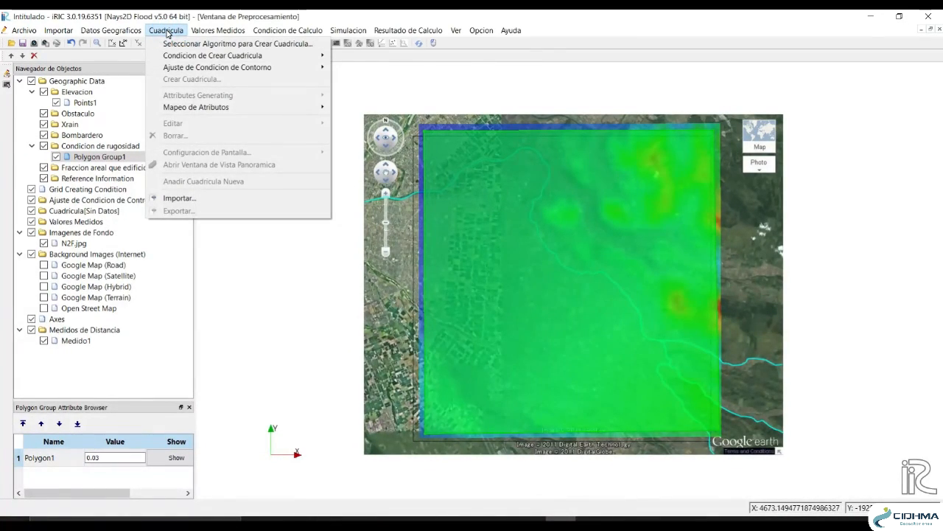
{"action": "left_click", "coordinate": [249, 46]}
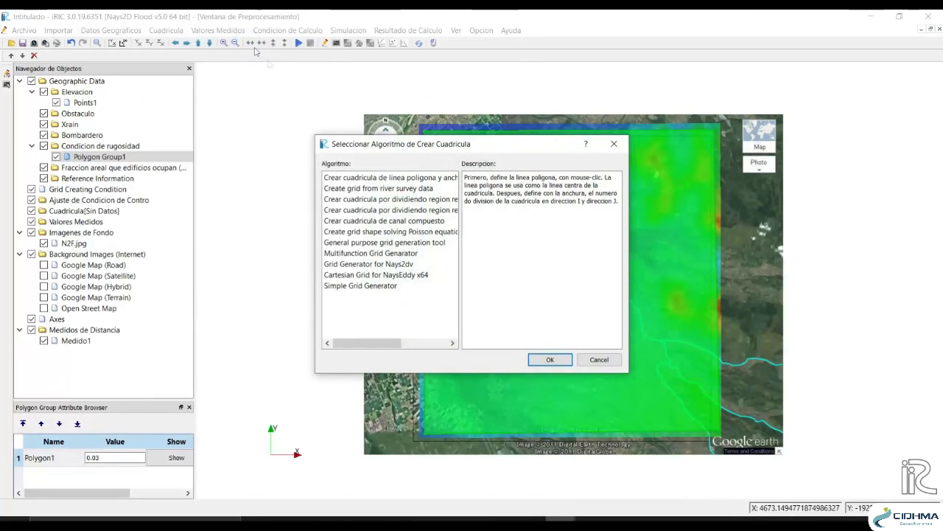
{"action": "left_click_drag", "start_coordinate": [390, 143], "coordinate": [273, 81]}
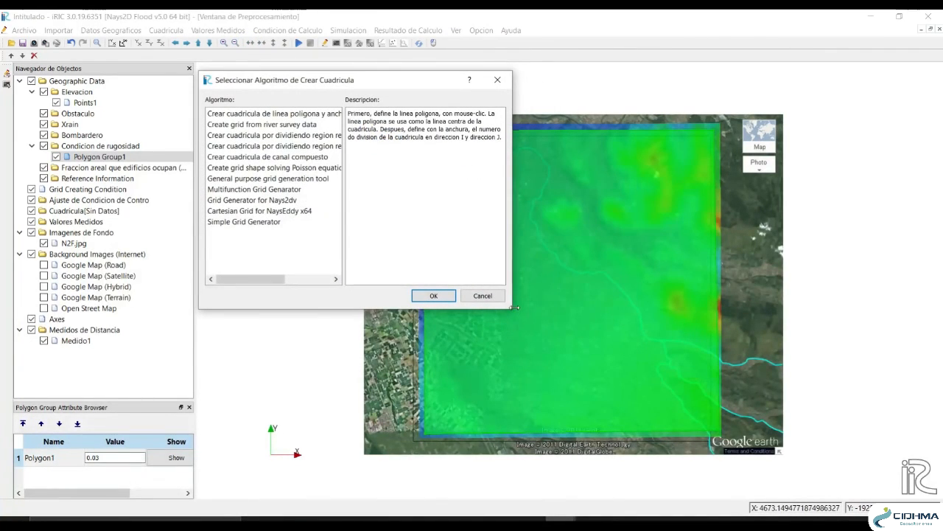
{"action": "left_click_drag", "start_coordinate": [516, 313], "coordinate": [745, 260]}
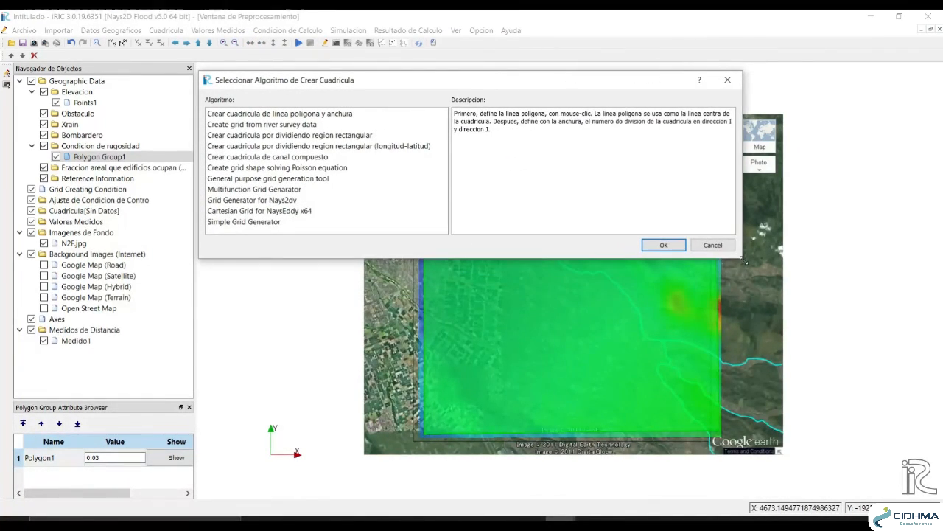
{"action": "left_click", "coordinate": [350, 118]}
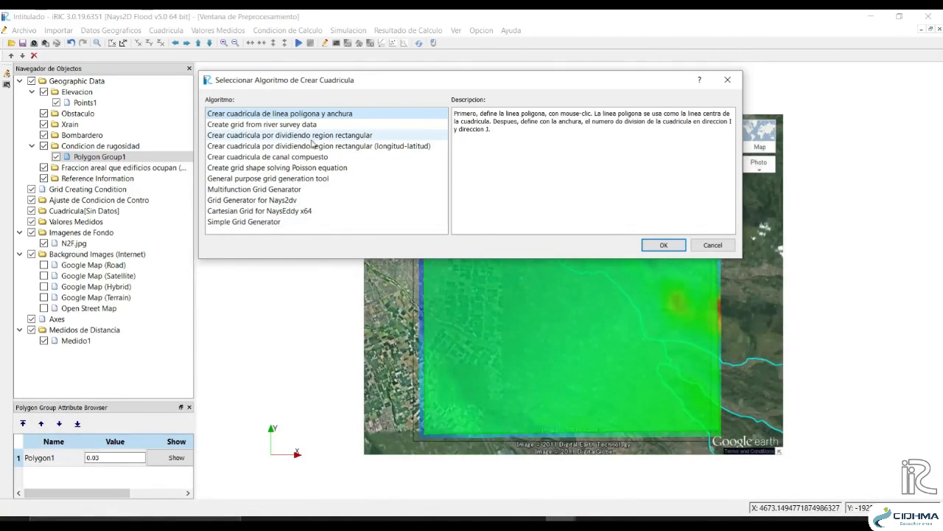
{"action": "left_click", "coordinate": [308, 156]}
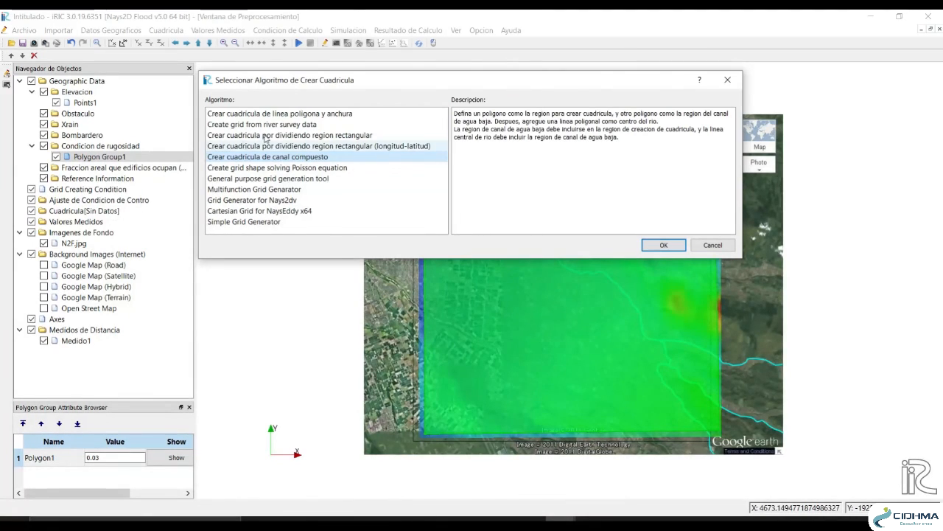
{"action": "left_click", "coordinate": [300, 116]}
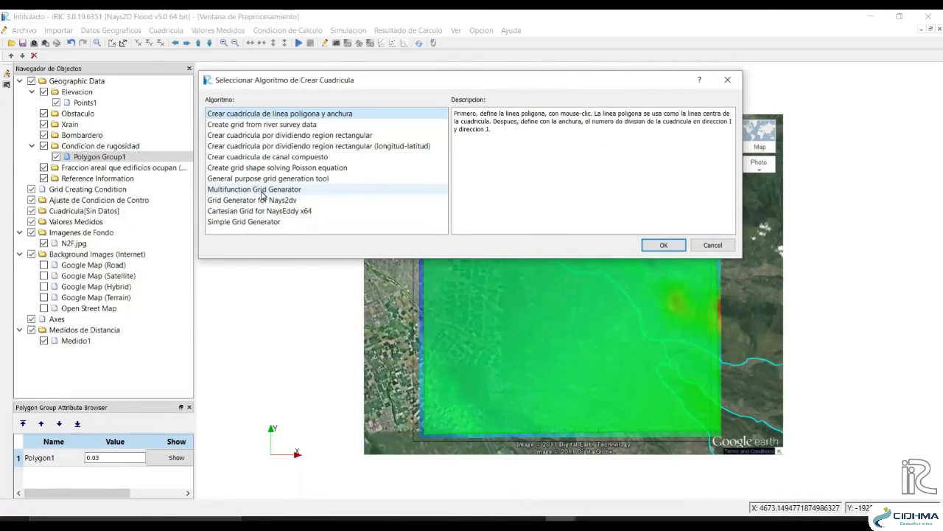
{"action": "left_click", "coordinate": [663, 245]}
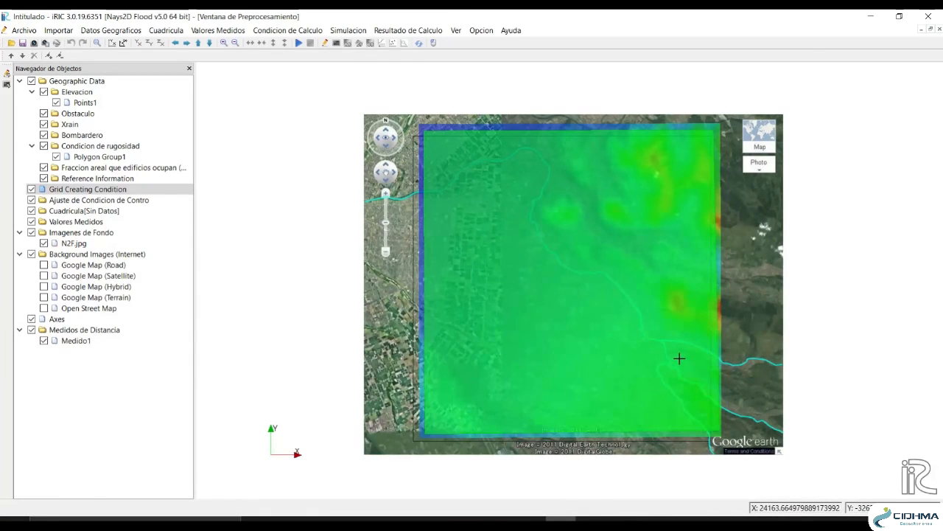
Draw the grid centre line from upstream in the southeast through one intermediate vertex to downstream in the northwest, and finish it
{"action": "left_click_drag", "start_coordinate": [684, 368], "coordinate": [464, 191]}
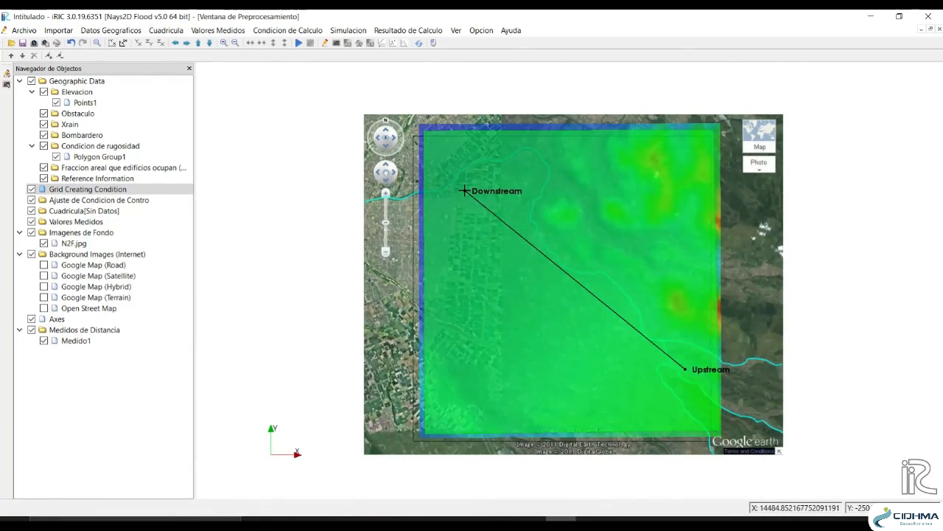
{"action": "left_click_drag", "start_coordinate": [464, 190], "coordinate": [279, 145]}
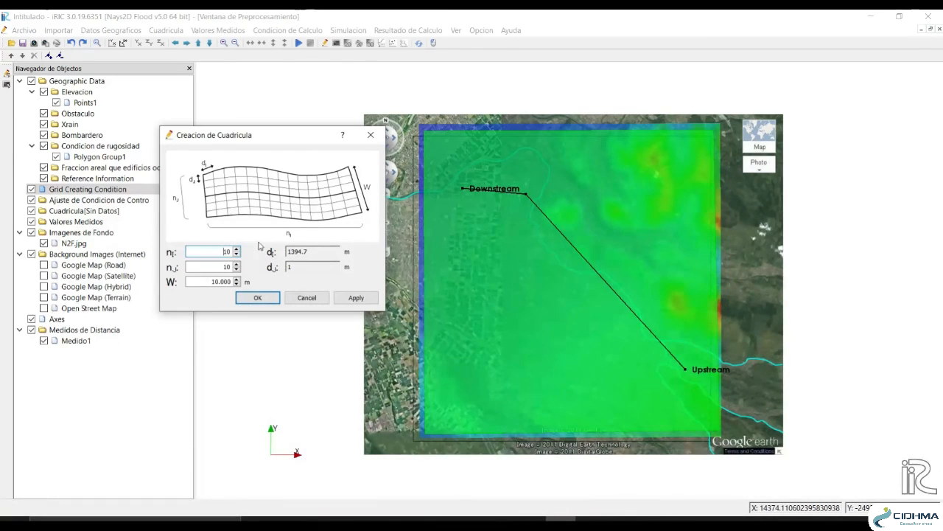
Set the grid width W to 4000 m and apply it for a preview of the grid
{"action": "double_click", "coordinate": [210, 282]}
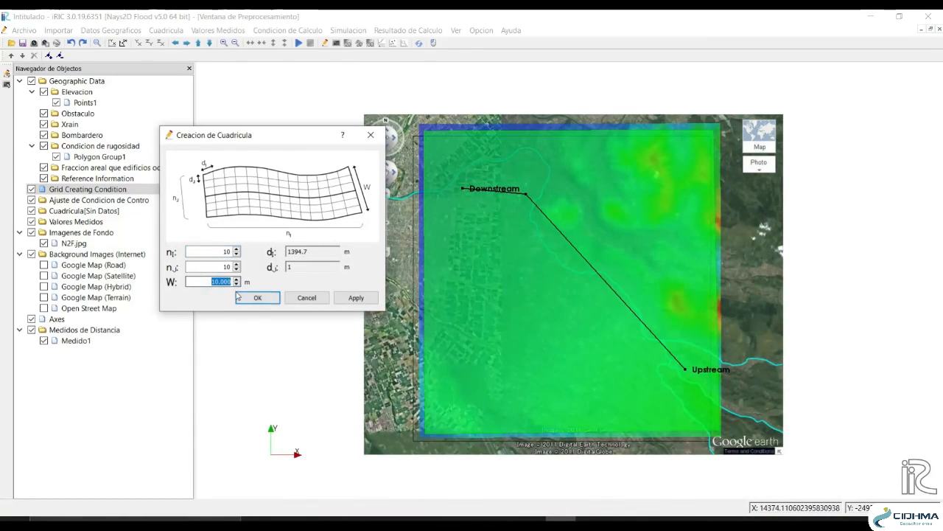
{"action": "type", "text": "400"}
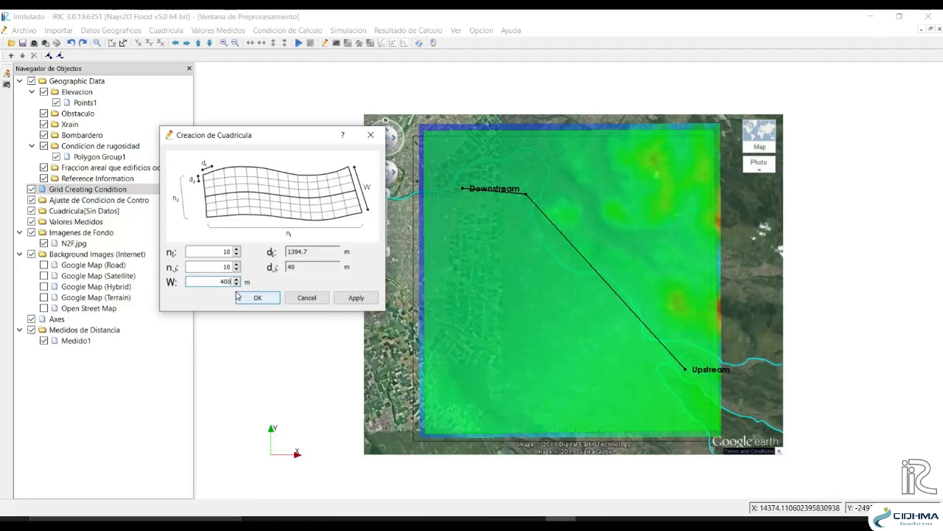
{"action": "type", "text": "0"}
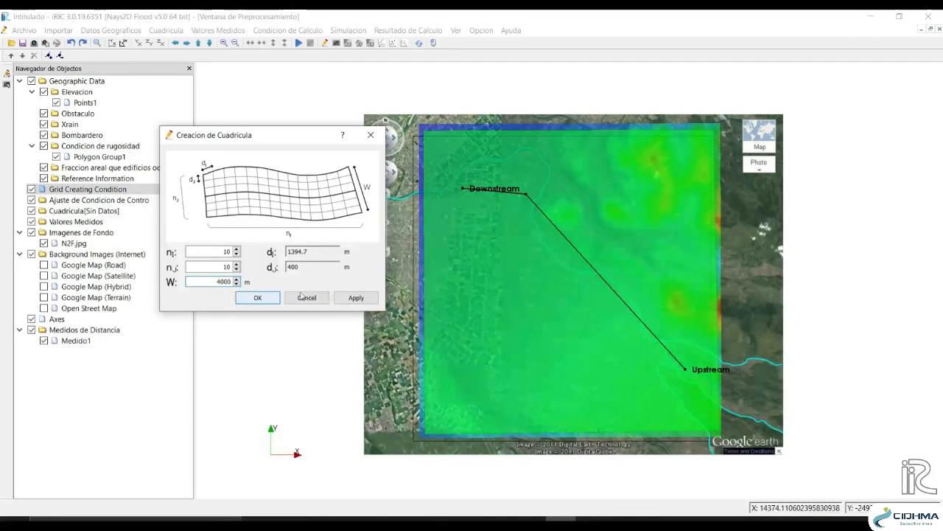
{"action": "left_click", "coordinate": [356, 299]}
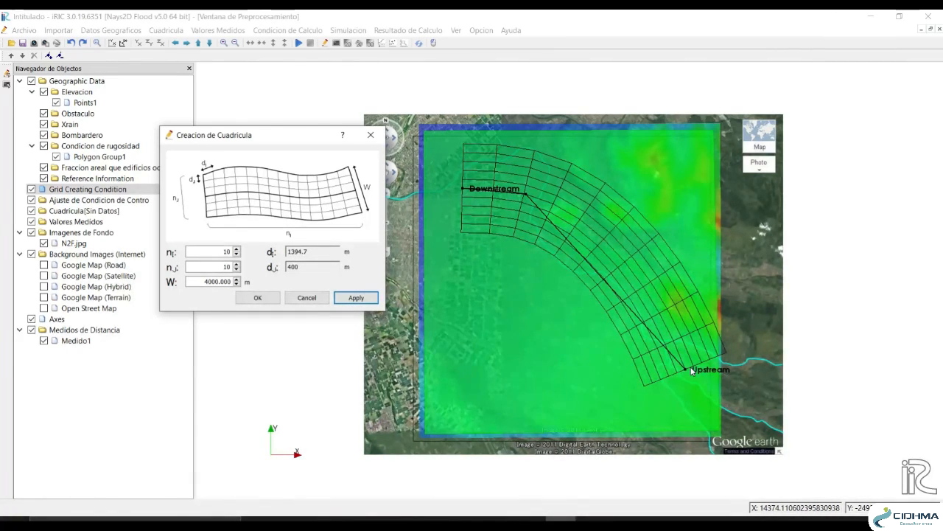
Widen the previewed grid by setting W to 5000 m and apply the change
{"action": "left_click", "coordinate": [208, 281]}
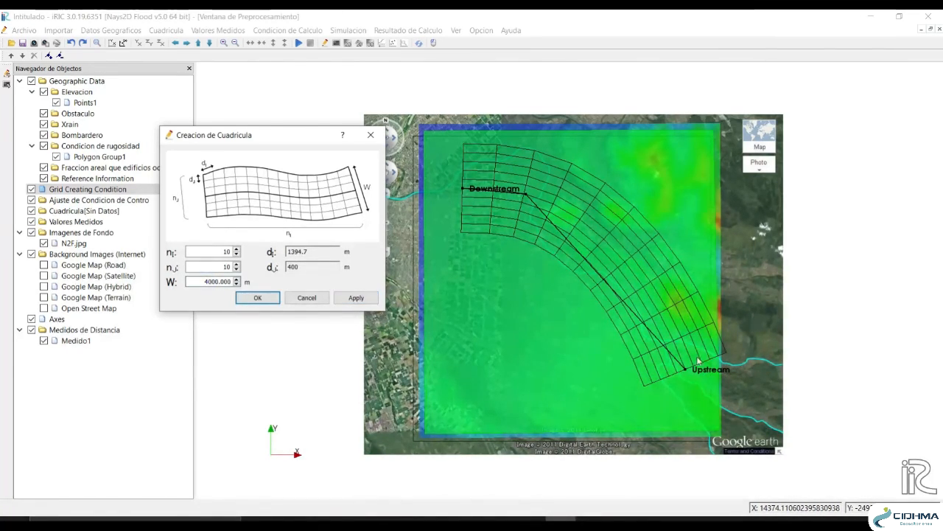
{"action": "type", "text": "5"}
{"action": "left_click", "coordinate": [357, 299]}
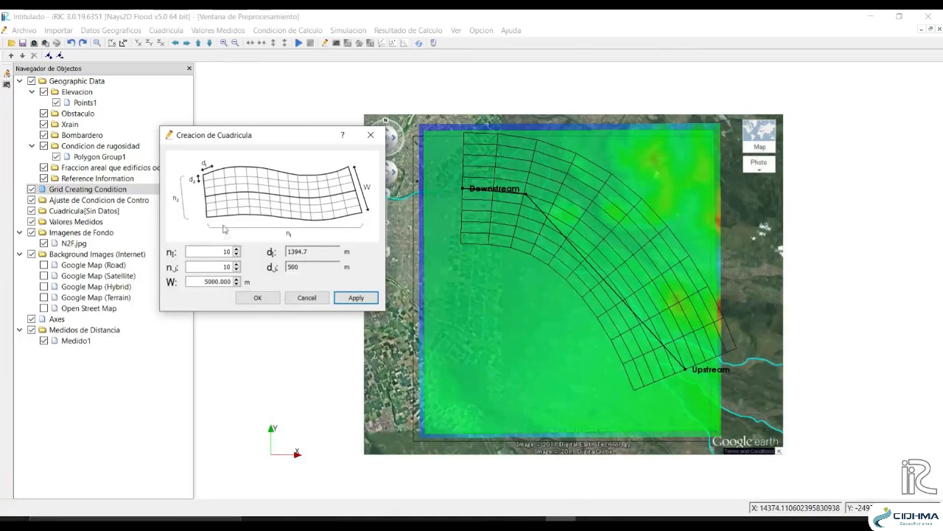
Create the grid with nI set to 60 and nJ to 30, mapping the geographic data to its attributes
{"action": "left_click", "coordinate": [218, 266]}
{"action": "double_click", "coordinate": [226, 251]}
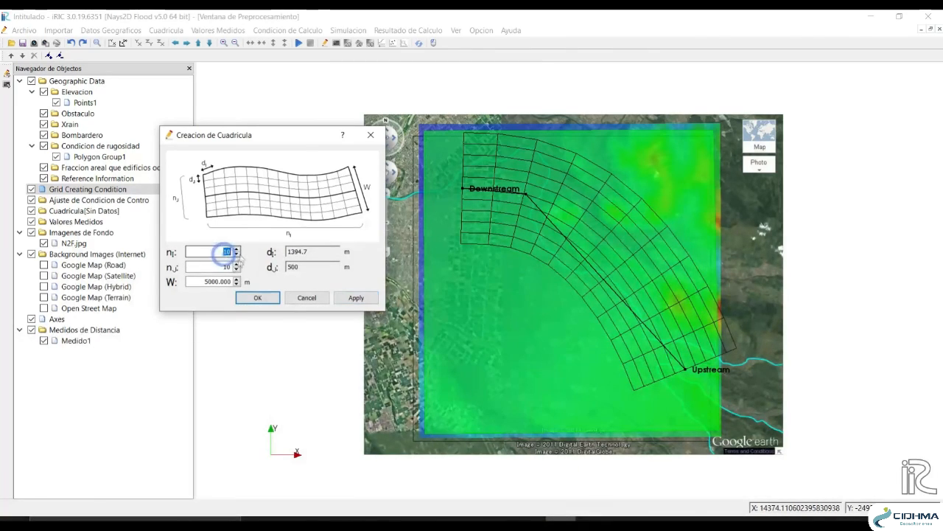
{"action": "double_click", "coordinate": [224, 267]}
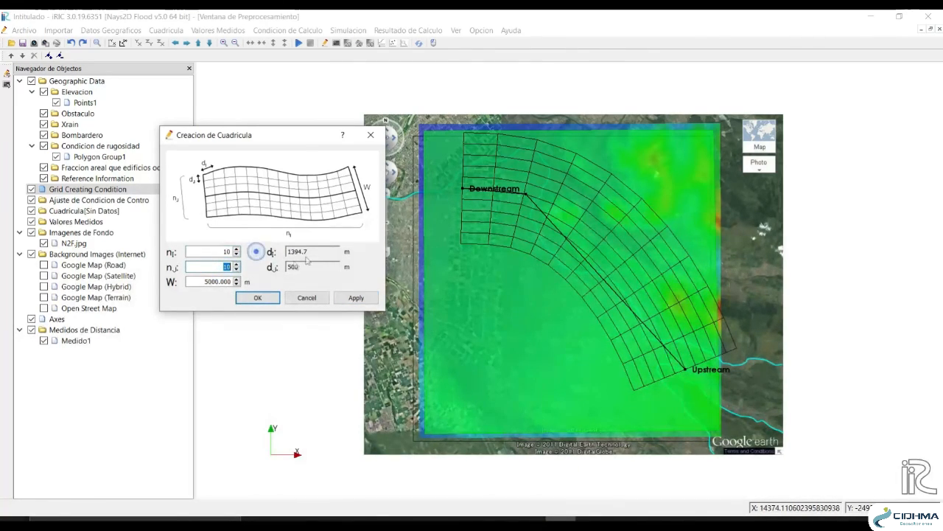
{"action": "double_click", "coordinate": [225, 251]}
{"action": "type", "text": "60"}
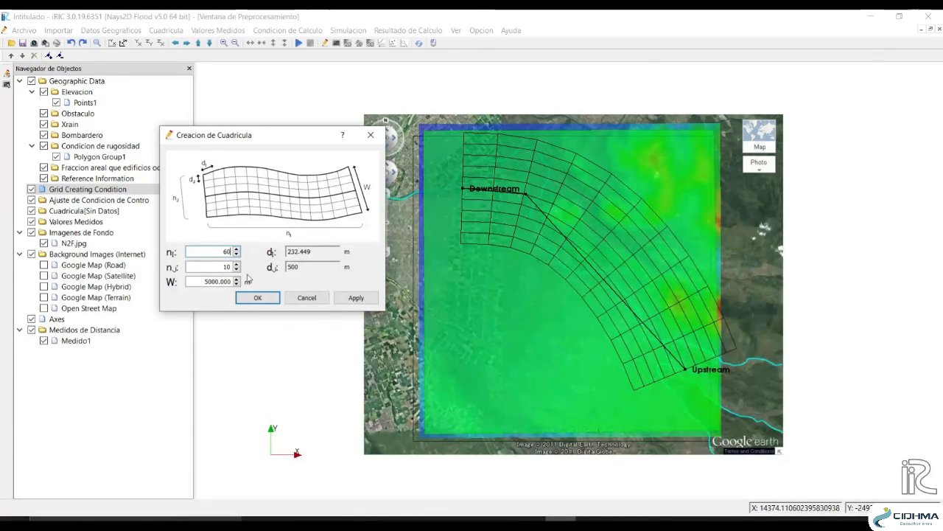
{"action": "double_click", "coordinate": [216, 266]}
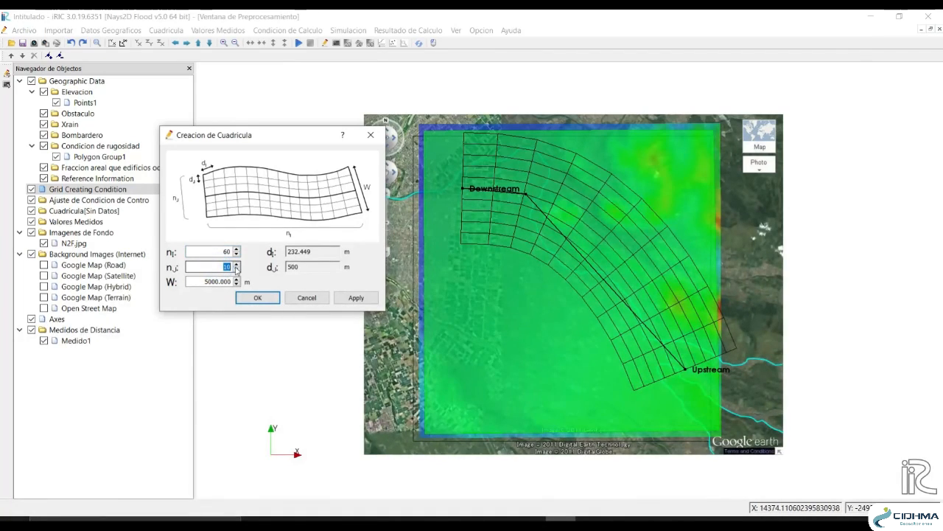
{"action": "type", "text": "30"}
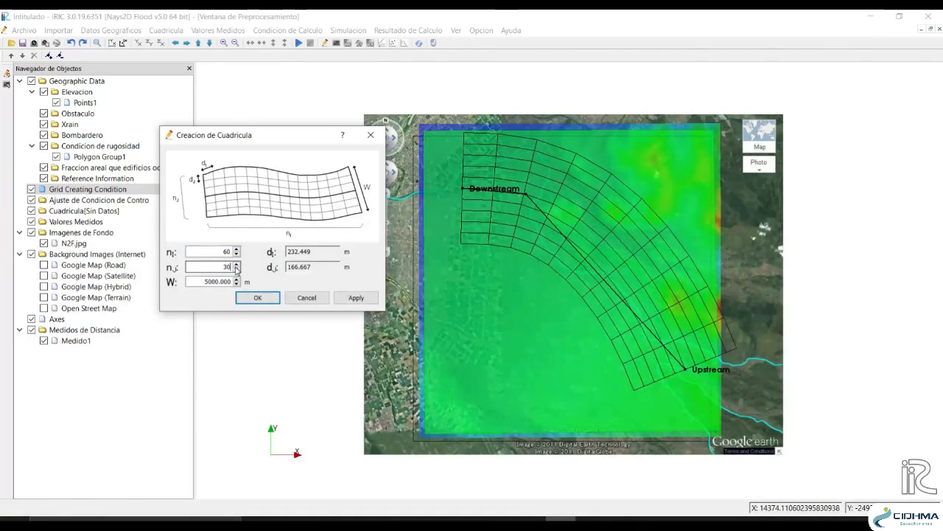
{"action": "left_click", "coordinate": [313, 255]}
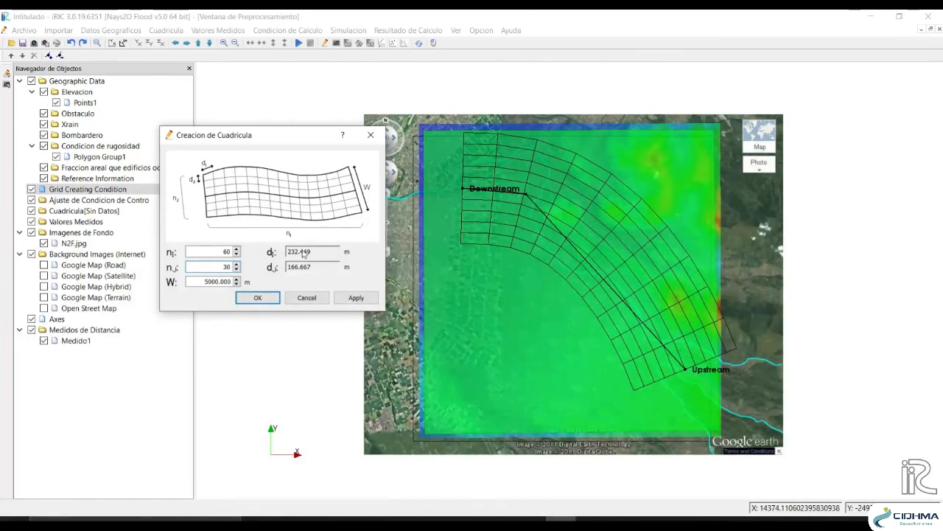
{"action": "left_click", "coordinate": [356, 297]}
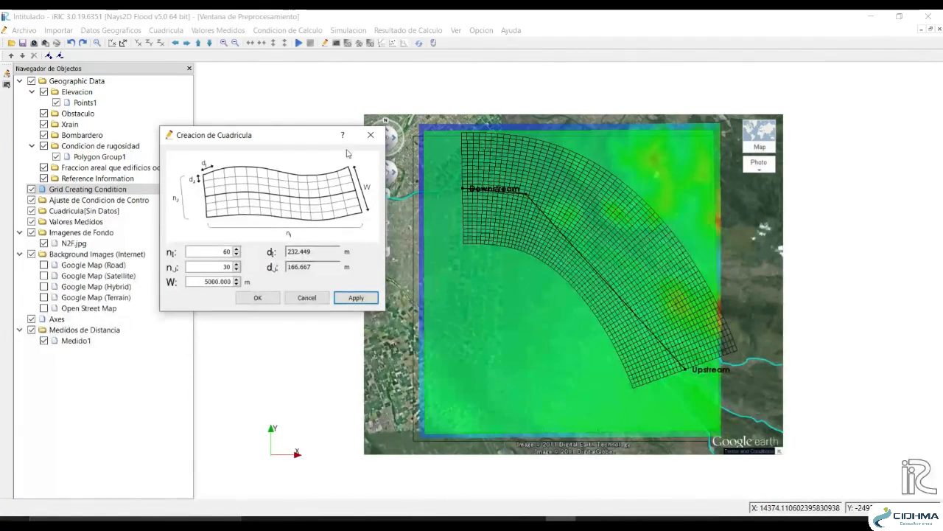
{"action": "left_click", "coordinate": [258, 297]}
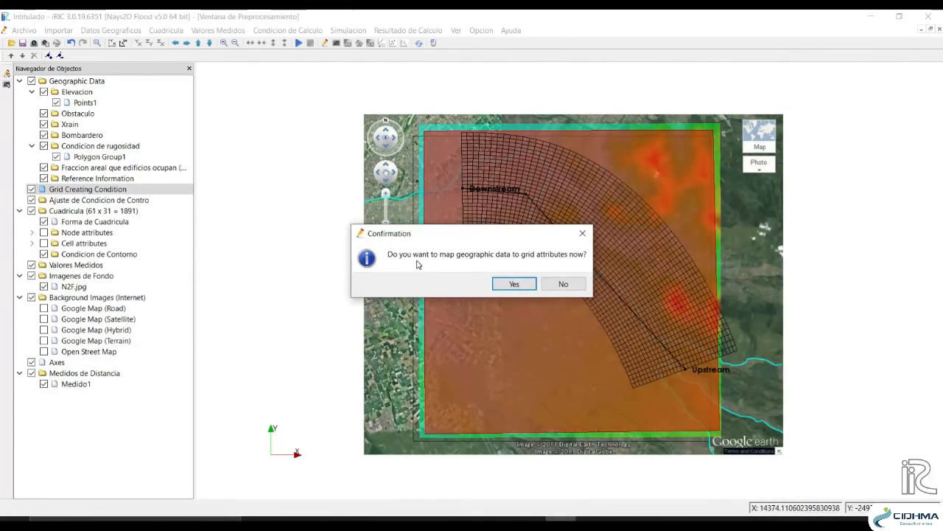
{"action": "left_click", "coordinate": [506, 285]}
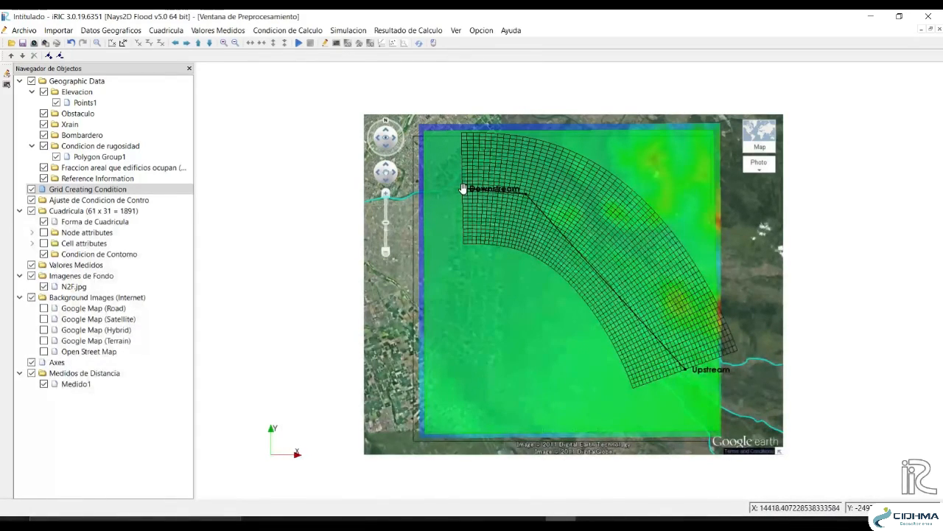
Move the centre line's Downstream and Upstream end points slightly southwest, remapping the geographic data to the grid after each move
{"action": "left_click_drag", "start_coordinate": [463, 188], "coordinate": [441, 196]}
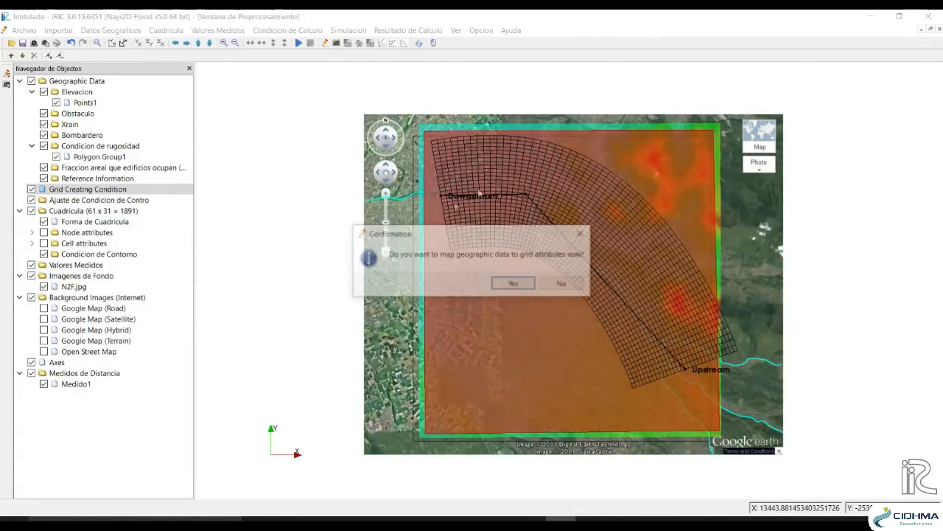
{"action": "left_click", "coordinate": [514, 284]}
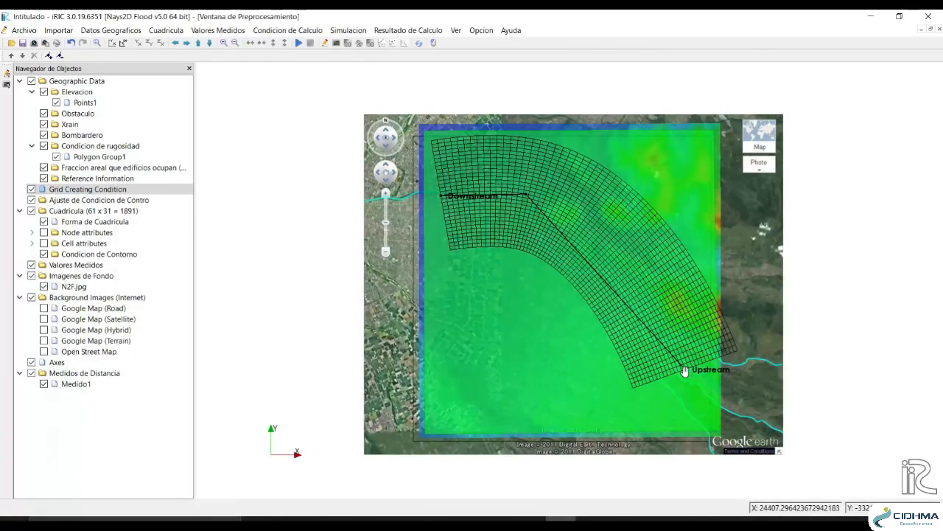
{"action": "left_click", "coordinate": [684, 371]}
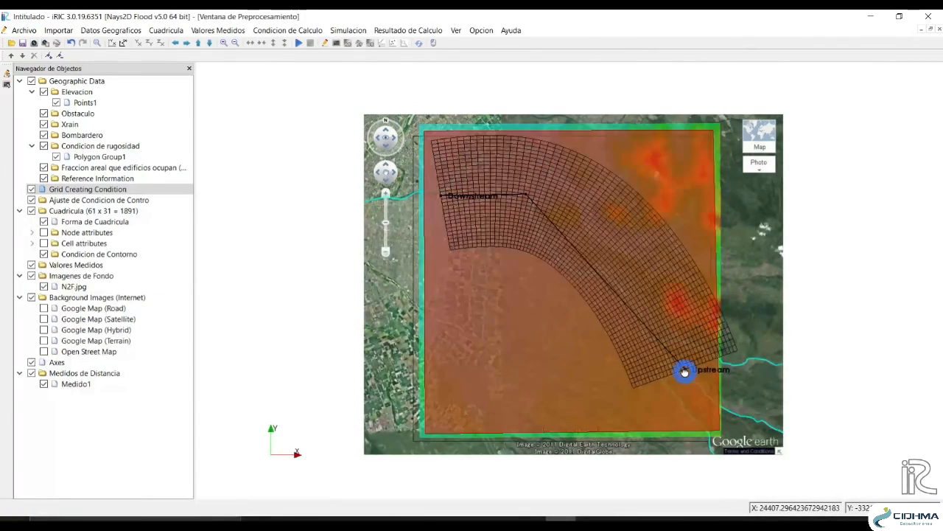
{"action": "left_click_drag", "start_coordinate": [685, 371], "coordinate": [658, 398]}
{"action": "left_click", "coordinate": [513, 283]}
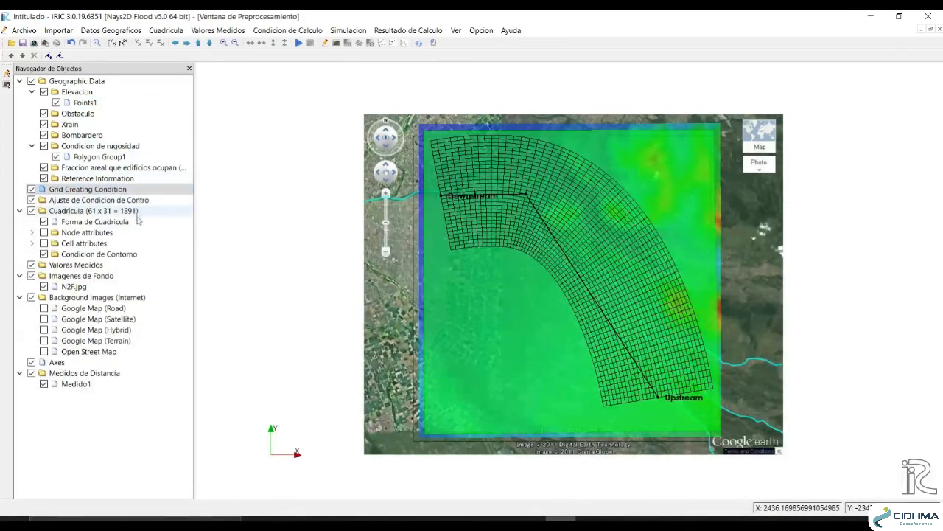
Add a Flujo de Entrada boundary condition to the grid and name it caudal_1
{"action": "left_click", "coordinate": [122, 255]}
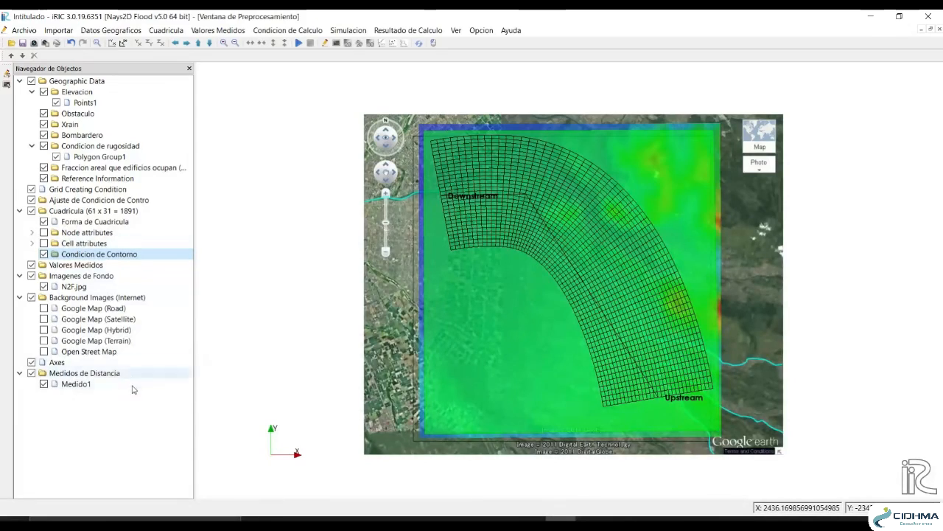
{"action": "right_click", "coordinate": [87, 258]}
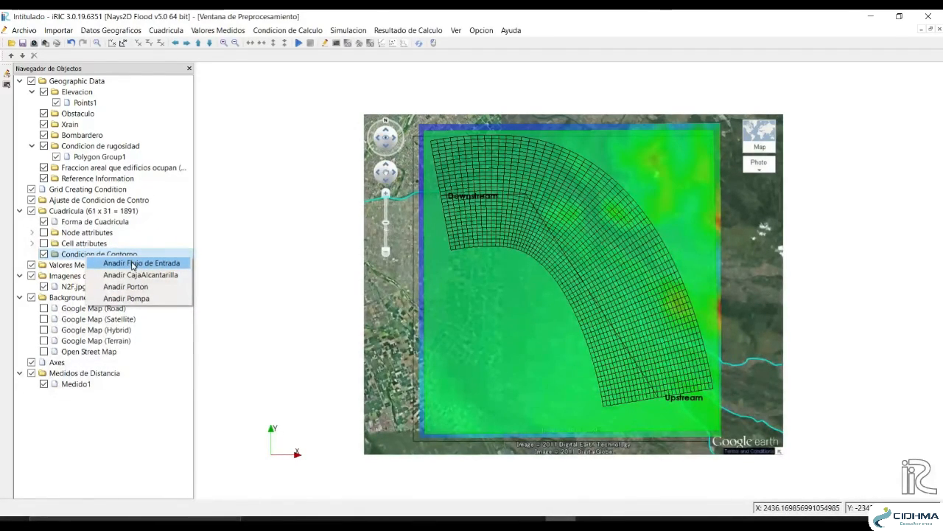
{"action": "left_click", "coordinate": [128, 263]}
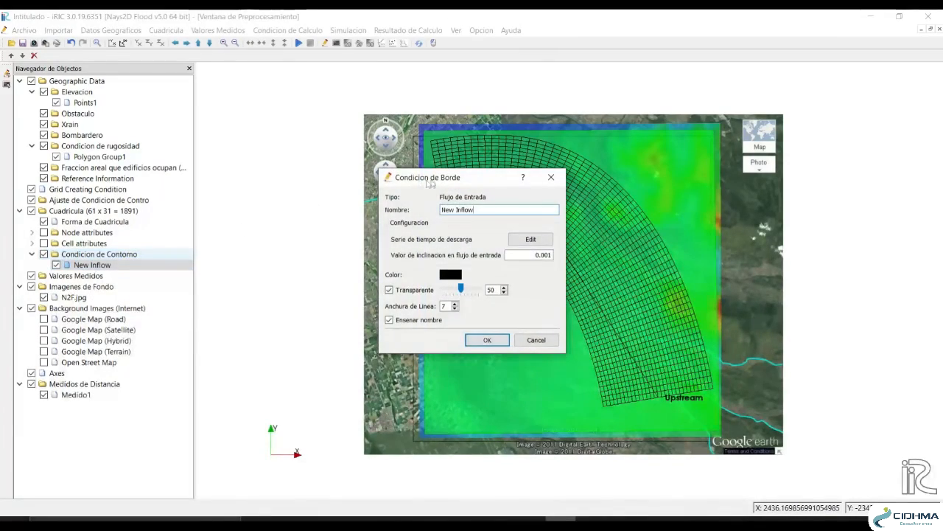
{"action": "left_click_drag", "start_coordinate": [431, 180], "coordinate": [245, 142]}
{"action": "left_click", "coordinate": [308, 176]}
{"action": "triple_click", "coordinate": [308, 175]}
{"action": "type", "text": "c"}
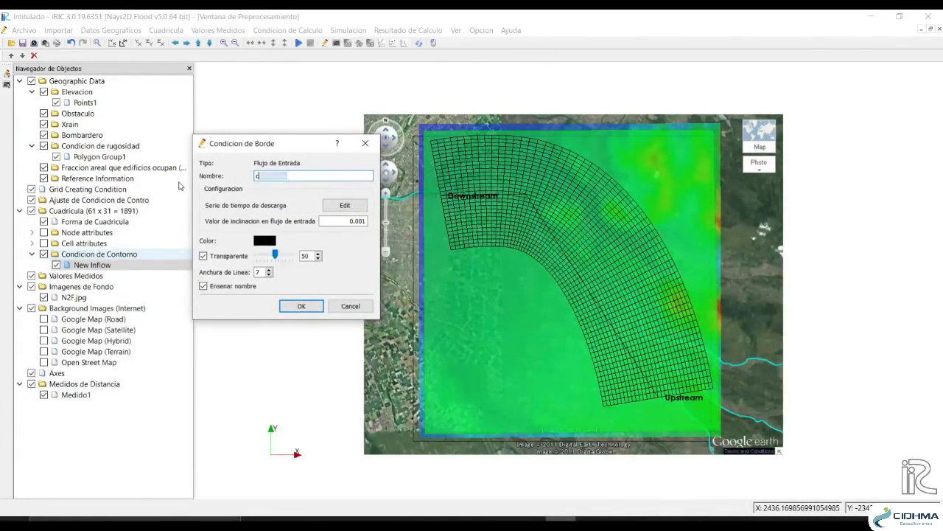
{"action": "type", "text": "audal_1"}
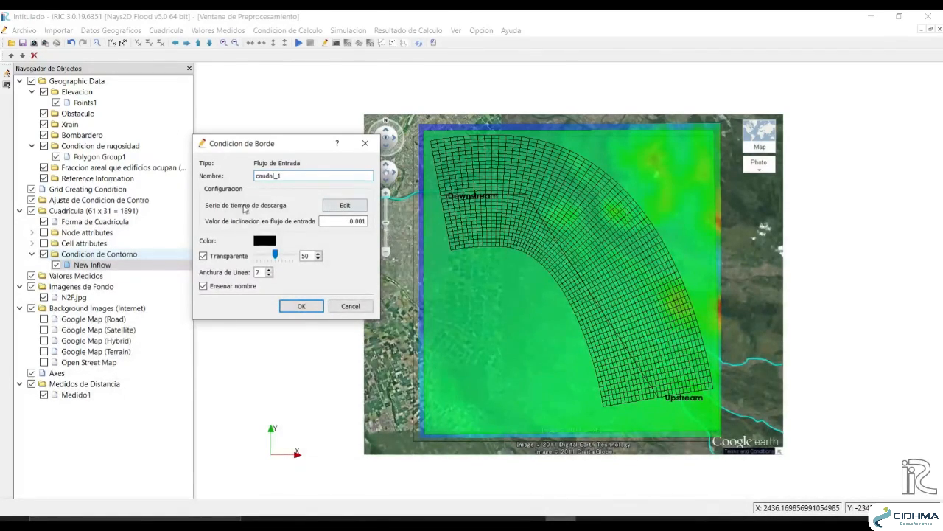
Open the caudal_1 discharge time series and check the sample files in File Explorer's SampleData\N2F folder before returning to iRIC
{"action": "left_click", "coordinate": [345, 207]}
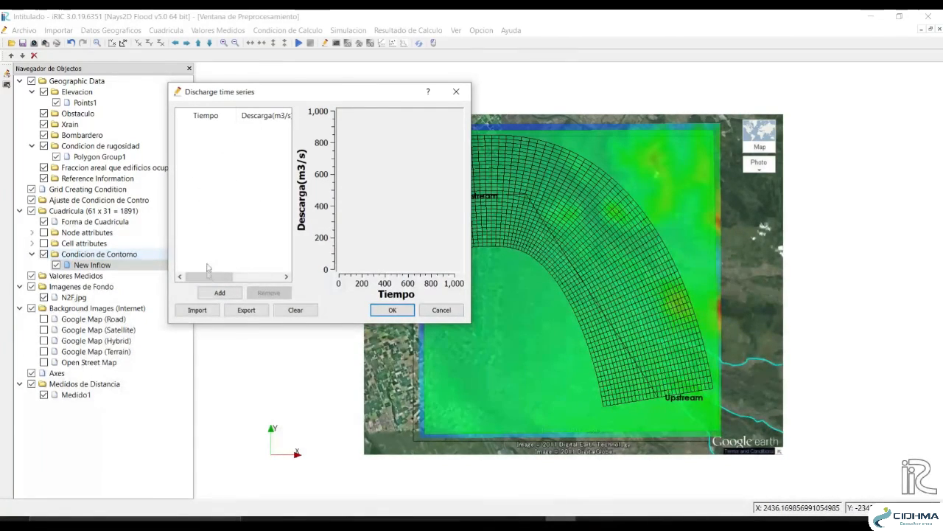
{"action": "left_click", "coordinate": [196, 310]}
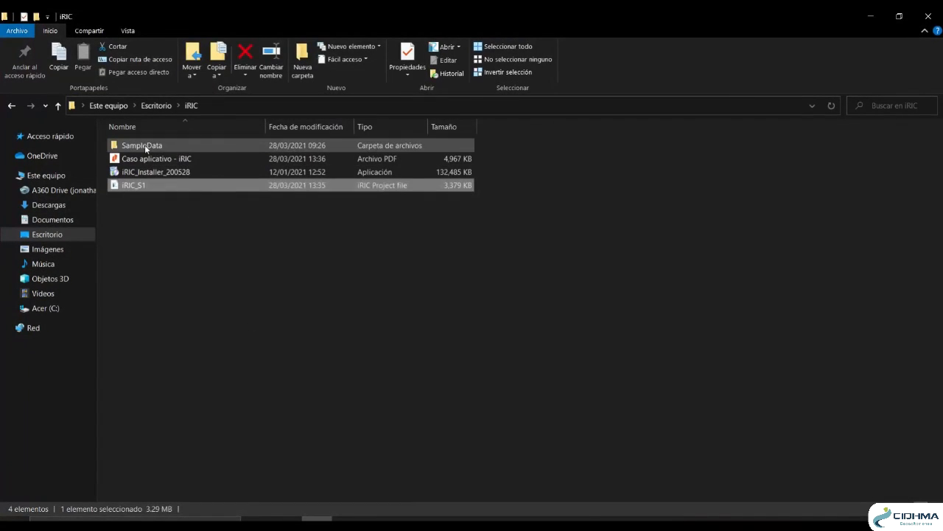
{"action": "double_click", "coordinate": [144, 145]}
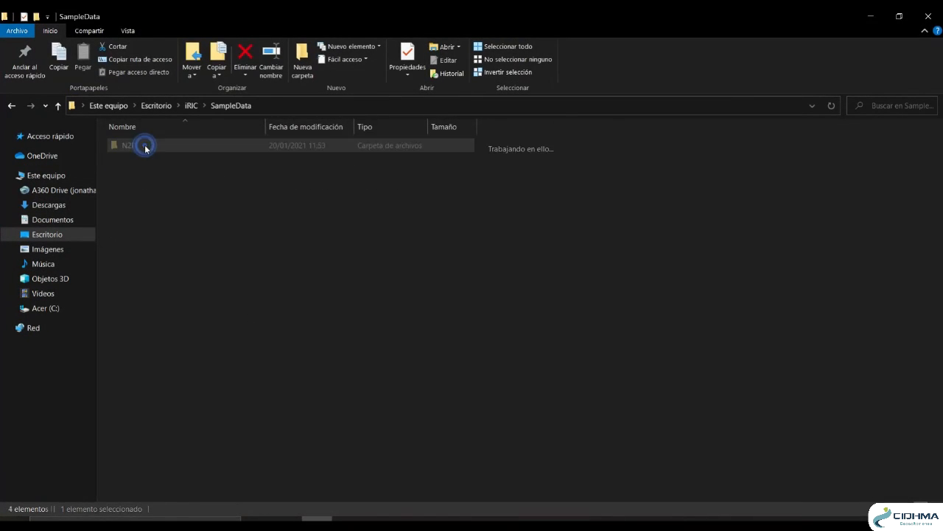
{"action": "double_click", "coordinate": [144, 144]}
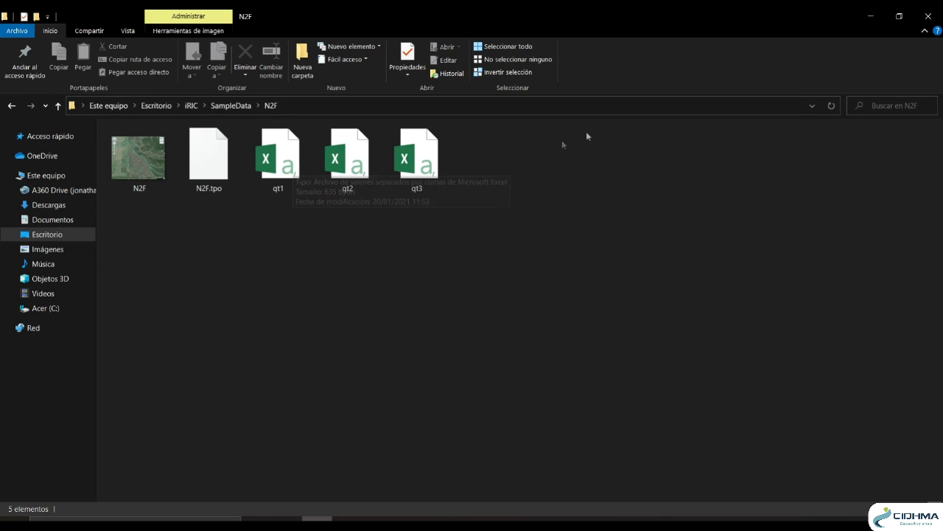
{"action": "left_click", "coordinate": [871, 17]}
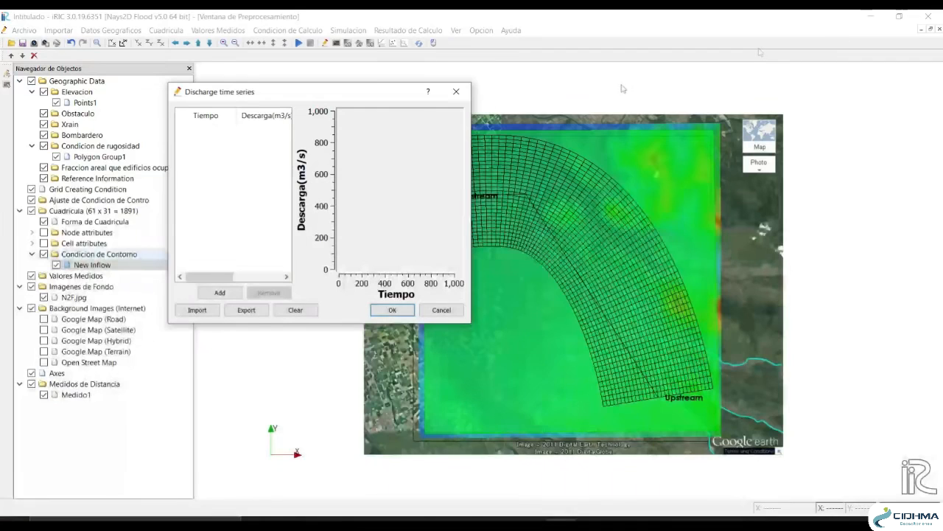
Import a sample discharge file into the caudal_1 time series and accept the inflow boundary condition
{"action": "left_click", "coordinate": [199, 311]}
{"action": "left_click", "coordinate": [312, 202]}
{"action": "left_click", "coordinate": [532, 376]}
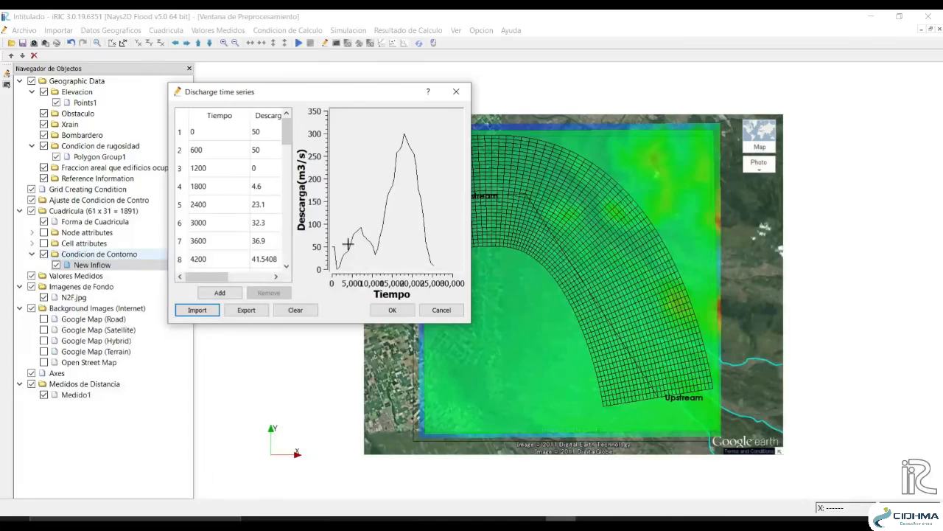
{"action": "left_click", "coordinate": [393, 310]}
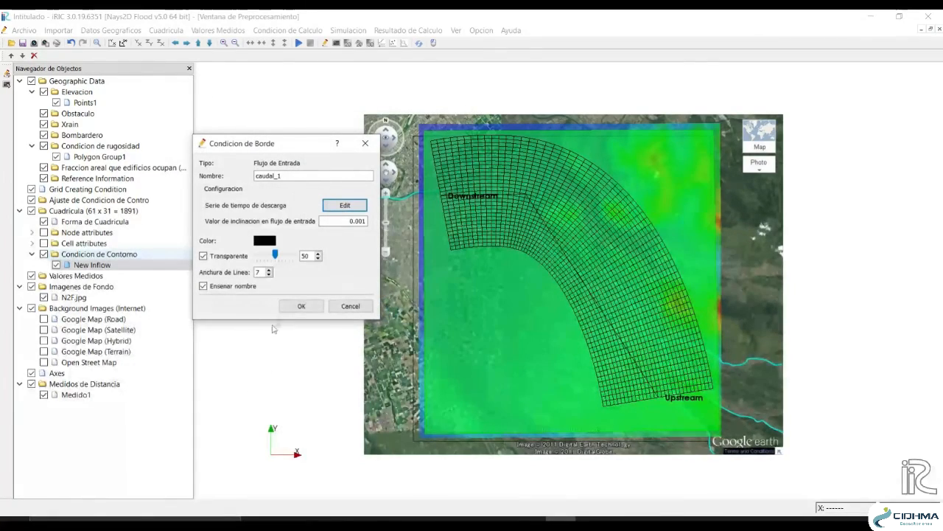
{"action": "left_click", "coordinate": [302, 306]}
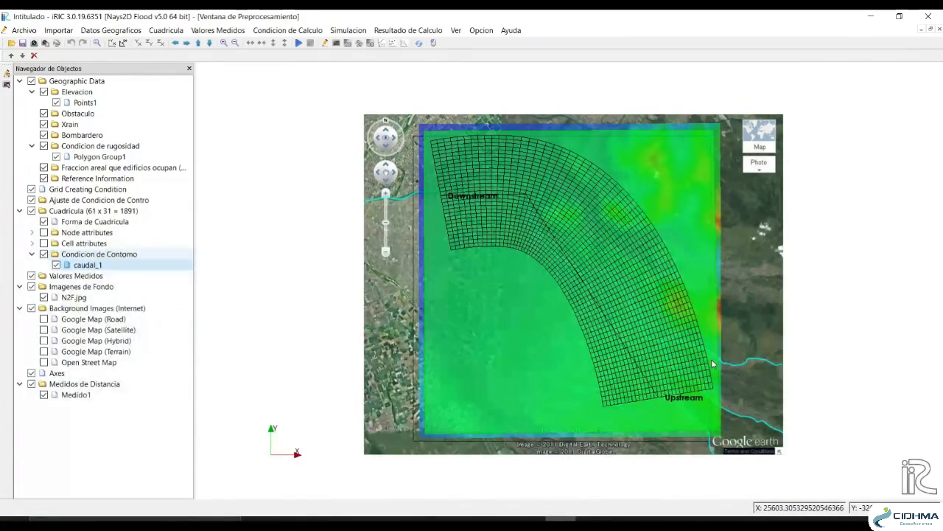
Assign the caudal_1 condition to the grid's eastern edge nodes where the northern river branch enters the mesh
{"action": "scroll", "coordinate": [730, 342], "scroll_direction": "up", "scroll_amount": 1}
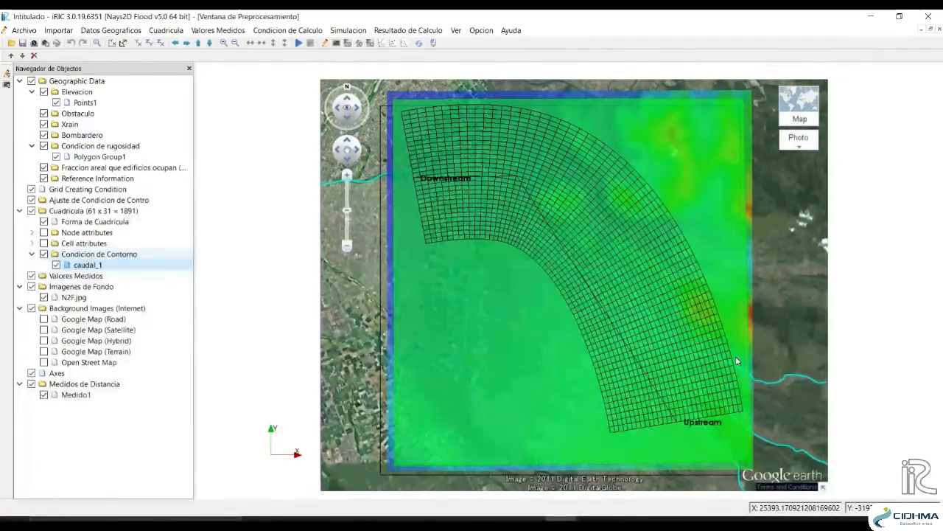
{"action": "scroll", "coordinate": [739, 382], "scroll_direction": "up", "scroll_amount": 2}
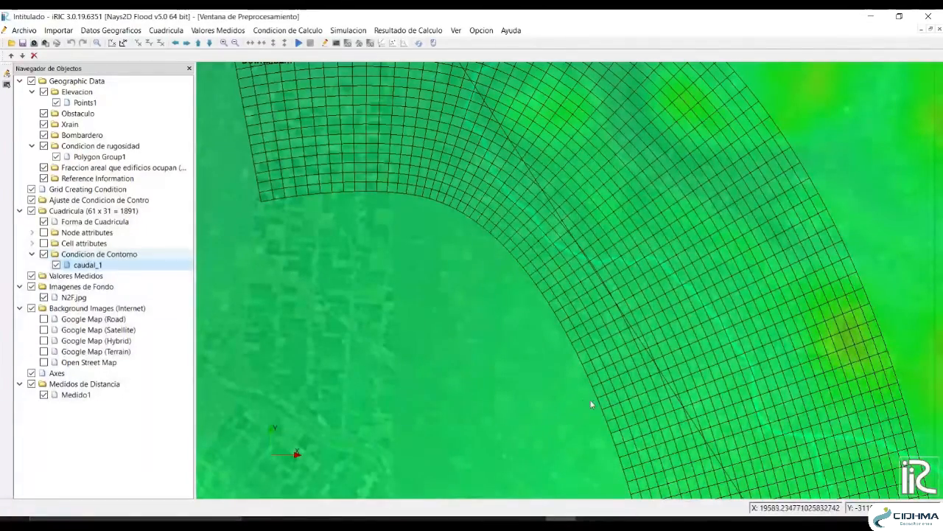
{"action": "left_click_drag", "start_coordinate": [583, 400], "coordinate": [439, 337]}
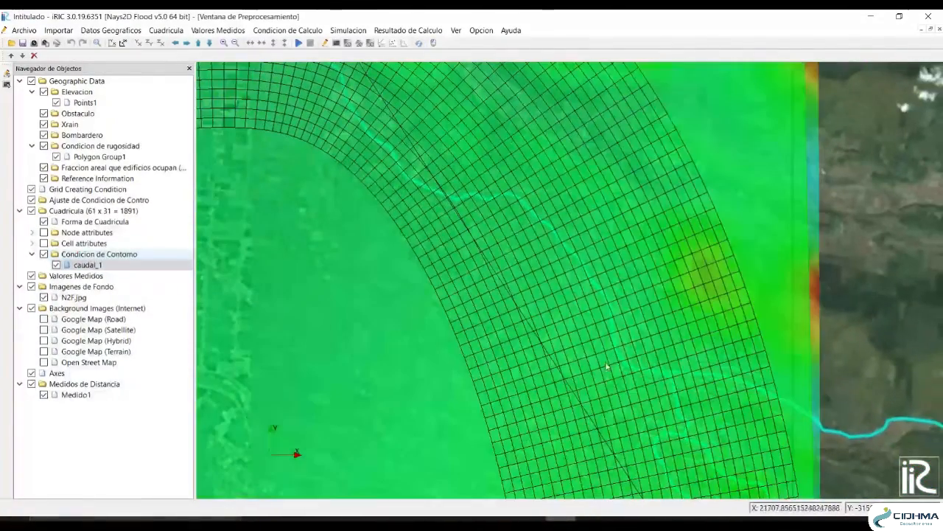
{"action": "left_click_drag", "start_coordinate": [789, 358], "coordinate": [691, 276]}
{"action": "scroll", "coordinate": [691, 275], "scroll_direction": "up", "scroll_amount": 2}
{"action": "scroll", "coordinate": [748, 274], "scroll_direction": "up", "scroll_amount": 2}
{"action": "left_click_drag", "start_coordinate": [779, 249], "coordinate": [693, 250]}
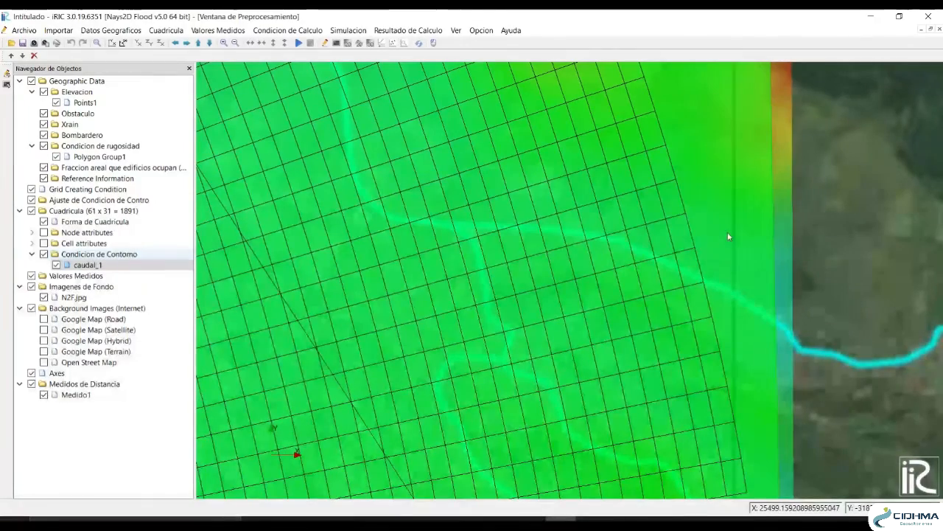
{"action": "right_click", "coordinate": [728, 235]}
{"action": "key", "text": "Escape"}
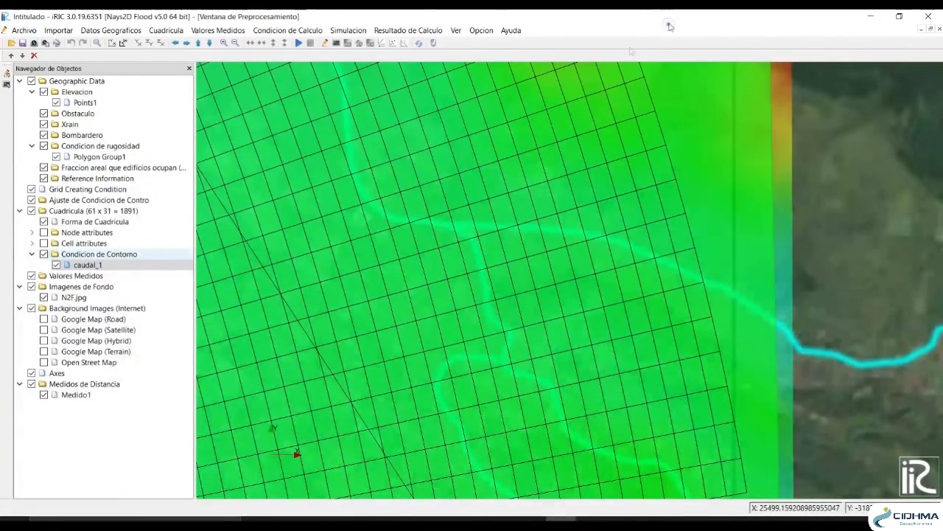
{"action": "left_click", "coordinate": [88, 266]}
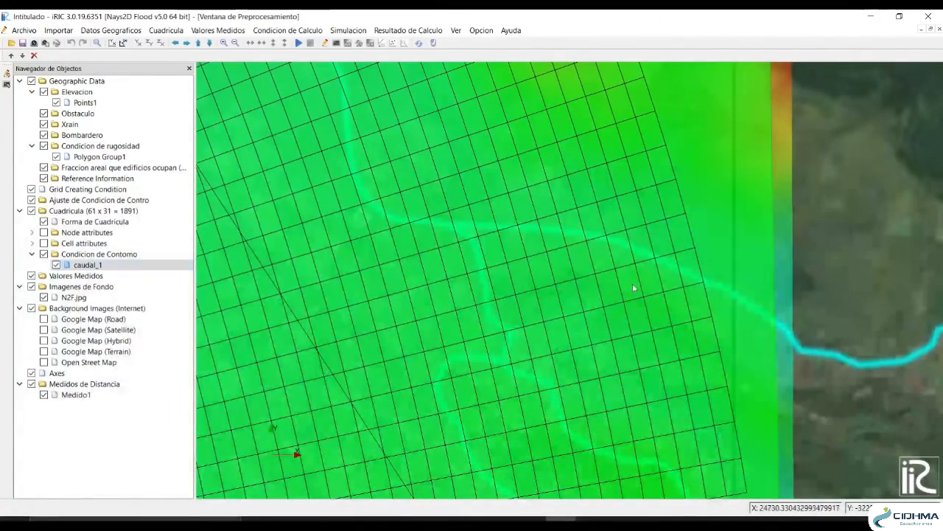
{"action": "left_click", "coordinate": [681, 234]}
{"action": "left_click_drag", "start_coordinate": [682, 234], "coordinate": [711, 291]}
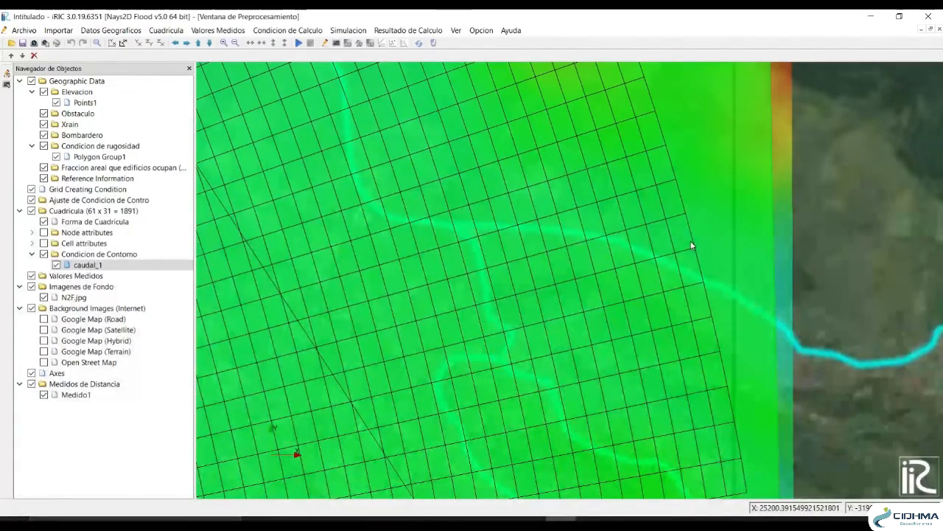
{"action": "left_click_drag", "start_coordinate": [692, 241], "coordinate": [711, 293]}
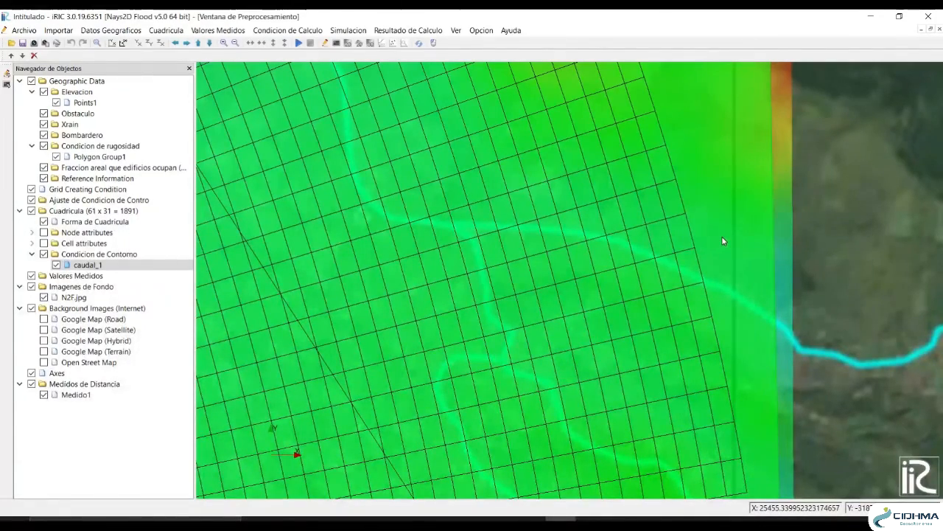
{"action": "right_click", "coordinate": [722, 241]}
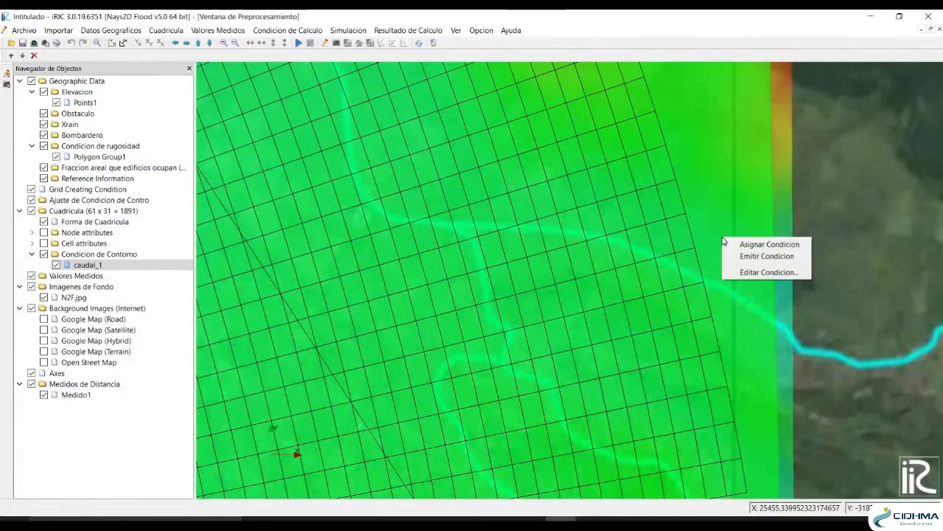
{"action": "left_click", "coordinate": [765, 244]}
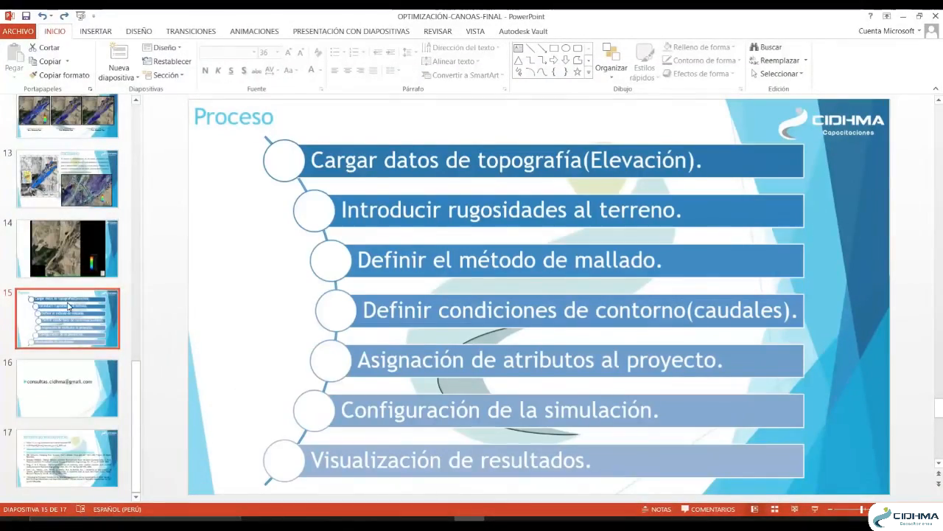
Review the Inflow - Hidrograma slide in the PowerPoint presentation, go back to the Proceso slide, and return to iRIC
{"action": "scroll", "coordinate": [75, 311], "scroll_direction": "up", "scroll_amount": 5}
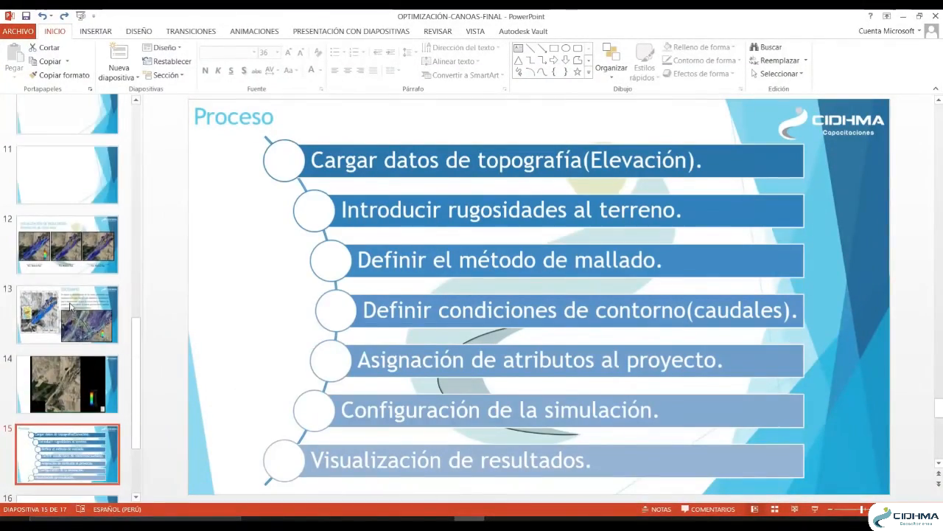
{"action": "scroll", "coordinate": [76, 311], "scroll_direction": "up", "scroll_amount": 5}
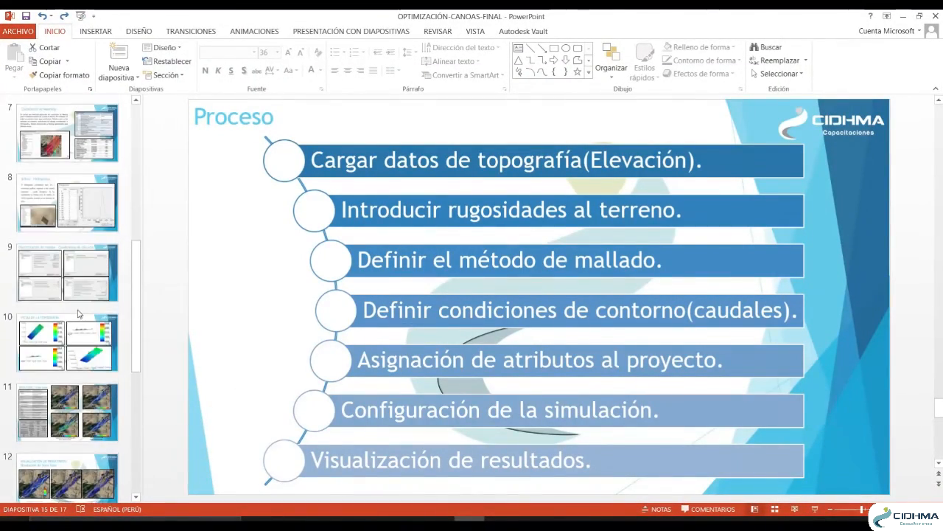
{"action": "left_click", "coordinate": [68, 269]}
{"action": "left_click", "coordinate": [85, 343]}
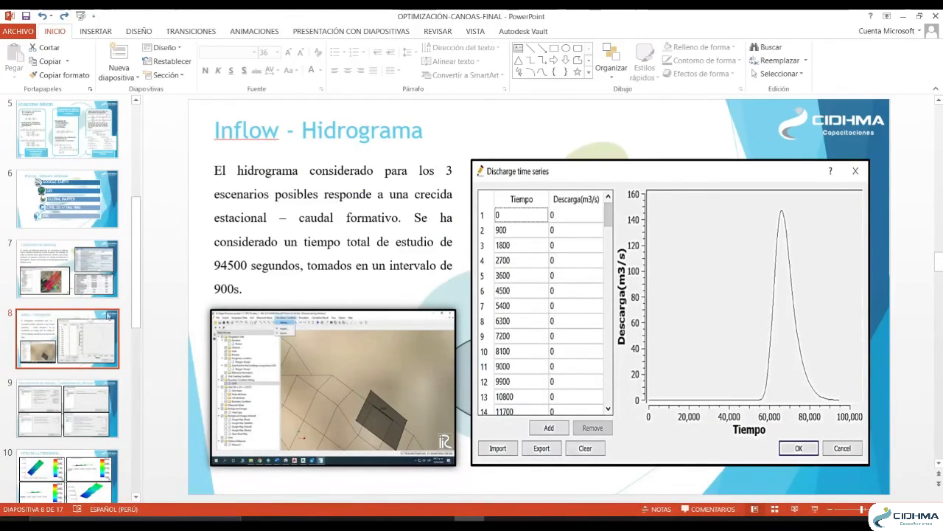
{"action": "scroll", "coordinate": [81, 320], "scroll_direction": "down", "scroll_amount": 5}
{"action": "scroll", "coordinate": [81, 320], "scroll_direction": "down", "scroll_amount": 2}
{"action": "left_click", "coordinate": [81, 346]}
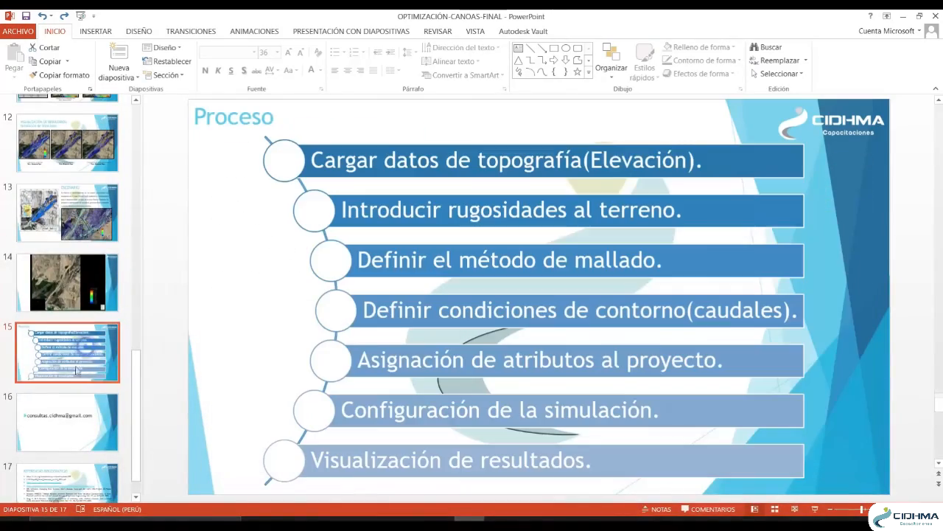
{"action": "left_click", "coordinate": [900, 19]}
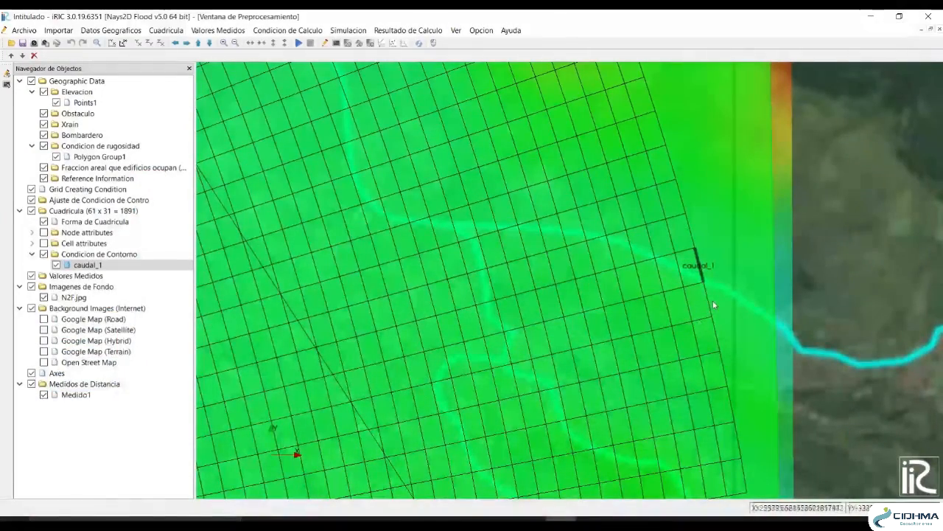
Add a second Flujo de Entrada boundary condition and import the qt2 file as its discharge time series
{"action": "left_click_drag", "start_coordinate": [749, 342], "coordinate": [747, 165]}
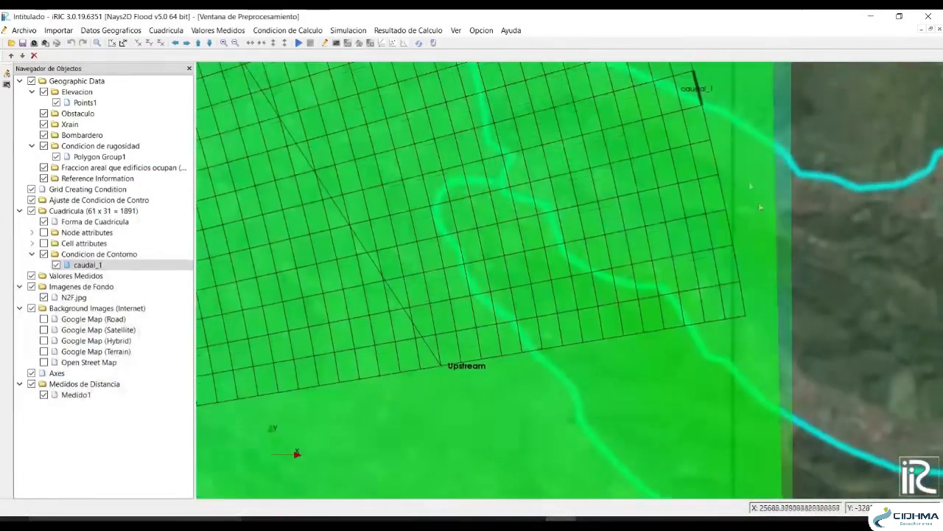
{"action": "left_click", "coordinate": [120, 254]}
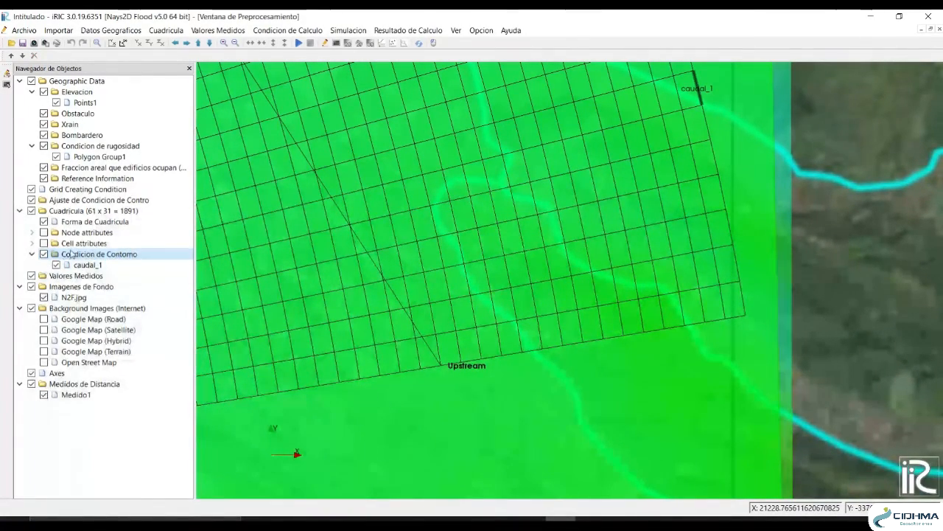
{"action": "right_click", "coordinate": [112, 256]}
{"action": "left_click", "coordinate": [153, 258]}
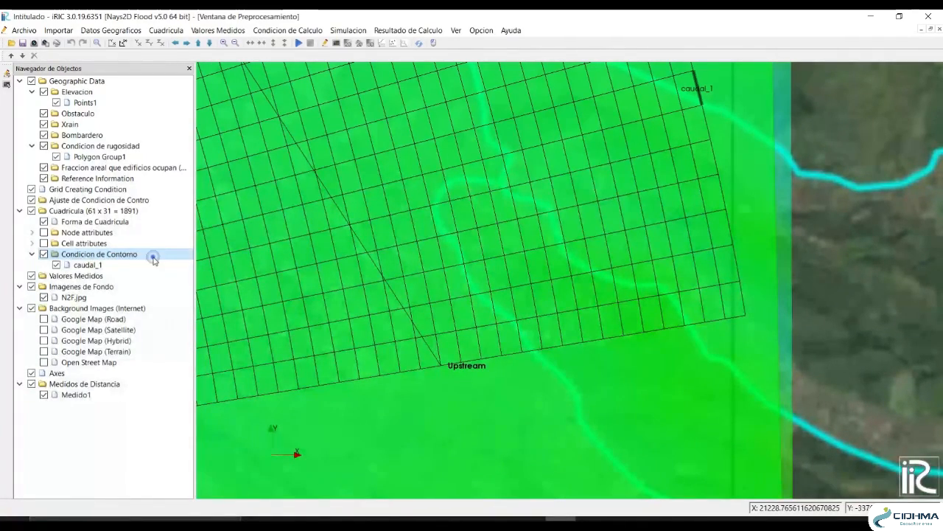
{"action": "left_click", "coordinate": [525, 239]}
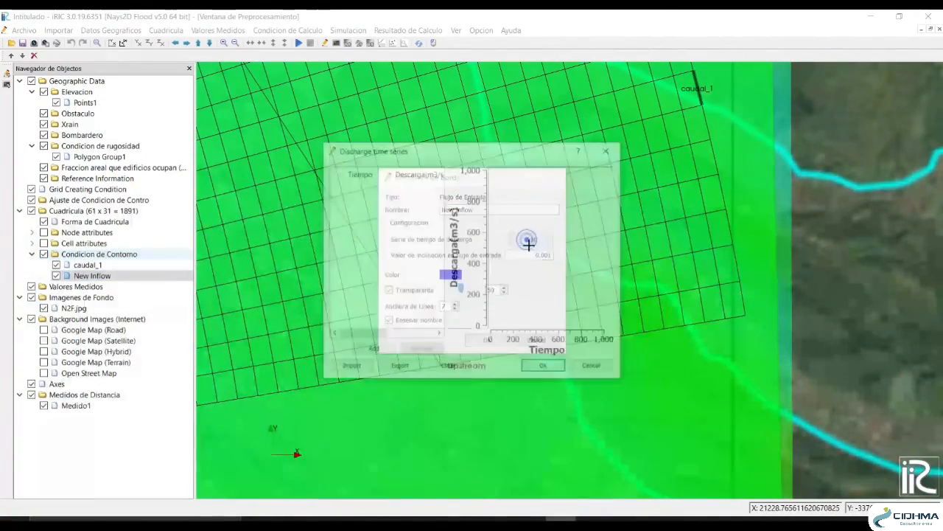
{"action": "left_click", "coordinate": [351, 368]}
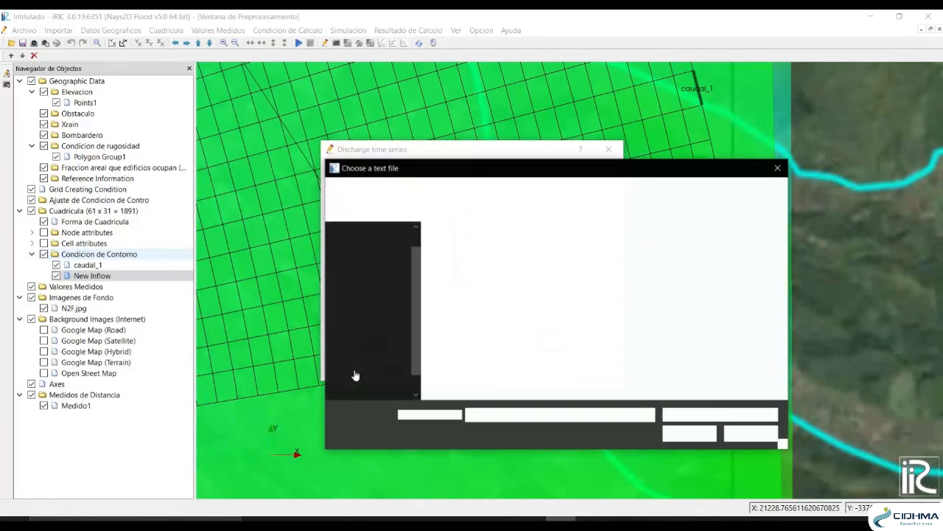
{"action": "left_click", "coordinate": [540, 264]}
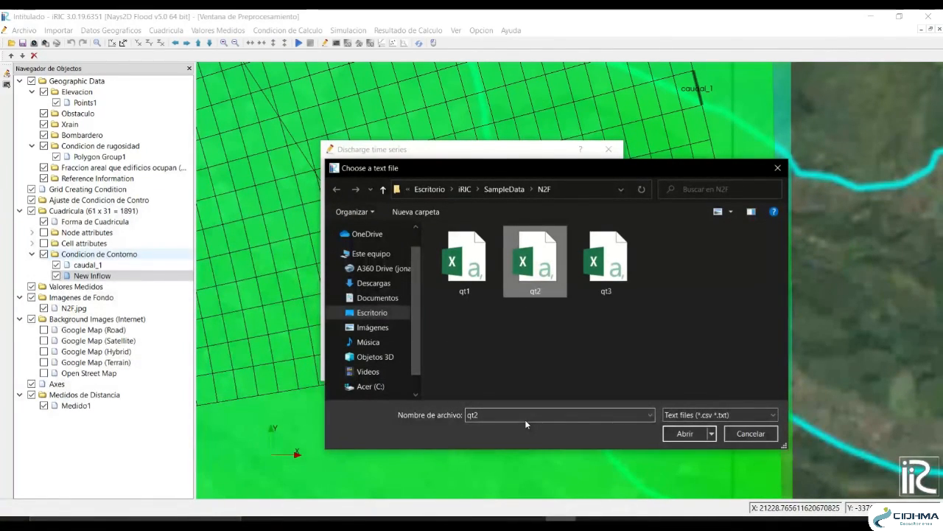
{"action": "left_click", "coordinate": [683, 434]}
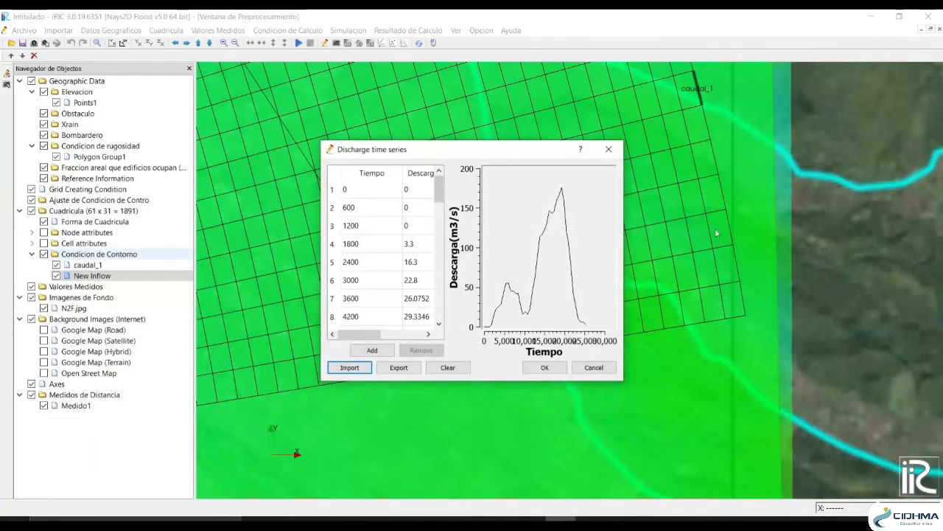
{"action": "left_click", "coordinate": [544, 369]}
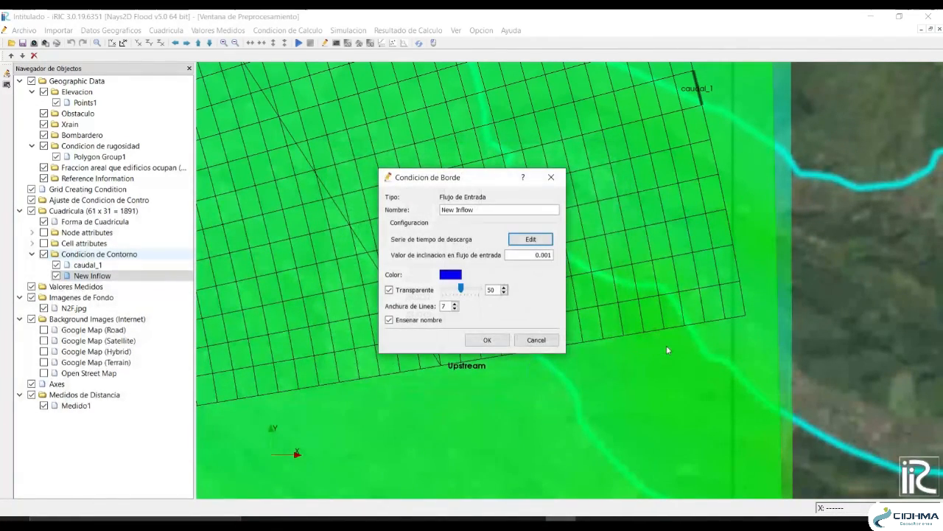
{"action": "left_click", "coordinate": [498, 341]}
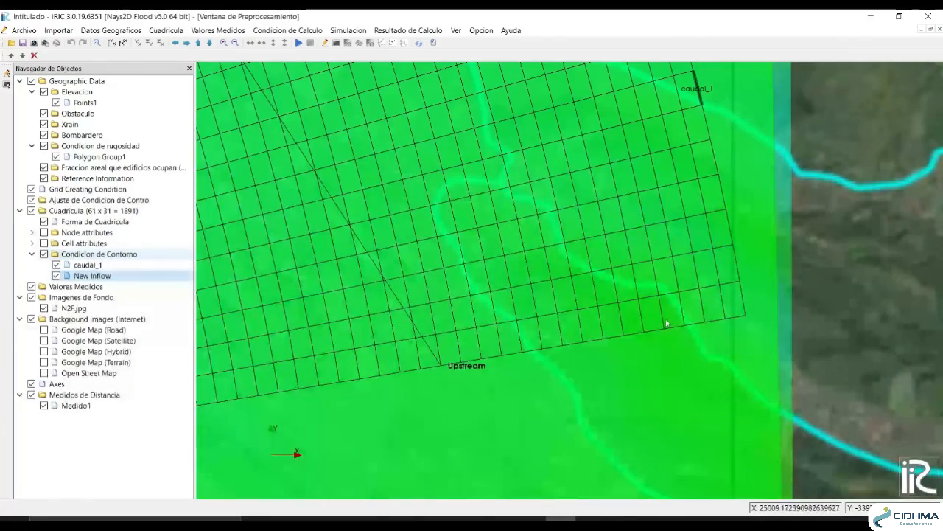
Assign the second inflow condition to the Upstream edge nodes where the river crosses near the grid's southeast corner
{"action": "left_click_drag", "start_coordinate": [669, 312], "coordinate": [716, 330]}
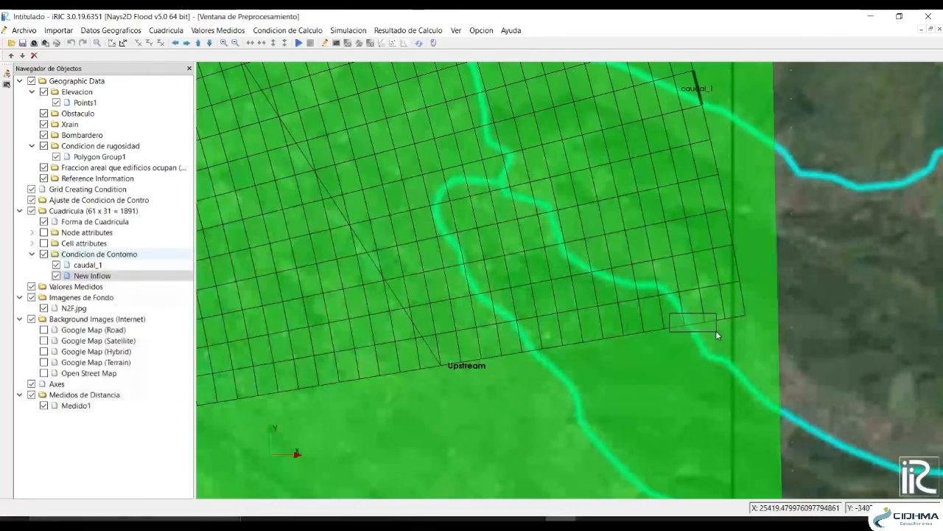
{"action": "left_click_drag", "start_coordinate": [716, 330], "coordinate": [715, 330]}
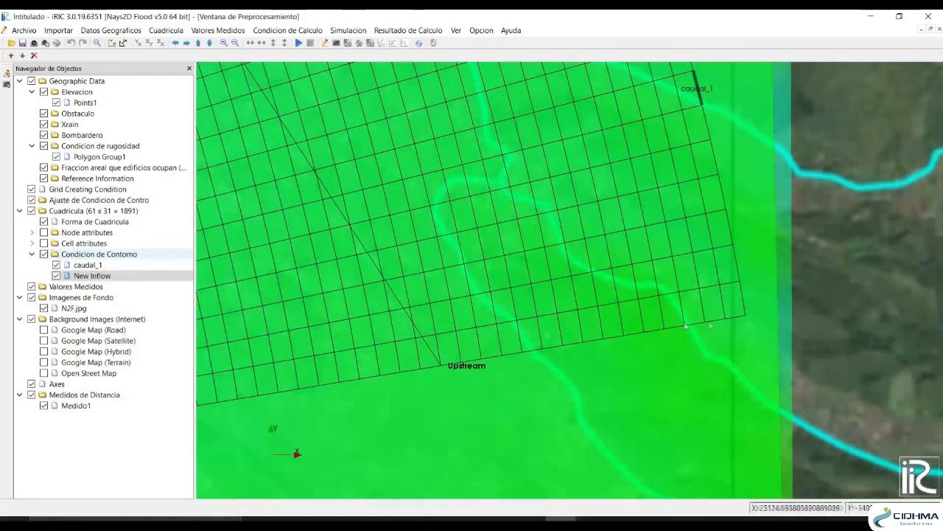
{"action": "right_click", "coordinate": [733, 342]}
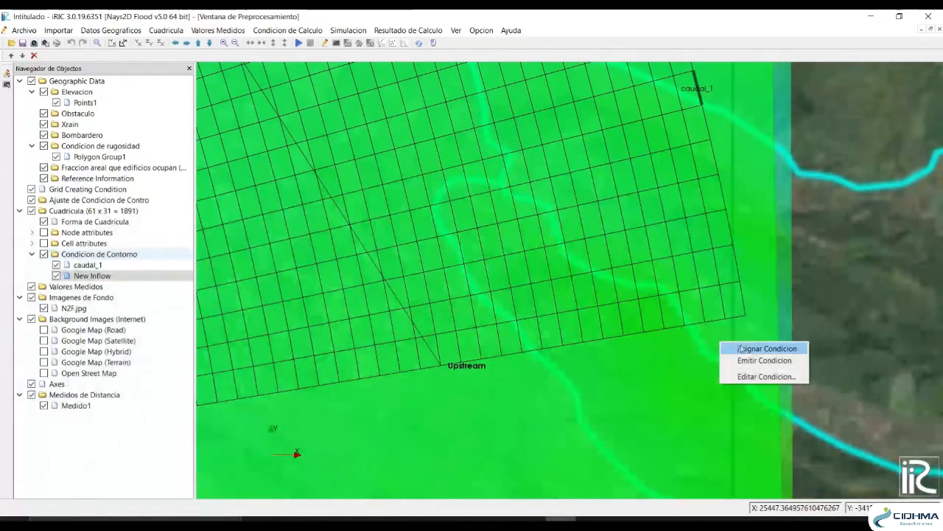
{"action": "left_click", "coordinate": [741, 344]}
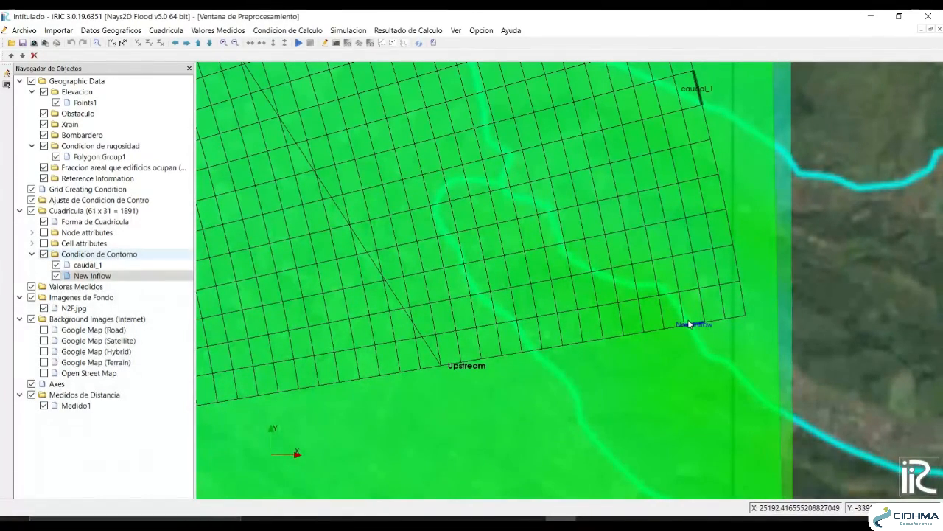
Rename the New Inflow boundary condition as caudal_2
{"action": "left_click", "coordinate": [107, 277]}
{"action": "right_click", "coordinate": [108, 278]}
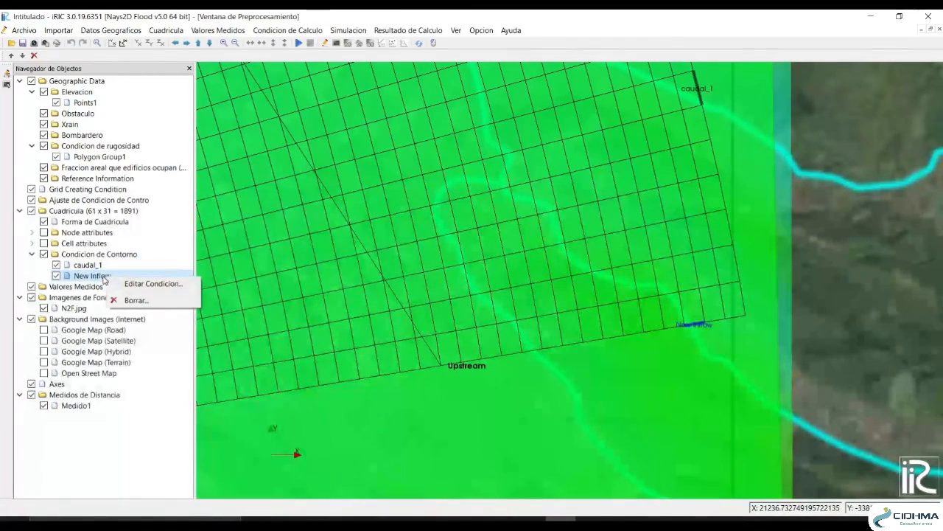
{"action": "left_click", "coordinate": [152, 284]}
{"action": "triple_click", "coordinate": [486, 210]}
{"action": "key", "text": "Caps_Lock"}
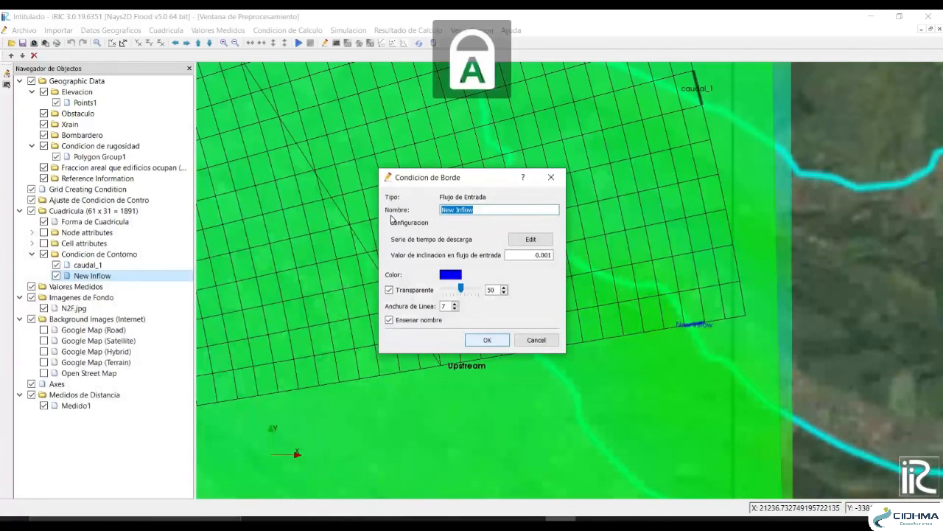
{"action": "type", "text": "caudal_2"}
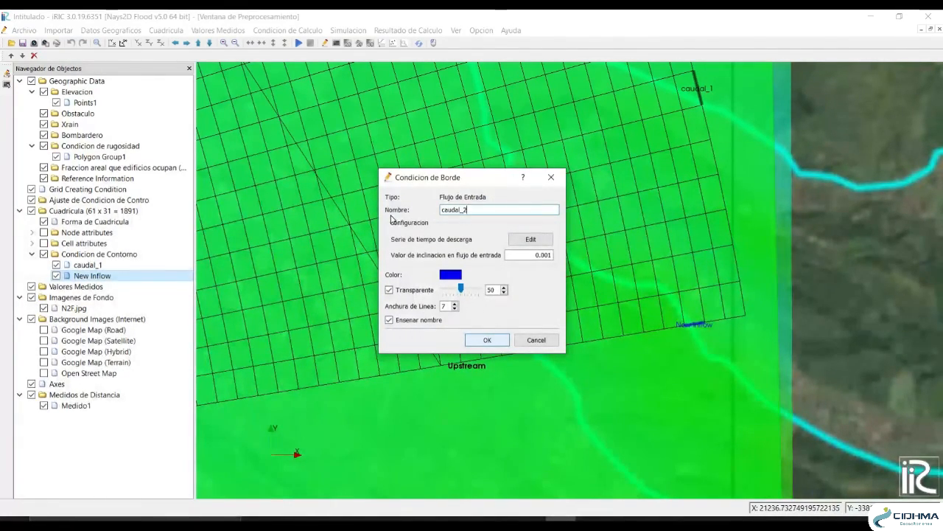
{"action": "left_click", "coordinate": [487, 339]}
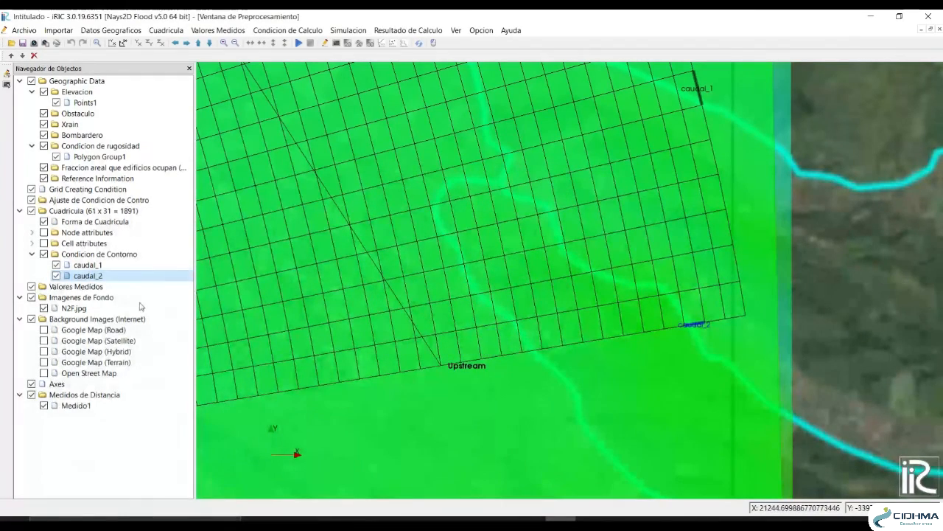
Add a third Flujo de Entrada boundary condition and import the qt3 file as its discharge time series
{"action": "left_click", "coordinate": [96, 254]}
{"action": "right_click", "coordinate": [96, 254]}
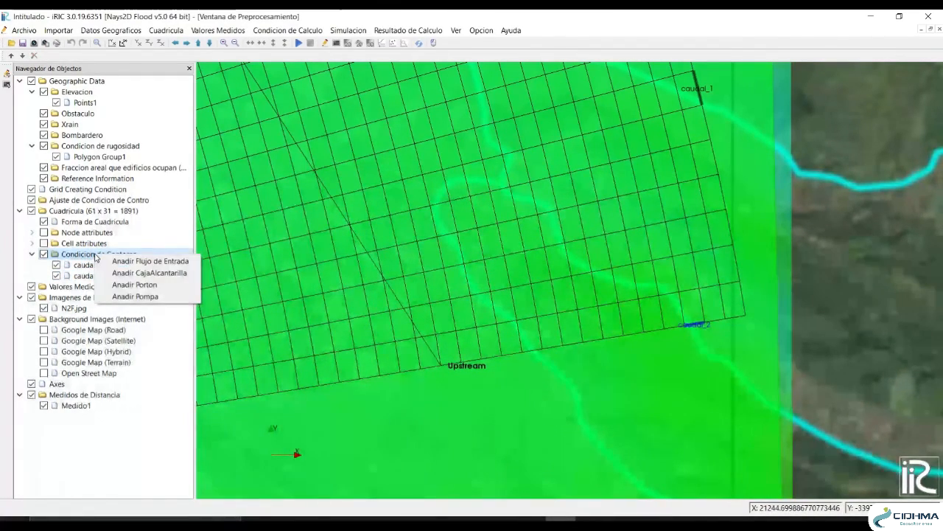
{"action": "left_click", "coordinate": [133, 263]}
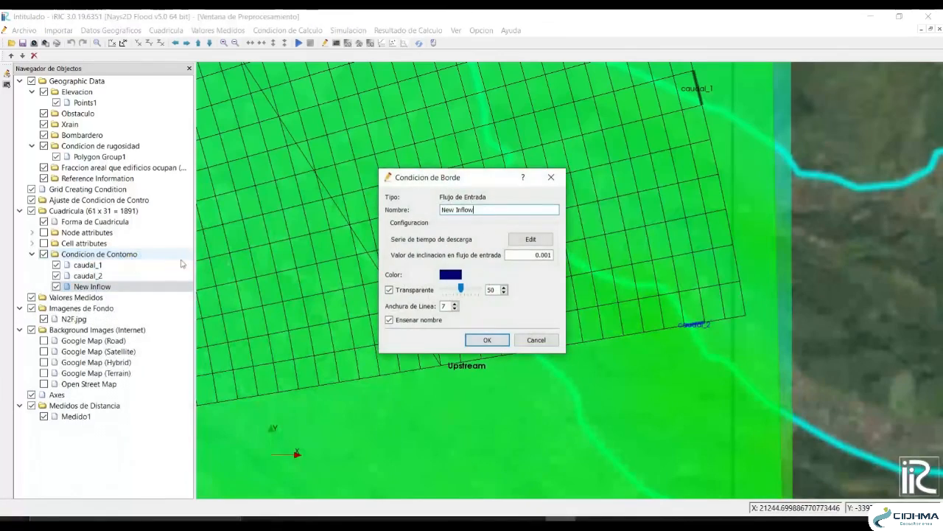
{"action": "left_click", "coordinate": [520, 239]}
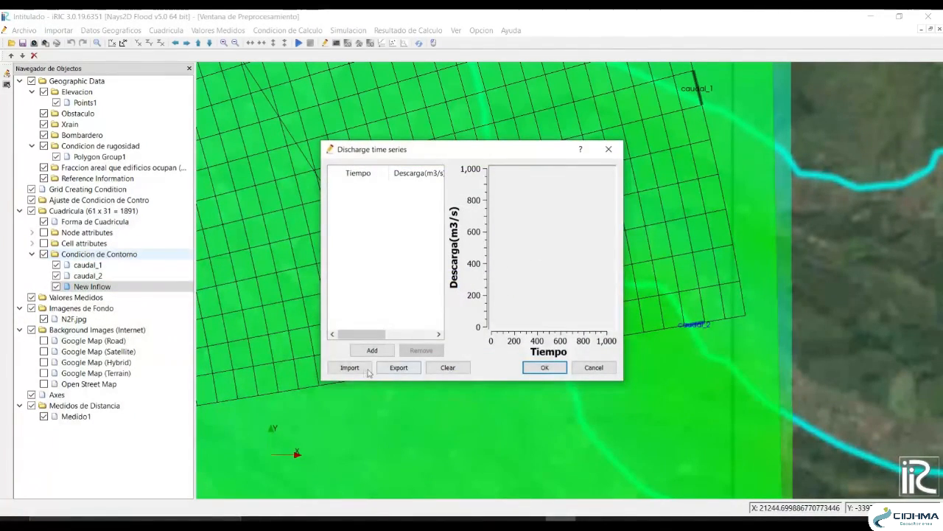
{"action": "left_click", "coordinate": [365, 367]}
{"action": "left_click", "coordinate": [611, 266]}
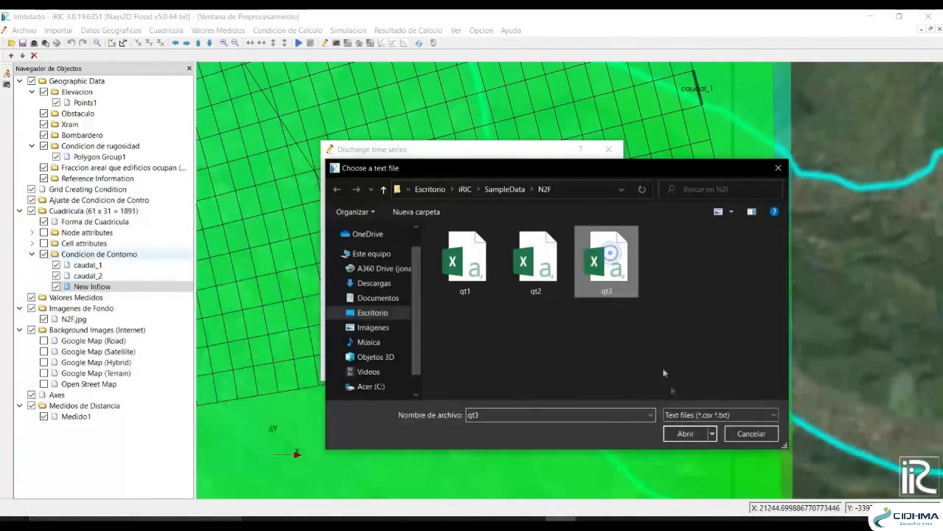
{"action": "left_click", "coordinate": [682, 432]}
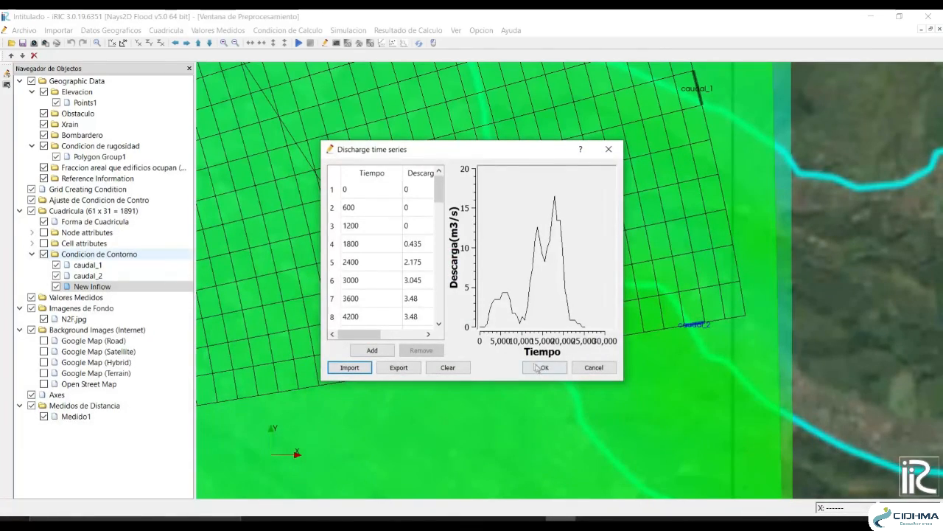
{"action": "left_click", "coordinate": [541, 369]}
Name the new inflow boundary condition caudal_3 and accept its settings
{"action": "left_click_drag", "start_coordinate": [497, 209], "coordinate": [356, 213]}
{"action": "type", "text": "caudal_3"}
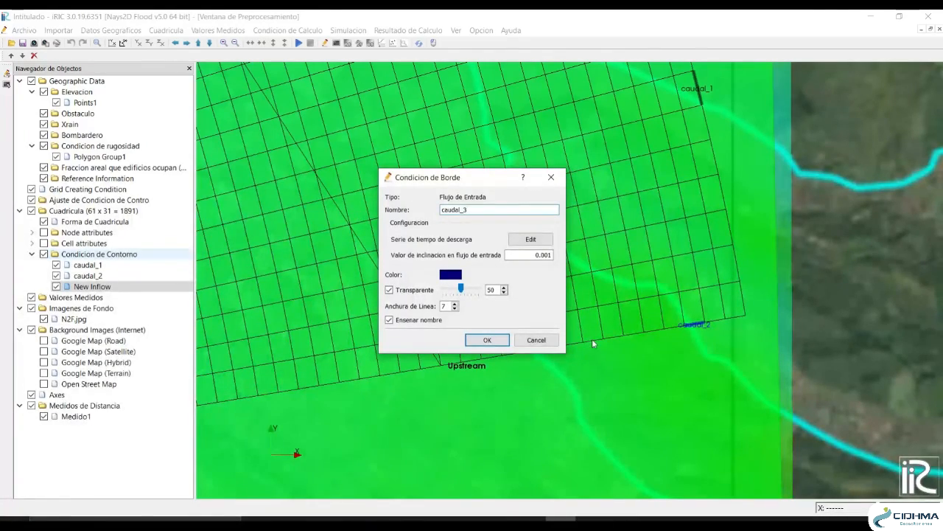
{"action": "left_click", "coordinate": [487, 340]}
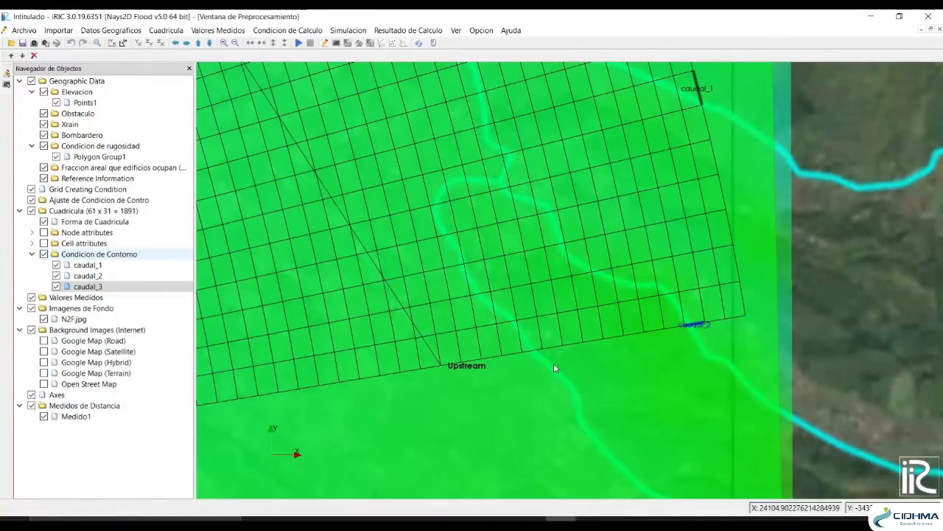
Assign caudal_3 to the Upstream edge nodes where the western river branch crosses, just east of the Upstream label
{"action": "right_click", "coordinate": [571, 362]}
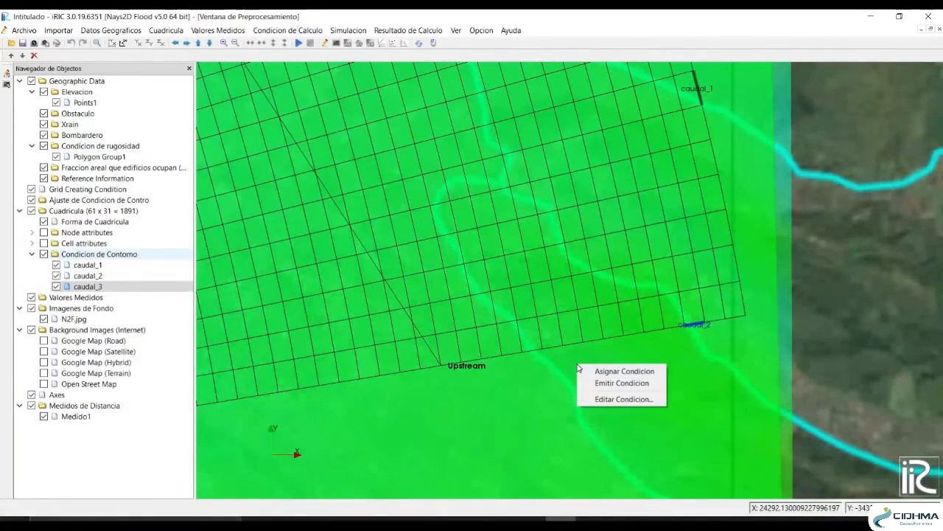
{"action": "left_click", "coordinate": [593, 367]}
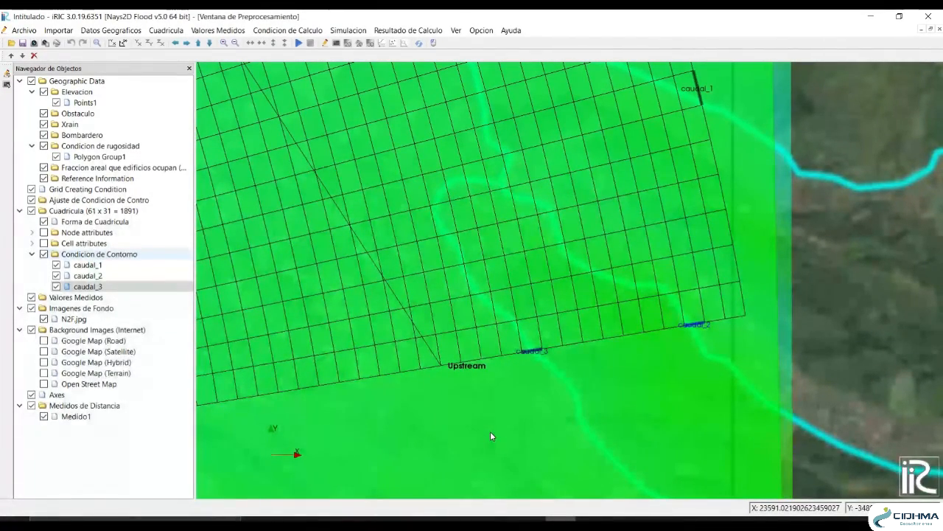
{"action": "scroll", "coordinate": [554, 341], "scroll_direction": "down", "scroll_amount": 5}
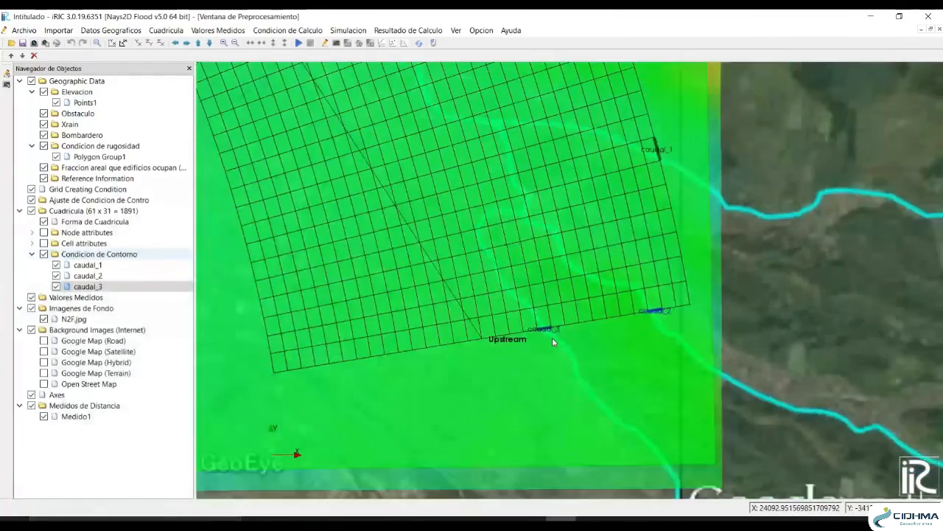
{"action": "left_click_drag", "start_coordinate": [543, 277], "coordinate": [596, 359]}
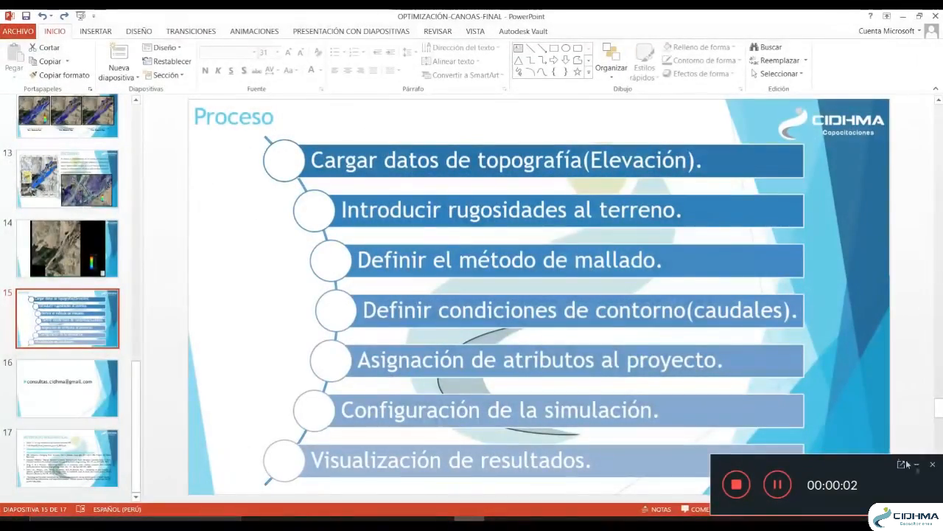
{"action": "left_click", "coordinate": [917, 467]}
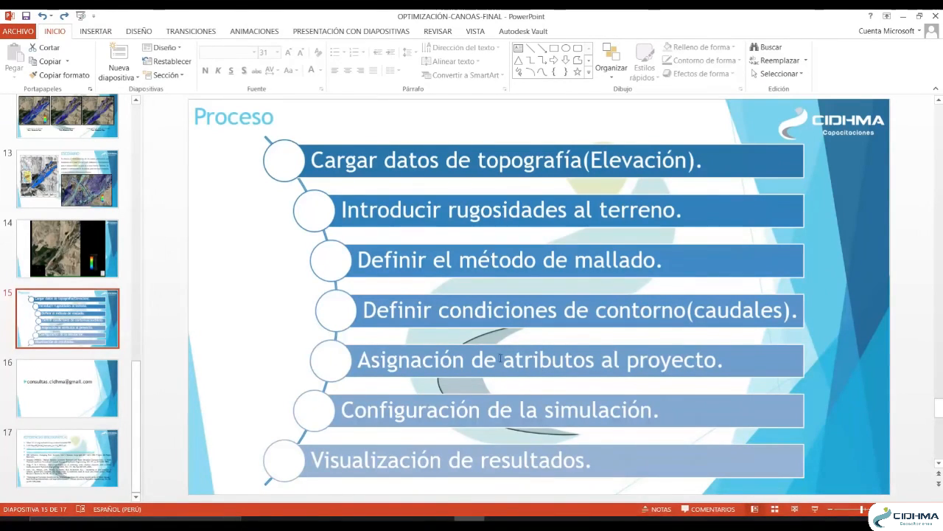
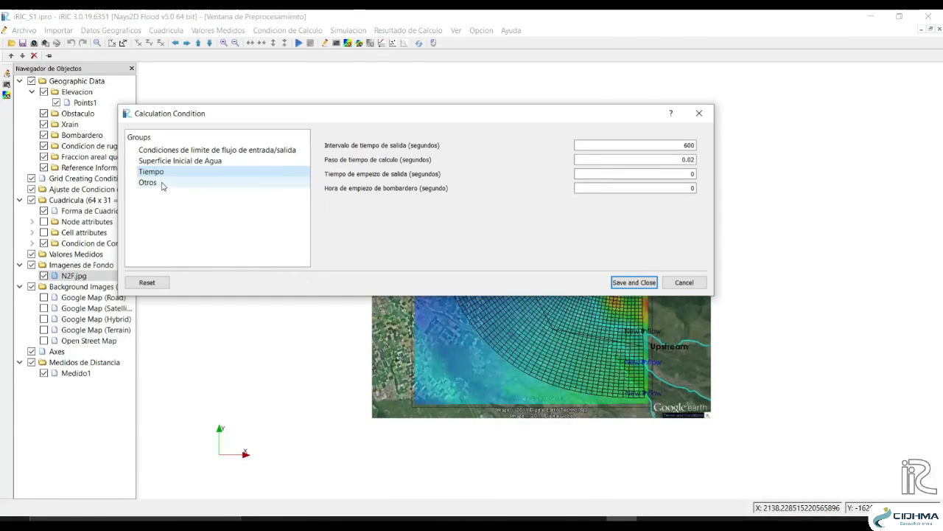
In the inflow/outflow boundary conditions, set the discharge file's time unit to Segundo and the j=1 boundary to Flujo de Entrada
{"action": "left_click", "coordinate": [189, 151]}
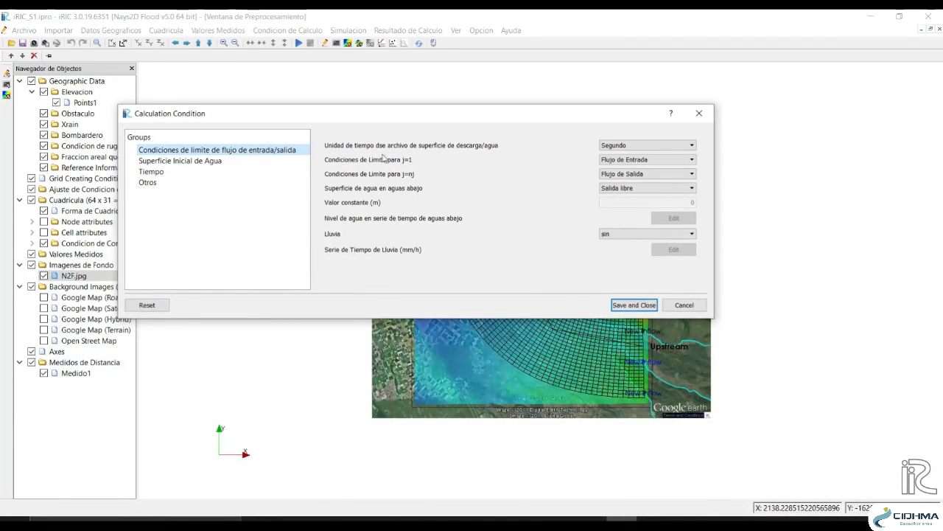
{"action": "left_click", "coordinate": [665, 146]}
{"action": "left_click", "coordinate": [625, 153]}
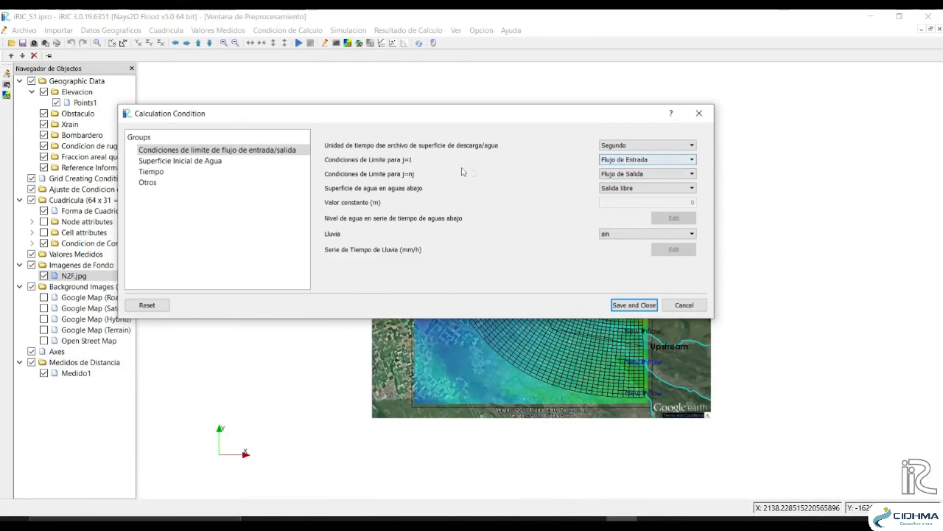
{"action": "left_click", "coordinate": [676, 158]}
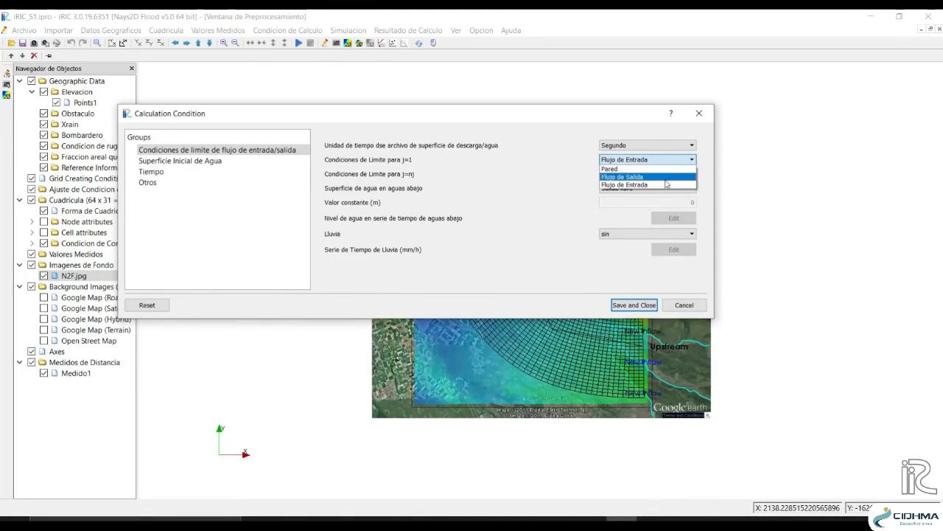
{"action": "left_click", "coordinate": [659, 184]}
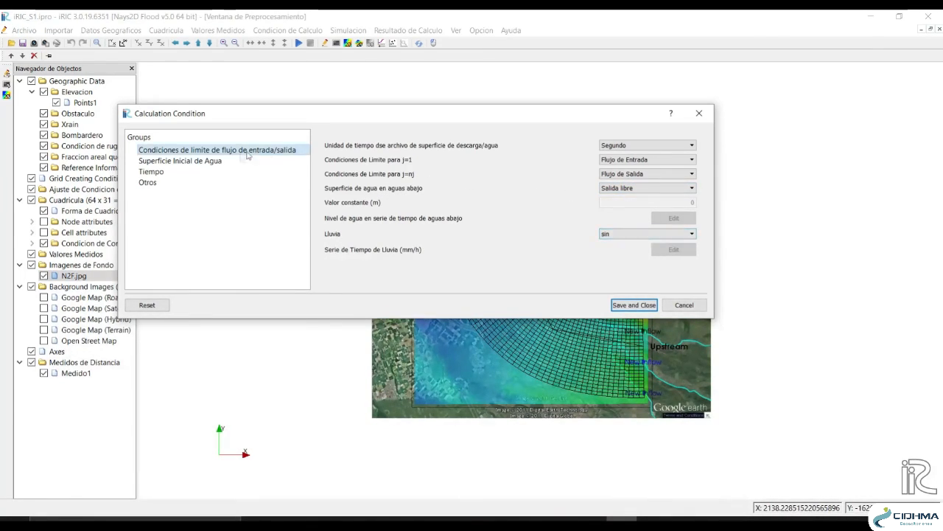
Set the initial water surface to Profundidad = 0 in the calculation conditions
{"action": "left_click", "coordinate": [207, 164]}
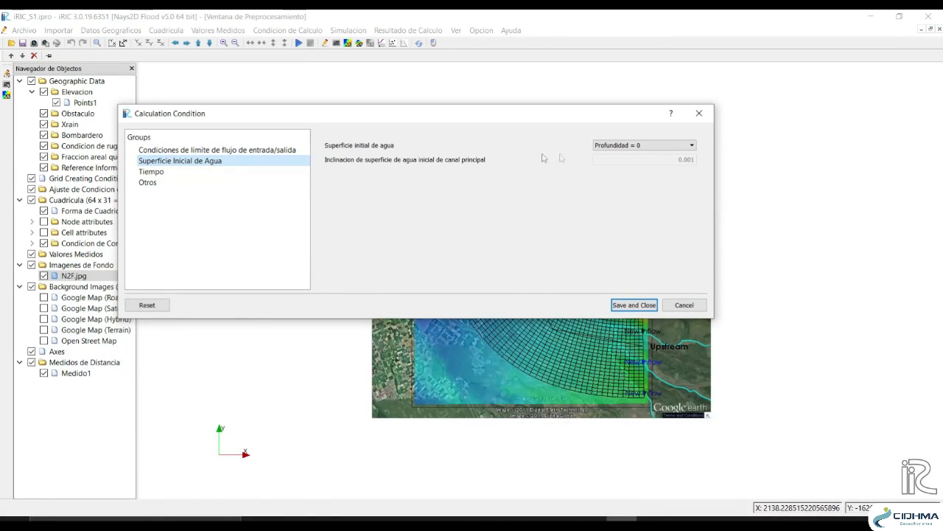
{"action": "left_click", "coordinate": [666, 151]}
{"action": "left_click", "coordinate": [665, 151]}
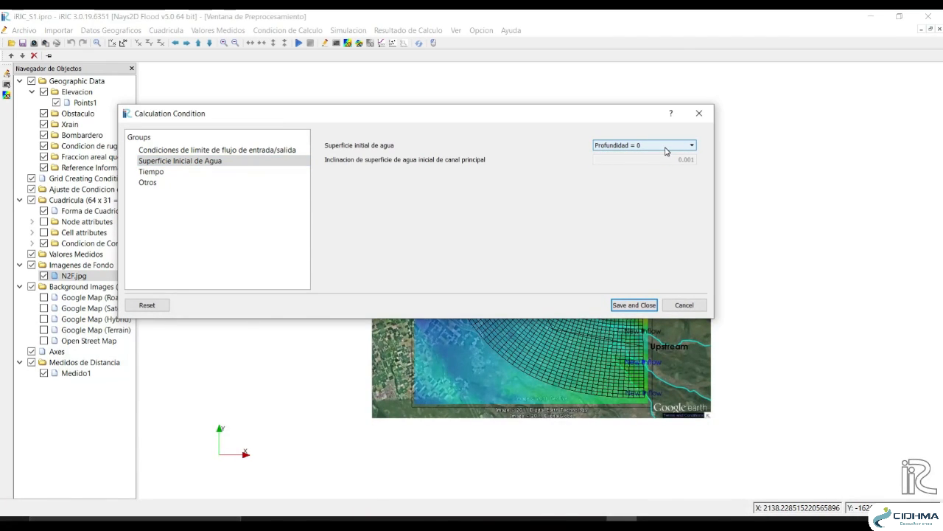
{"action": "left_click_drag", "start_coordinate": [535, 115], "coordinate": [424, 21]}
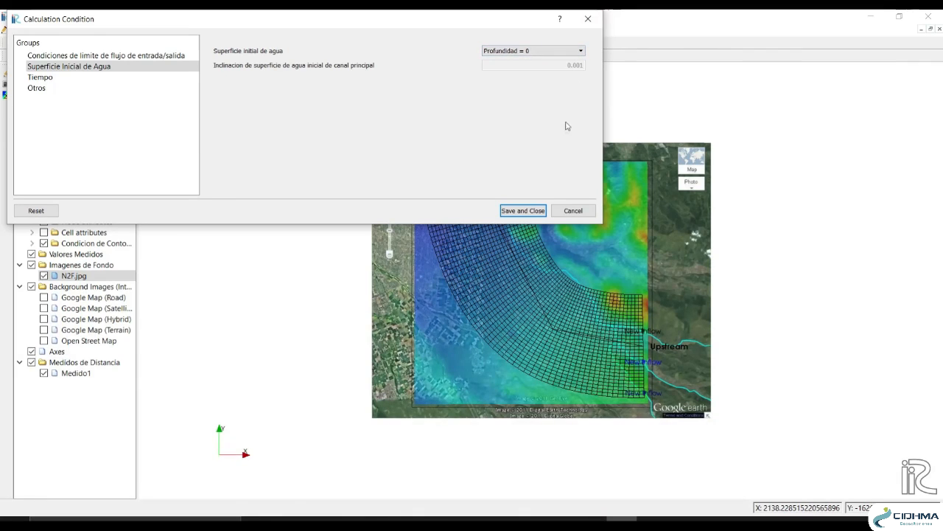
{"action": "left_click", "coordinate": [579, 51]}
{"action": "left_click", "coordinate": [515, 33]}
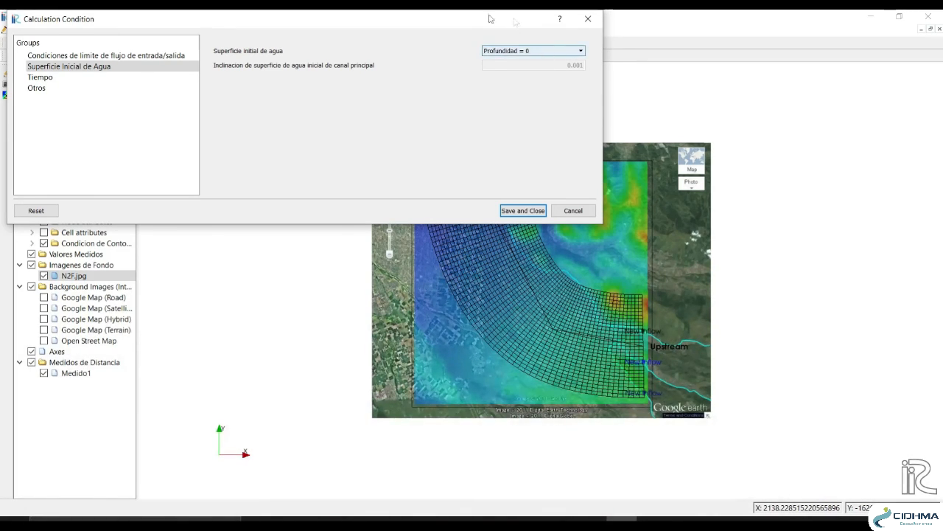
Review the 600-second output interval and set the calculation time step to 0.02 seconds
{"action": "left_click", "coordinate": [75, 76]}
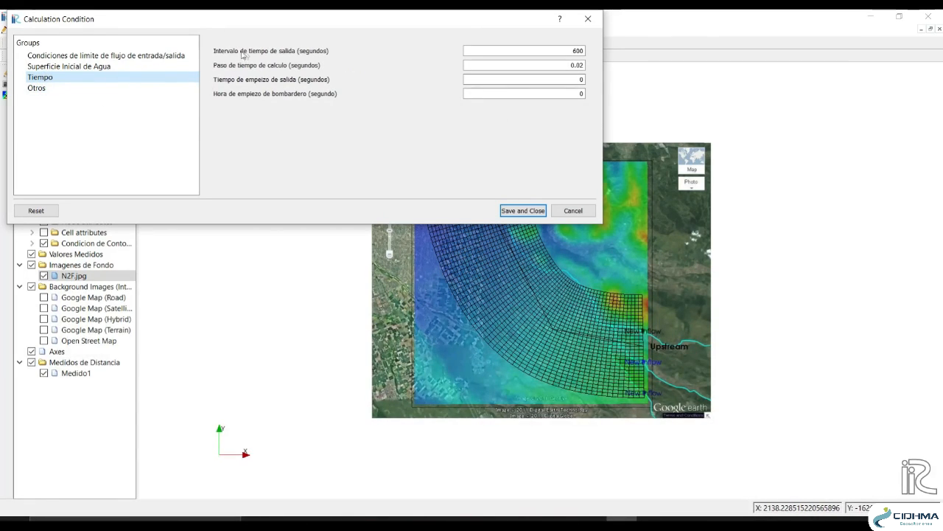
{"action": "double_click", "coordinate": [577, 51]}
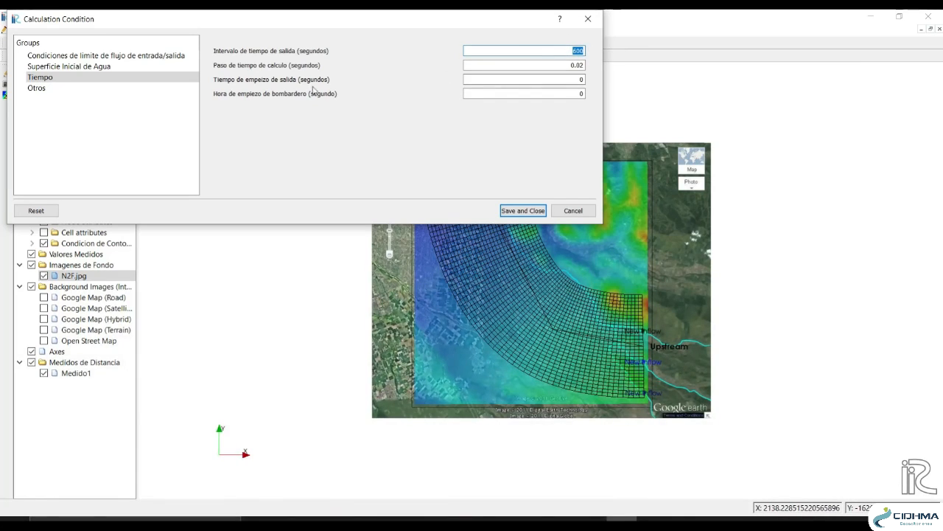
{"action": "left_click", "coordinate": [564, 50]}
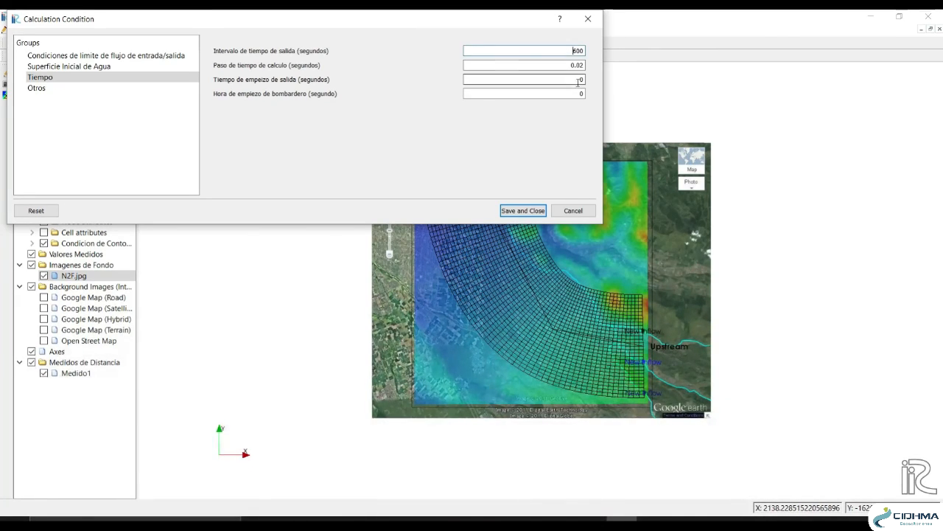
{"action": "left_click", "coordinate": [567, 65]}
{"action": "left_click_drag", "start_coordinate": [589, 65], "coordinate": [362, 78]}
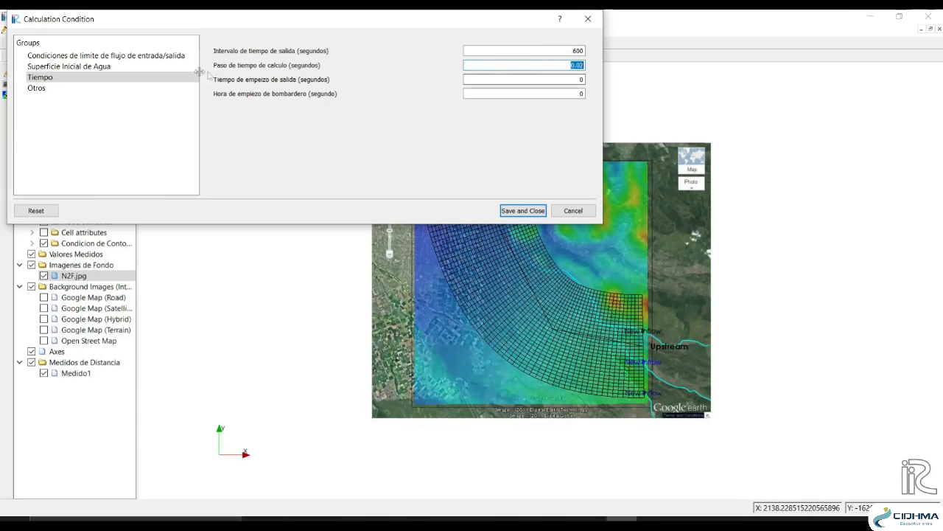
{"action": "left_click", "coordinate": [581, 67]}
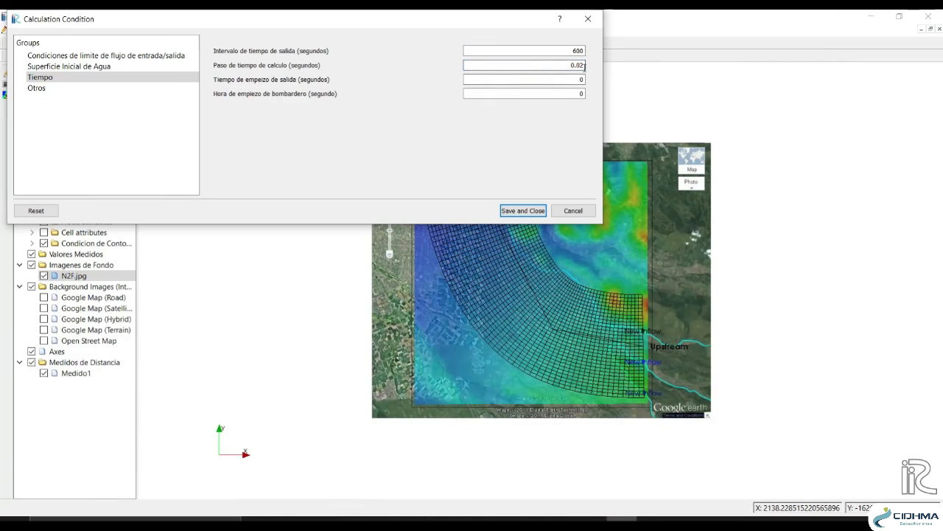
{"action": "double_click", "coordinate": [582, 66]}
{"action": "key", "text": "BackSpace"}
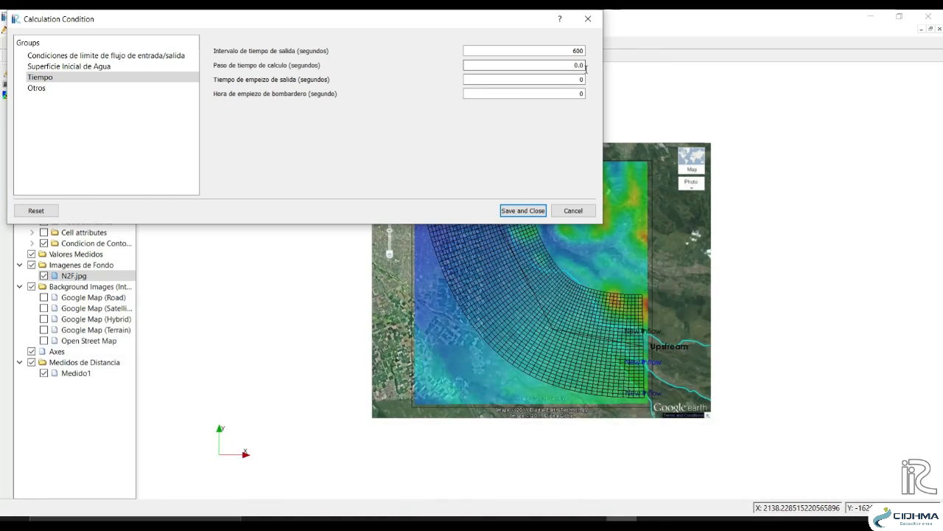
{"action": "type", "text": "2"}
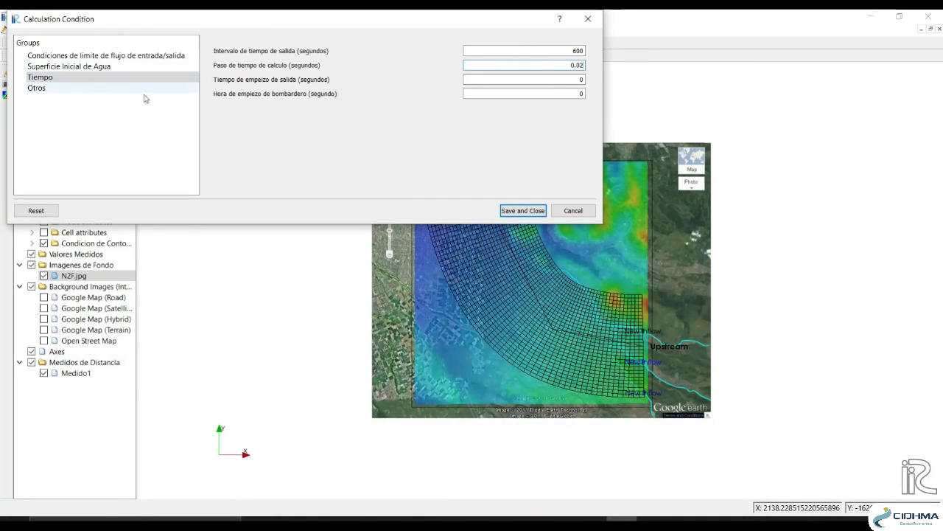
Set the finite-difference method for the advection terms to Metodo CIP and save the calculation conditions
{"action": "left_click", "coordinate": [107, 89]}
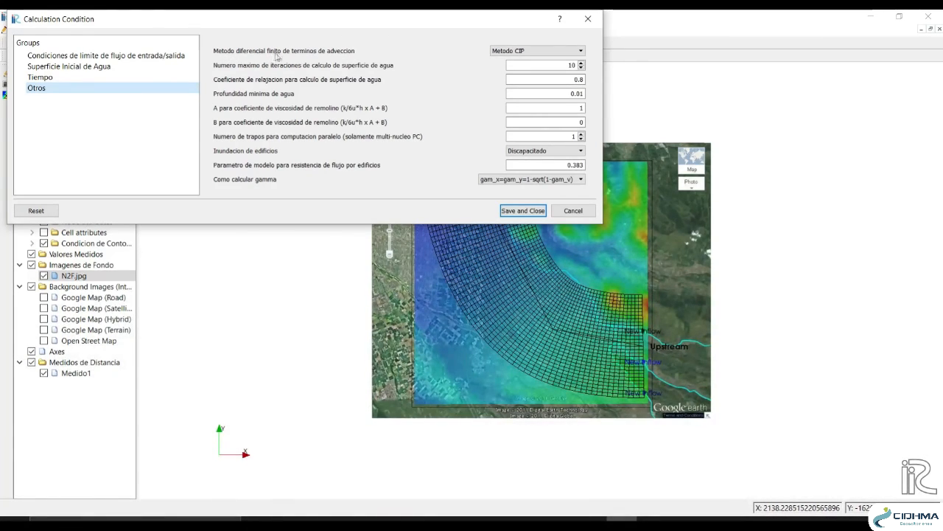
{"action": "left_click", "coordinate": [509, 52]}
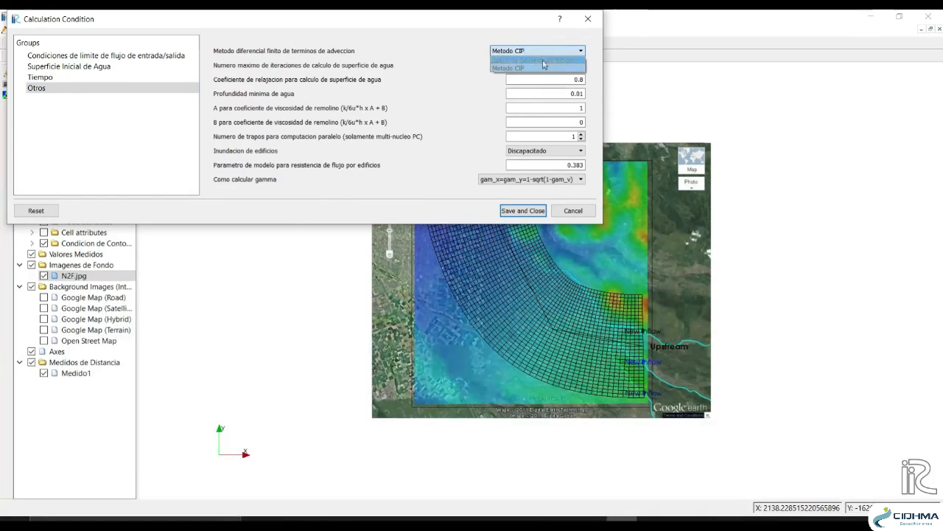
{"action": "left_click", "coordinate": [544, 68]}
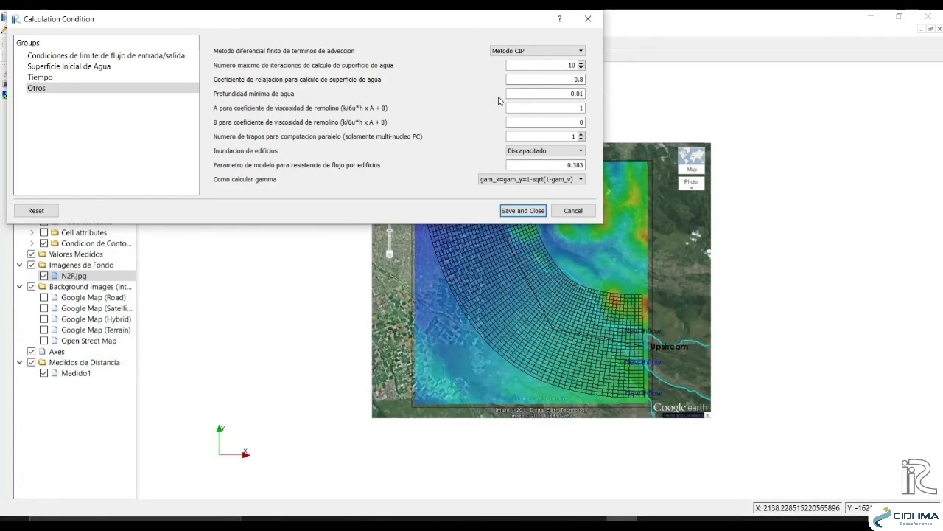
{"action": "left_click", "coordinate": [524, 211]}
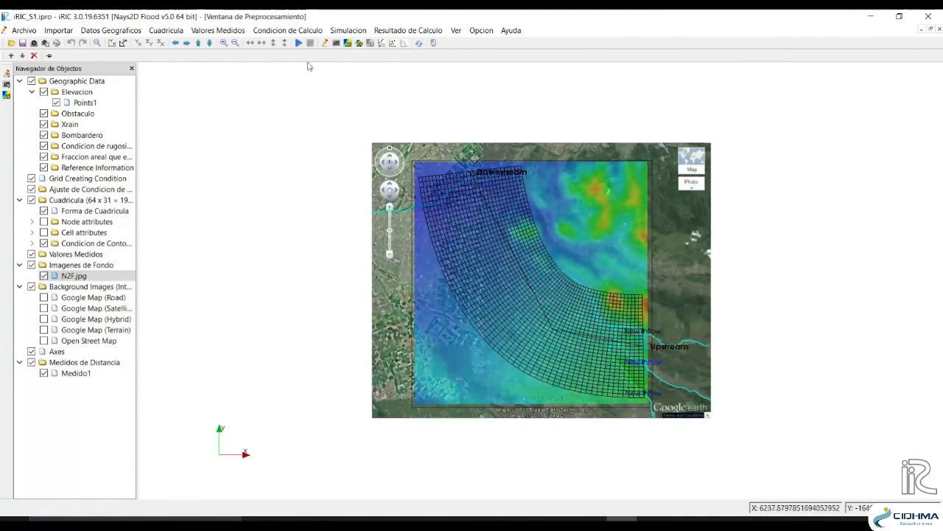
{"action": "left_click", "coordinate": [353, 33]}
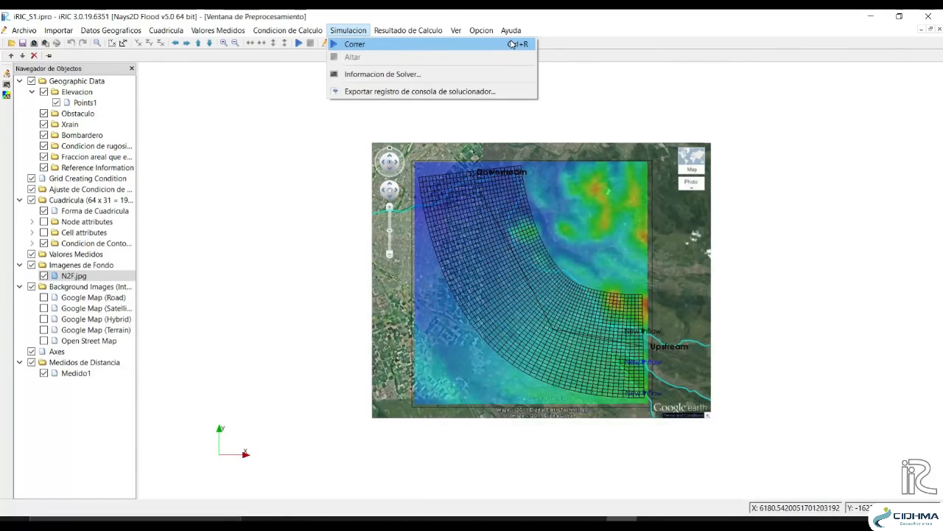
{"action": "left_click", "coordinate": [280, 78]}
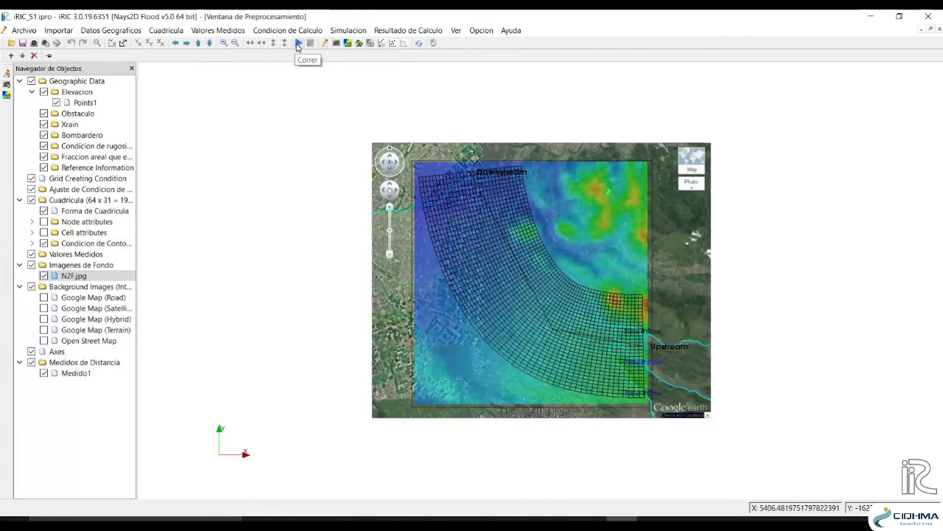
{"action": "left_click", "coordinate": [299, 46]}
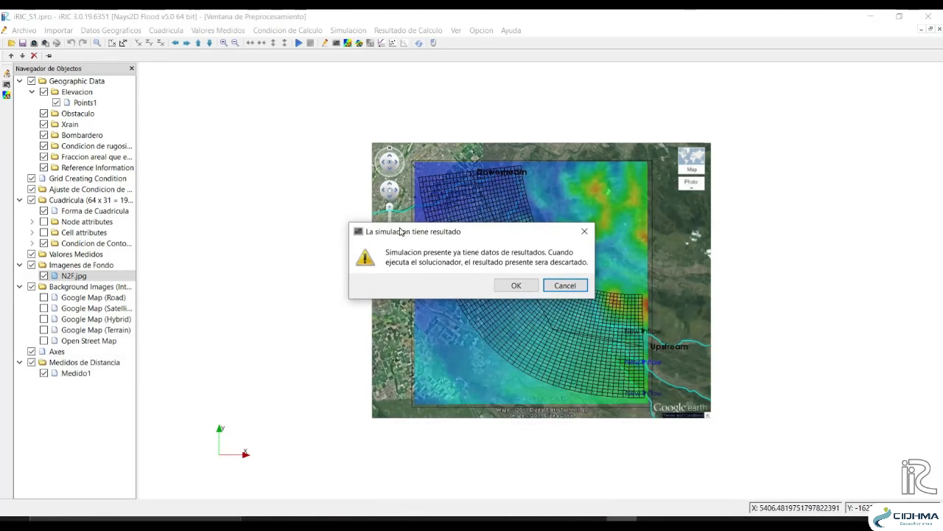
{"action": "left_click", "coordinate": [585, 233]}
Save the project as a new .ipro file named iRIC_S2 in the iRIC folder
{"action": "left_click", "coordinate": [23, 31]}
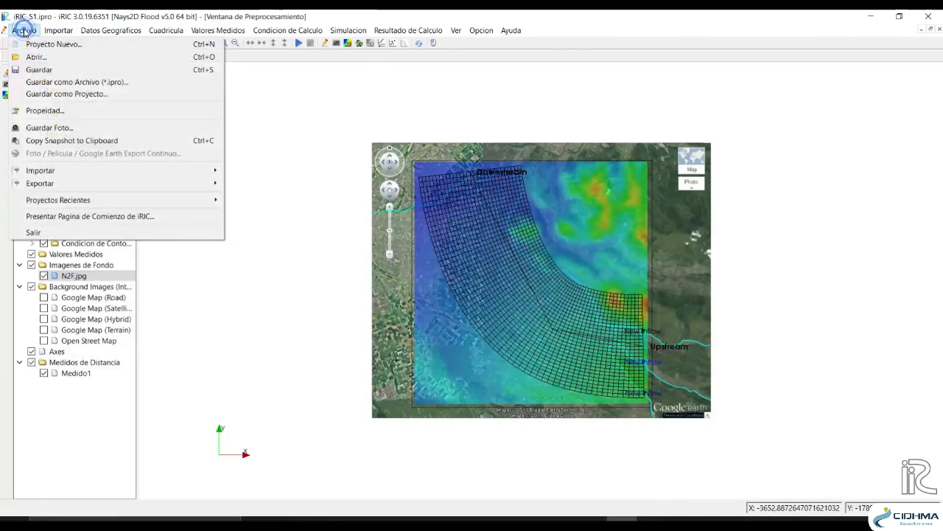
{"action": "left_click", "coordinate": [110, 83]}
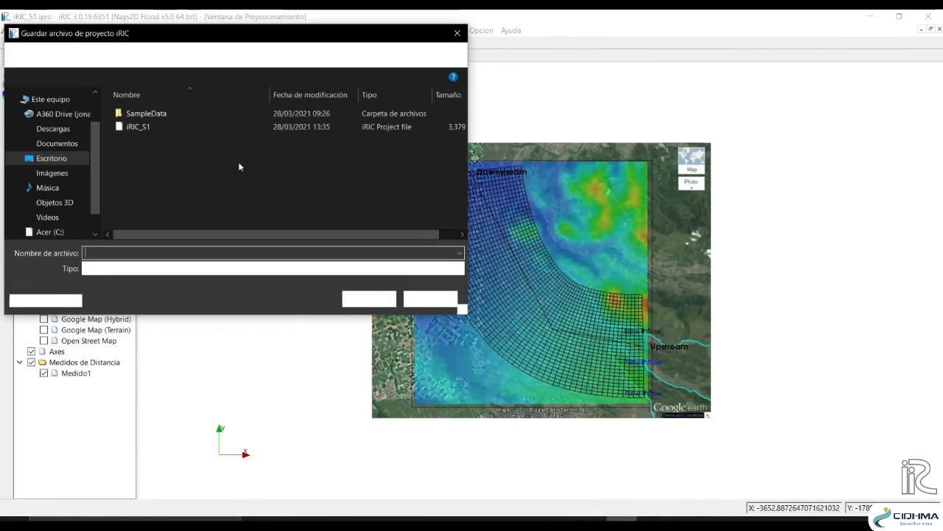
{"action": "left_click", "coordinate": [168, 252]}
{"action": "type", "text": "i"}
{"action": "key", "text": "Caps_Lock"}
{"action": "type", "text": "RIC"}
{"action": "key", "text": "Caps_Lock"}
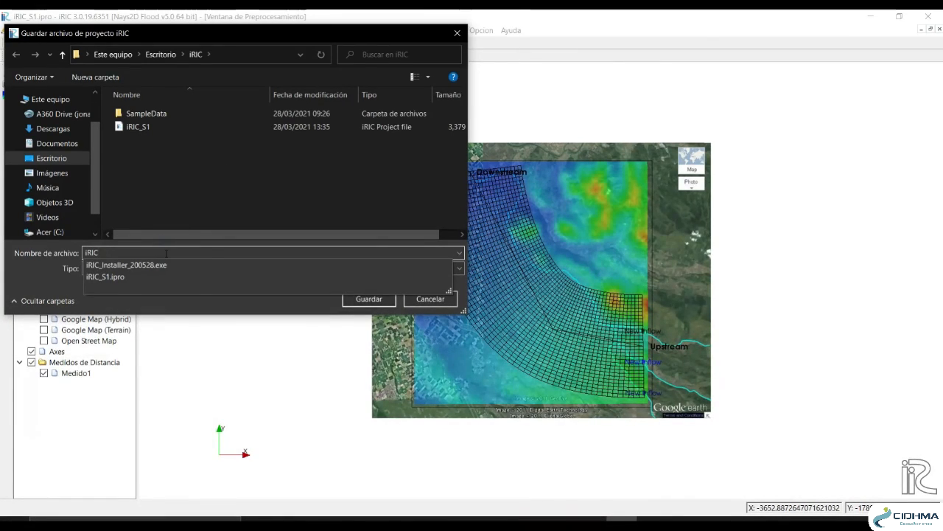
{"action": "type", "text": "_S2"}
{"action": "left_click", "coordinate": [372, 298]}
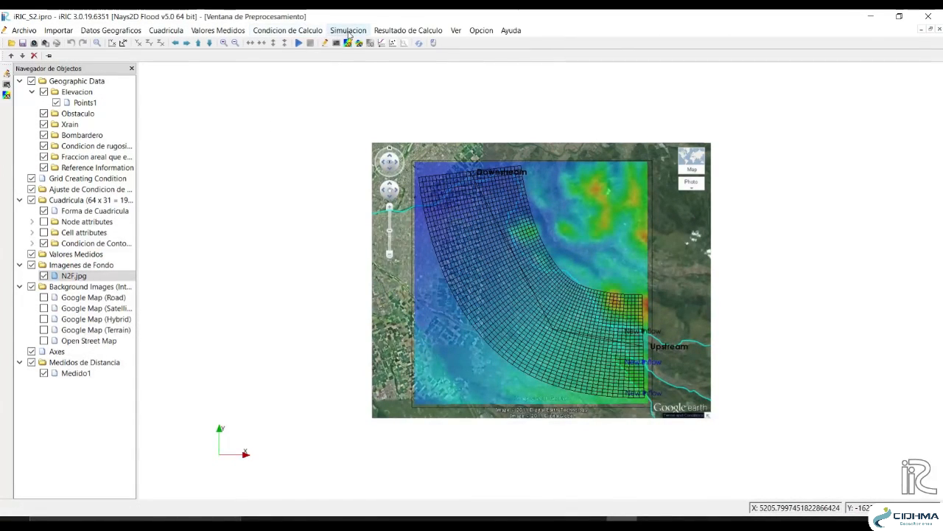
Run the Nays2D Flood solver, discarding the existing results and saving the project before it starts
{"action": "left_click", "coordinate": [298, 43]}
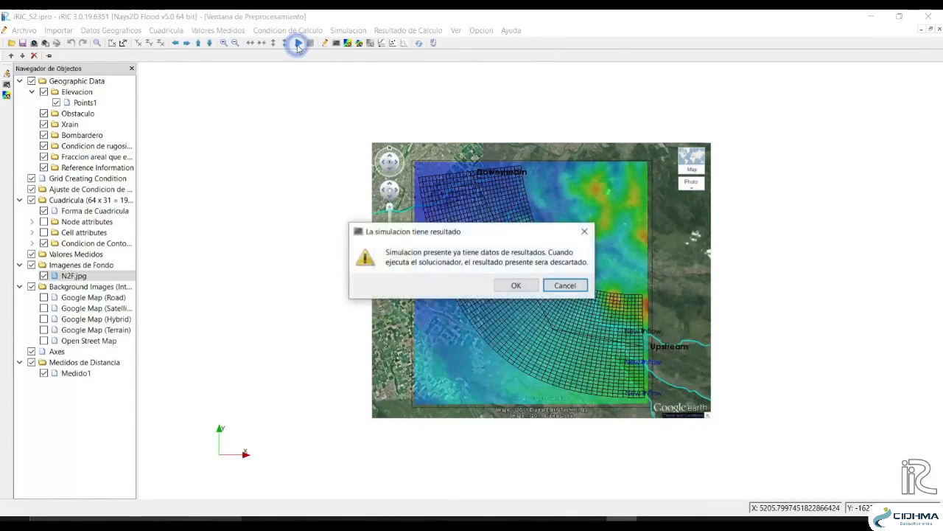
{"action": "left_click", "coordinate": [516, 285]}
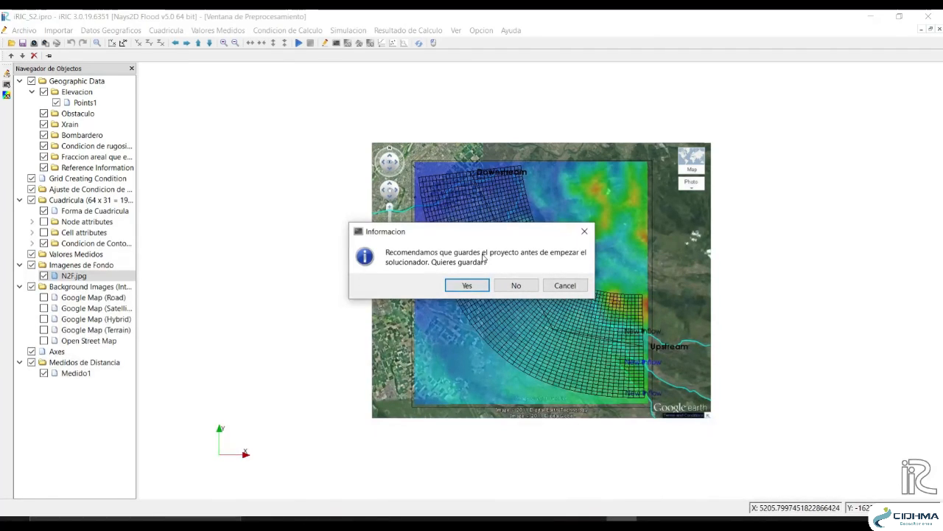
{"action": "left_click", "coordinate": [471, 286]}
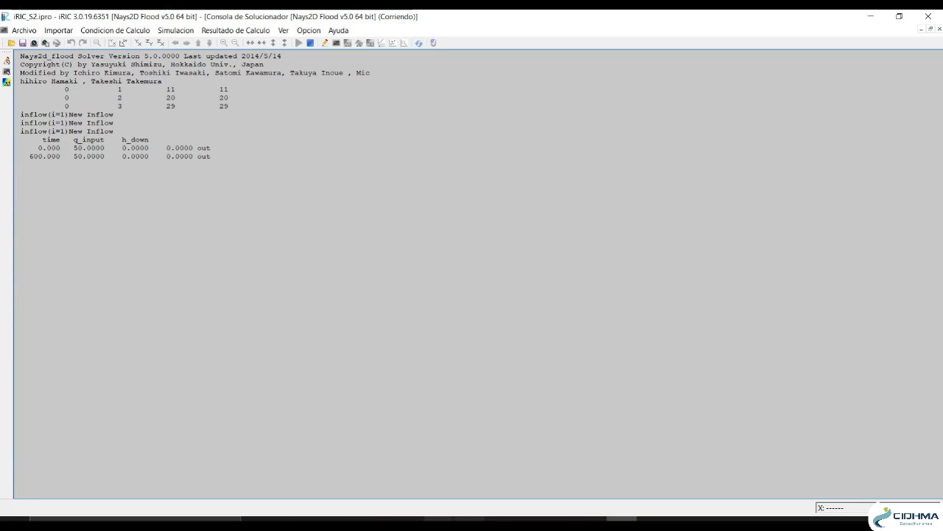
Switch to Excel and examine the last time and discharge rows of the qt1 and qt2 tables
{"action": "left_click", "coordinate": [439, 520]}
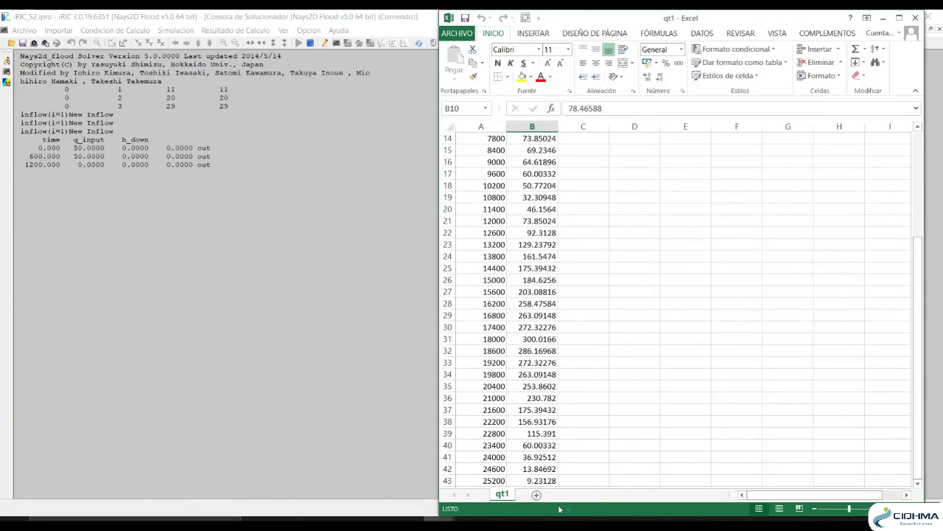
{"action": "left_click", "coordinate": [489, 481]}
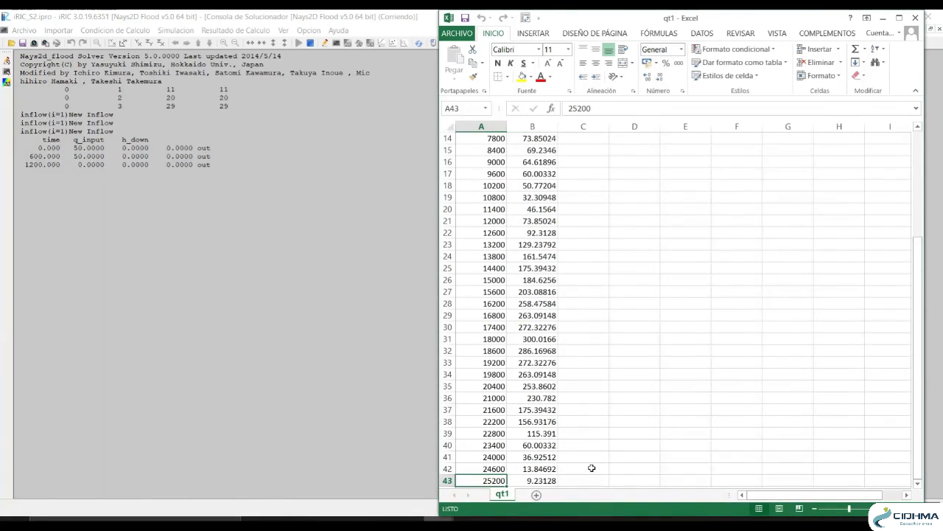
{"action": "mouse_move", "coordinate": [439, 518]}
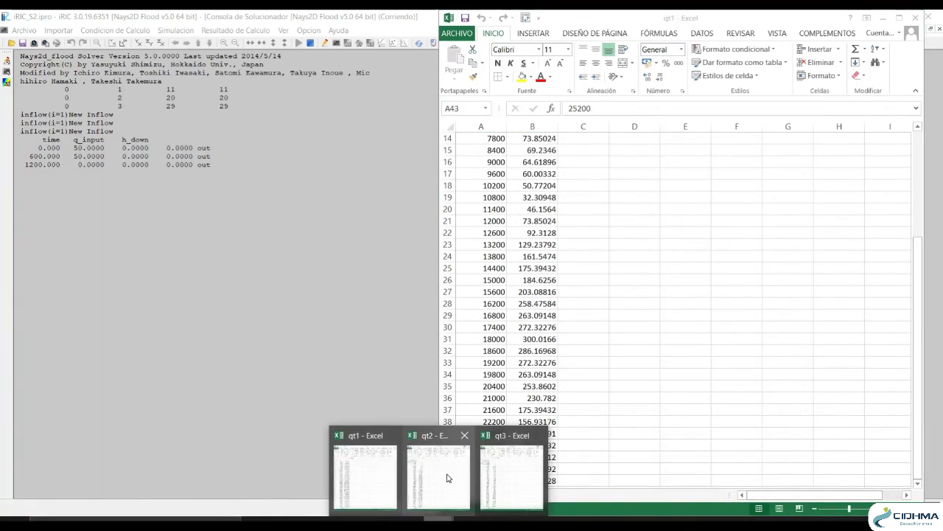
{"action": "left_click", "coordinate": [448, 477]}
{"action": "left_click_drag", "start_coordinate": [278, 19], "coordinate": [678, 20]}
{"action": "scroll", "coordinate": [882, 243], "scroll_direction": "down", "scroll_amount": 4}
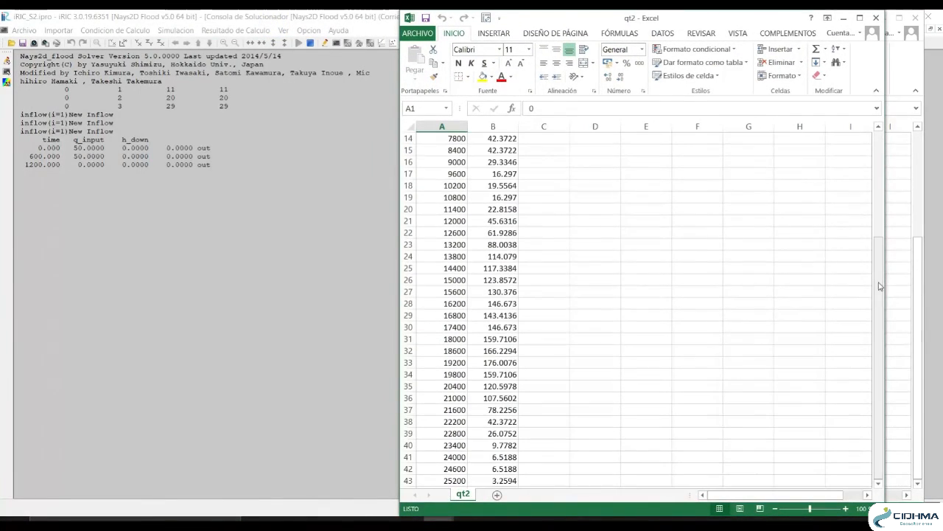
{"action": "left_click", "coordinate": [844, 18]}
Examine the last rows of the qt3 discharge table, then return to the solver console in iRIC
{"action": "mouse_move", "coordinate": [438, 518]}
{"action": "left_click", "coordinate": [512, 461]}
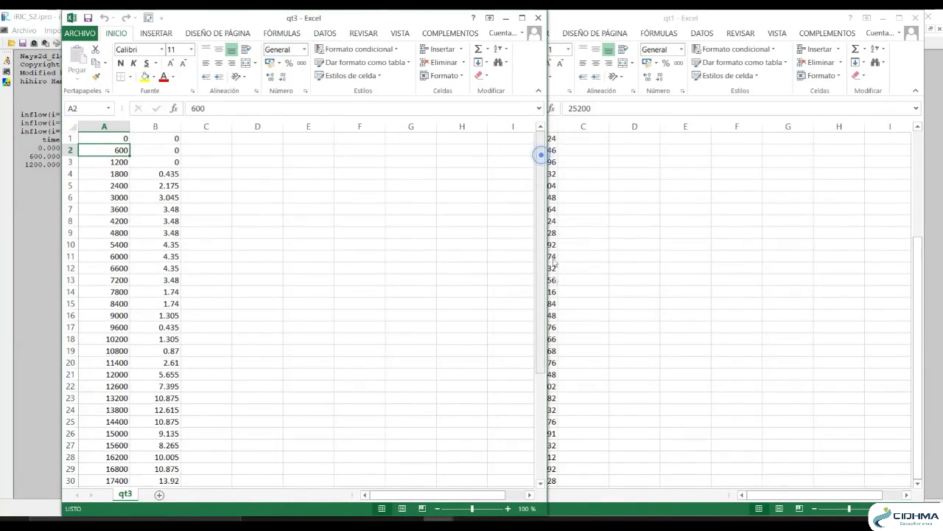
{"action": "left_click_drag", "start_coordinate": [539, 153], "coordinate": [180, 445]}
{"action": "left_click", "coordinate": [505, 18]}
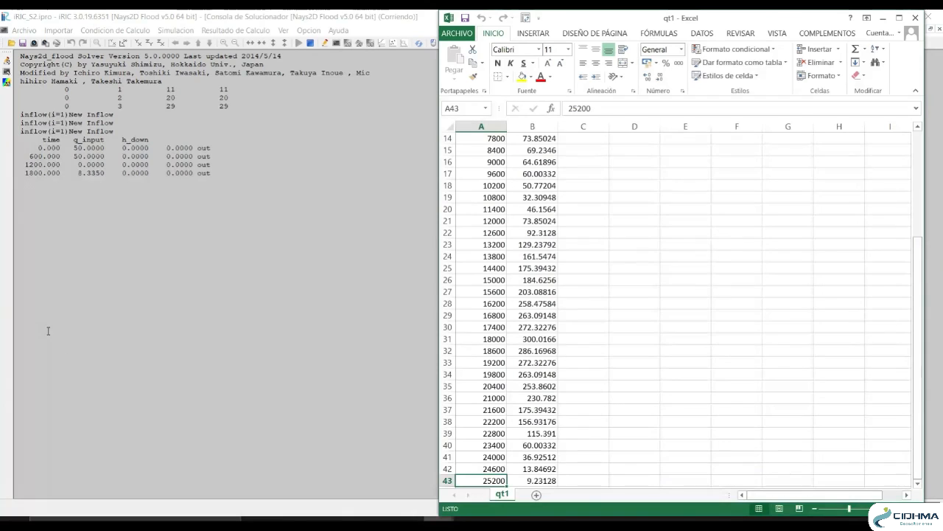
{"action": "left_click", "coordinate": [883, 18]}
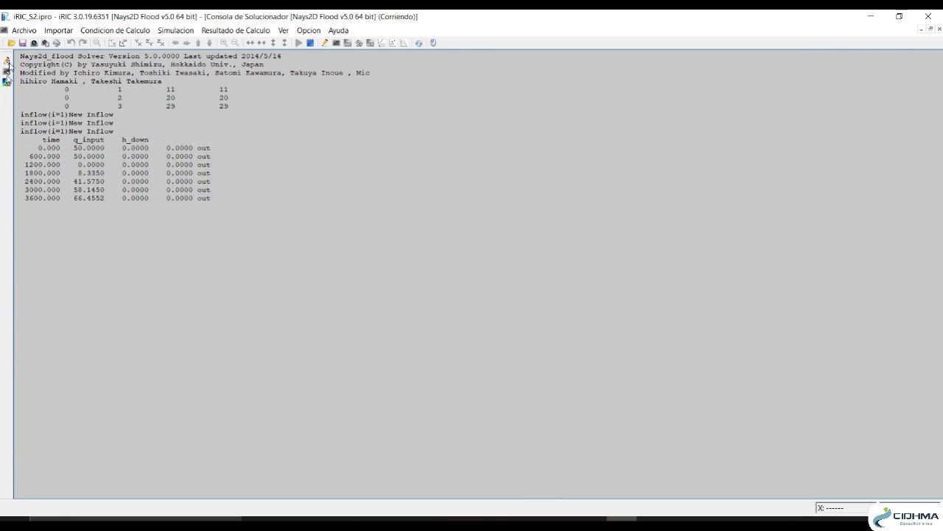
Try to open another project while the solver is running
{"action": "left_click", "coordinate": [22, 31]}
{"action": "left_click", "coordinate": [33, 59]}
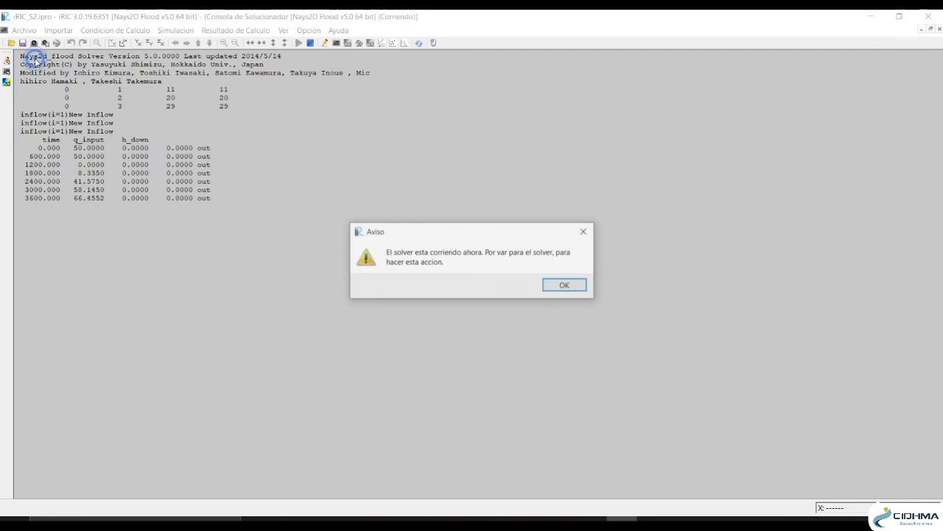
{"action": "left_click", "coordinate": [580, 288]}
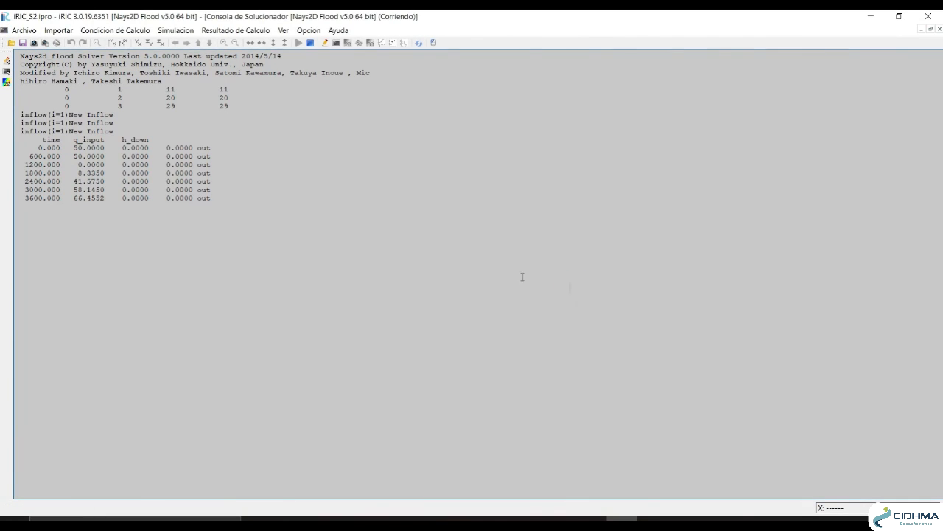
Close the solver console and check the 2D post-processing window of the running simulation
{"action": "left_click", "coordinate": [939, 29]}
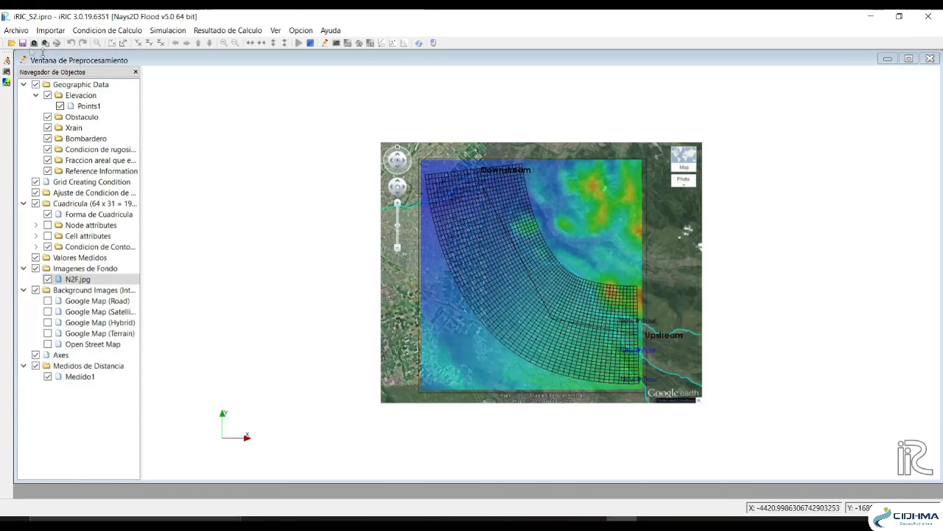
{"action": "left_click", "coordinate": [14, 30]}
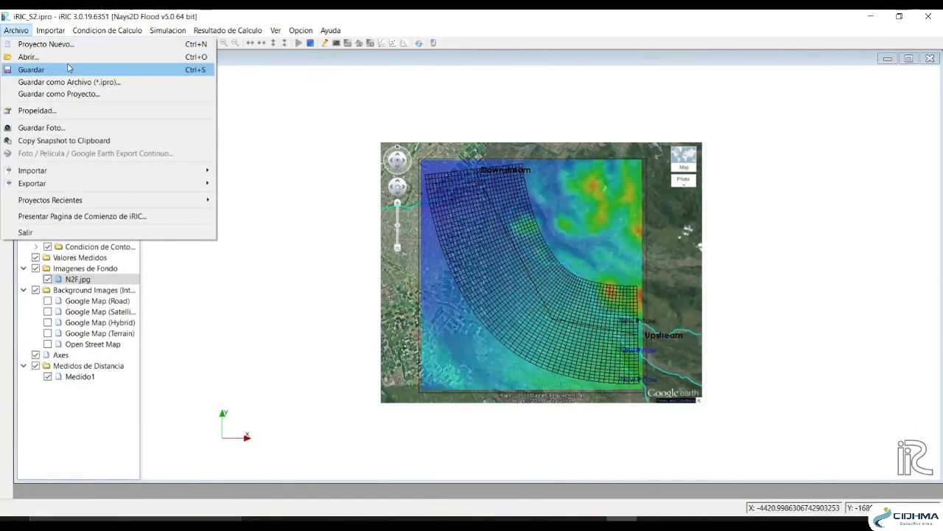
{"action": "left_click", "coordinate": [105, 19]}
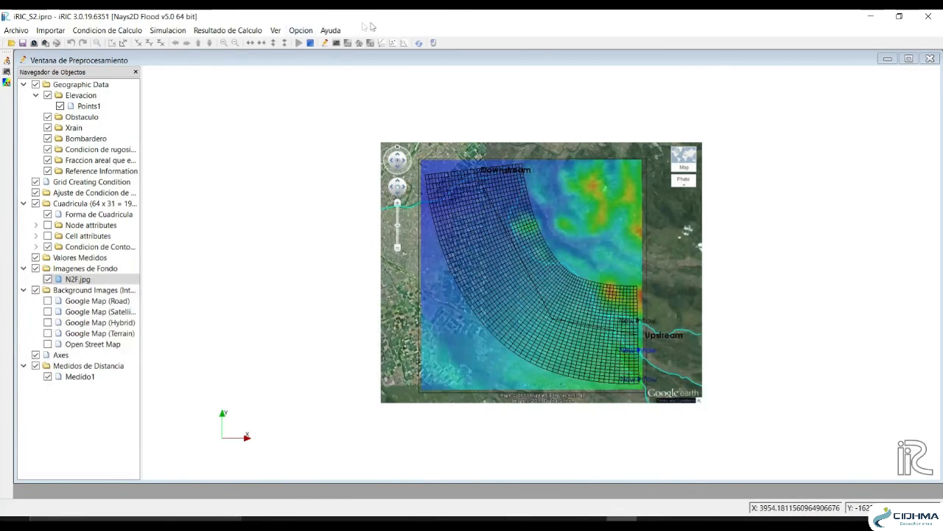
{"action": "left_click", "coordinate": [7, 83]}
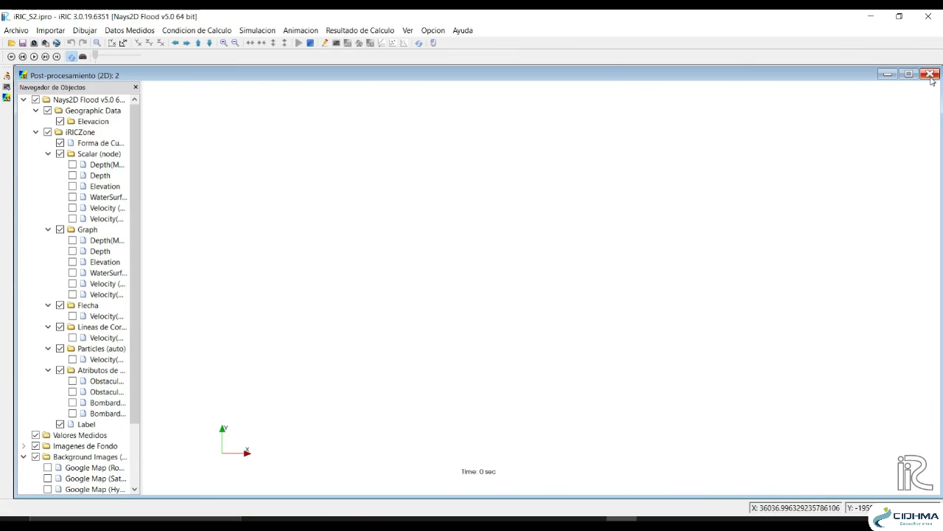
{"action": "left_click", "coordinate": [7, 75]}
Try again to open another project from the preprocessing window
{"action": "left_click", "coordinate": [9, 29]}
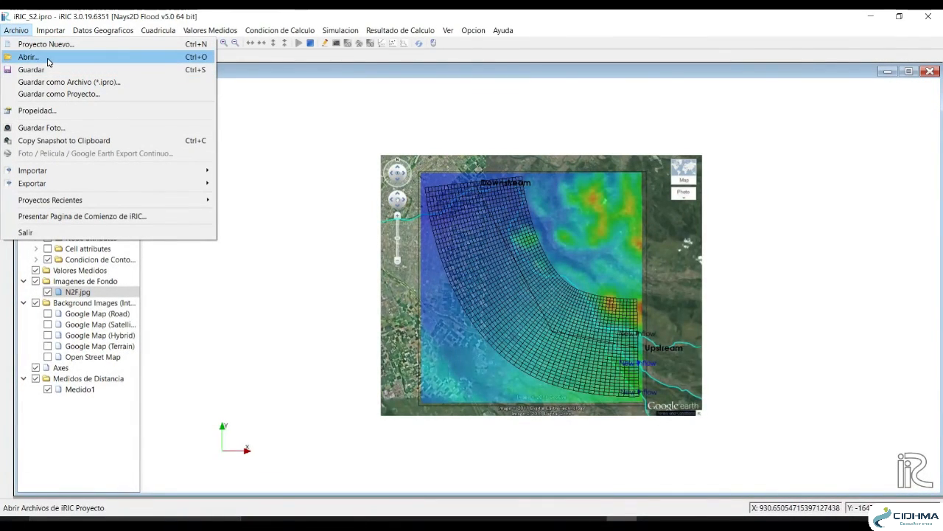
{"action": "left_click", "coordinate": [29, 57]}
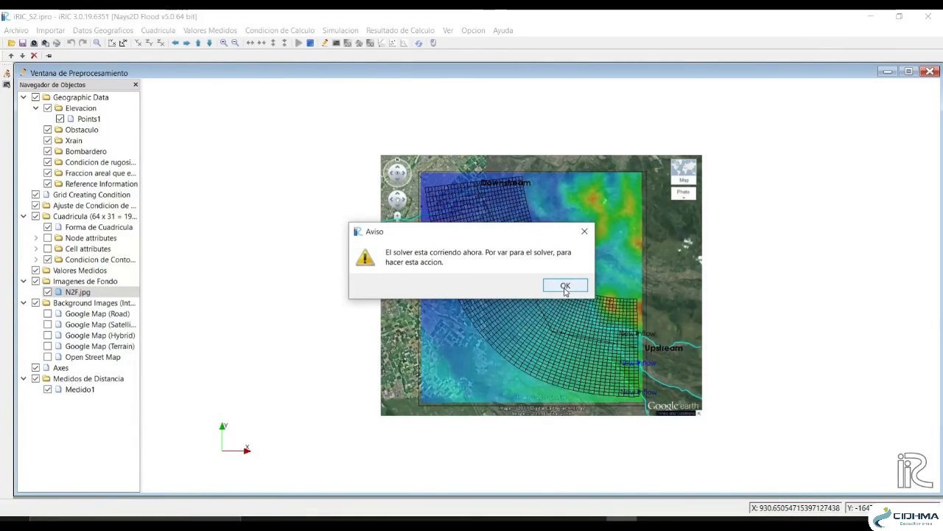
{"action": "left_click", "coordinate": [565, 287]}
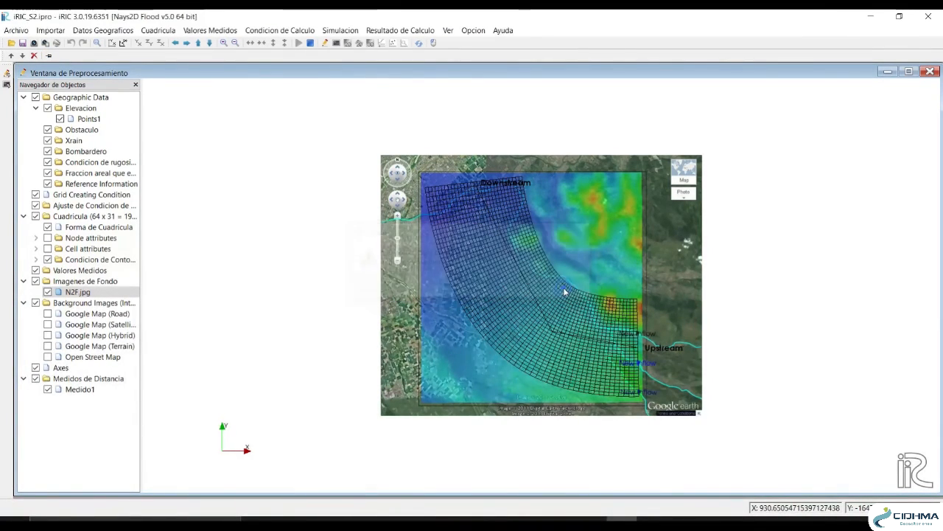
Stop the running solver and close the solver console
{"action": "left_click", "coordinate": [310, 42]}
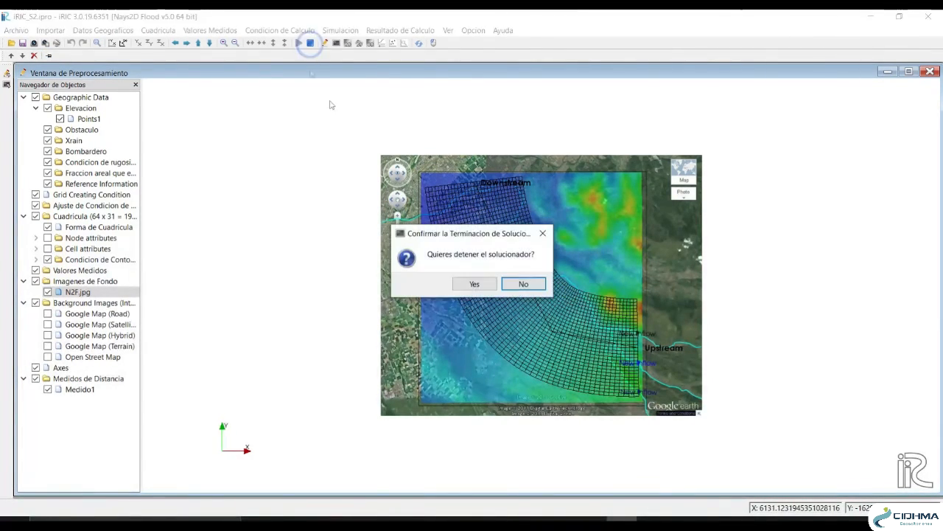
{"action": "left_click", "coordinate": [489, 286]}
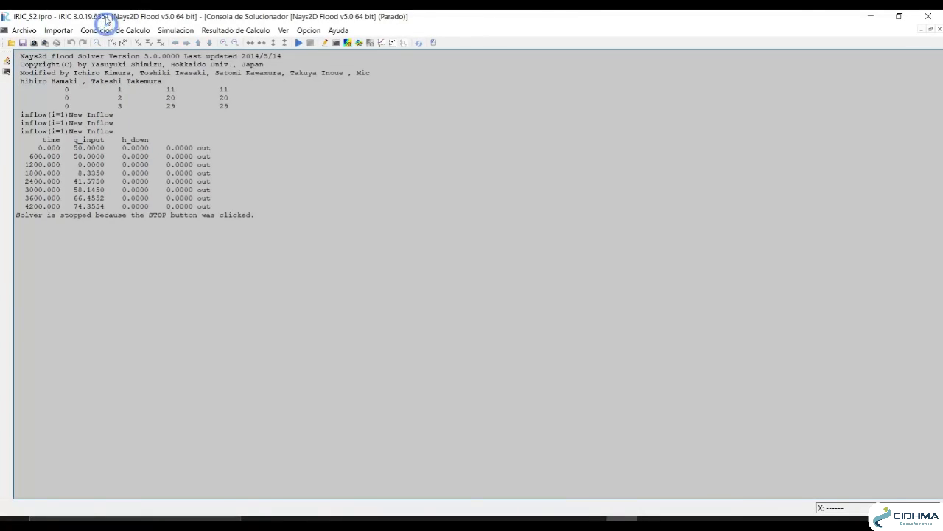
{"action": "left_click", "coordinate": [939, 29]}
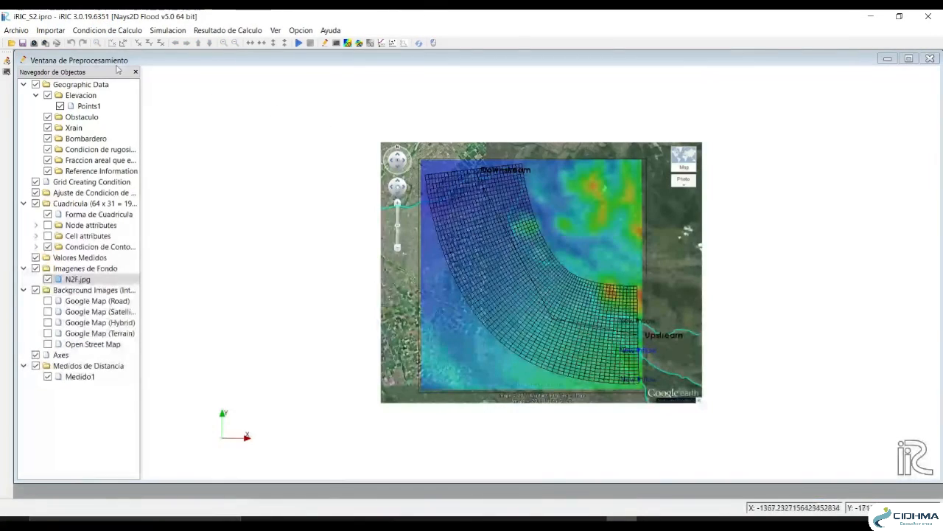
Open the iRIC_S1 project without saving the changes to the current project
{"action": "left_click", "coordinate": [16, 30]}
{"action": "left_click", "coordinate": [37, 57]}
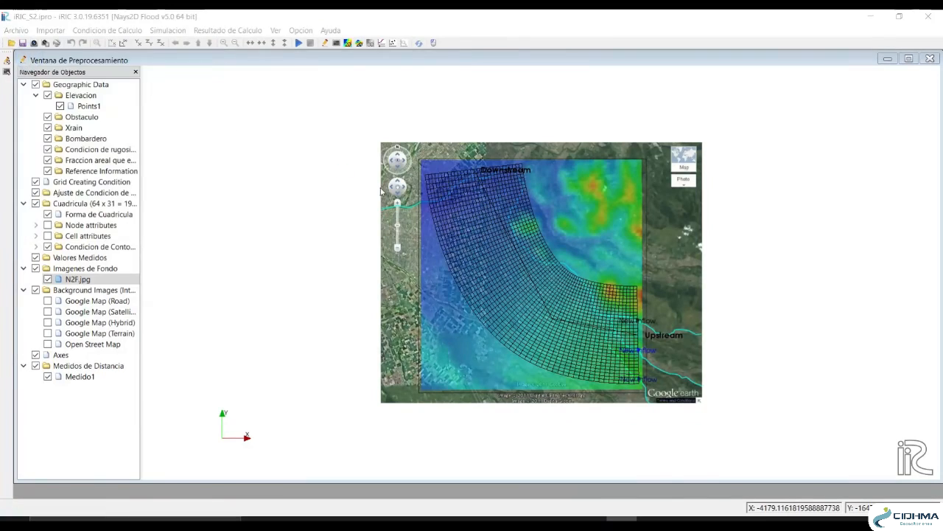
{"action": "left_click", "coordinate": [164, 127]}
{"action": "left_click", "coordinate": [375, 302]}
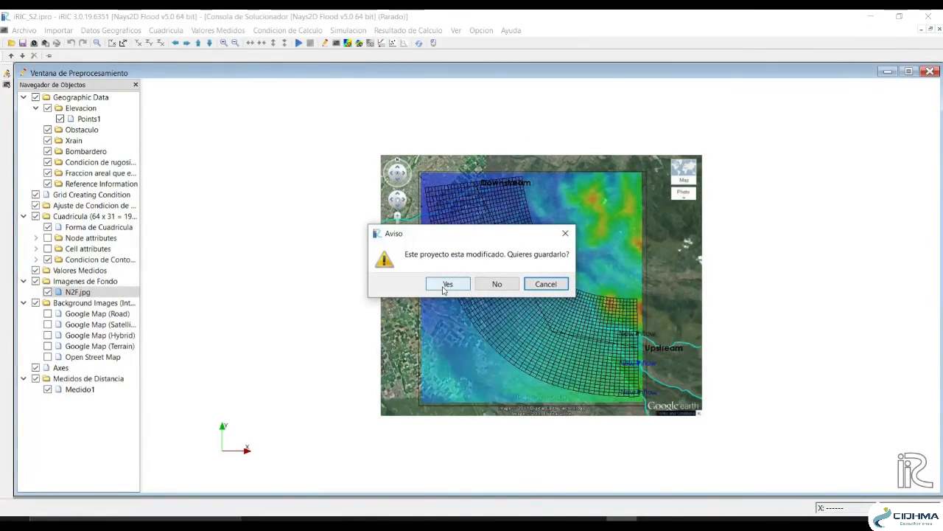
{"action": "left_click", "coordinate": [493, 285]}
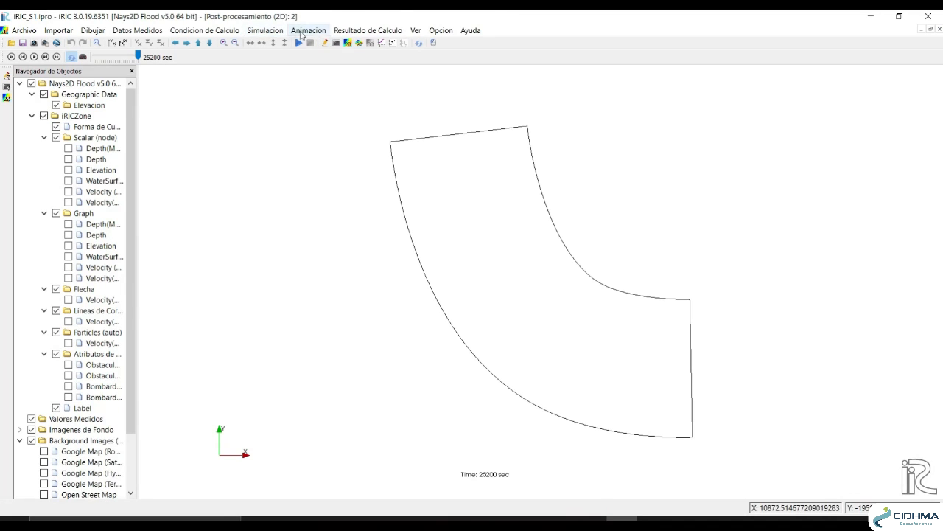
View the preprocessing window of iRIC_S1 and return to its 2D post-processing results
{"action": "left_click", "coordinate": [345, 30]}
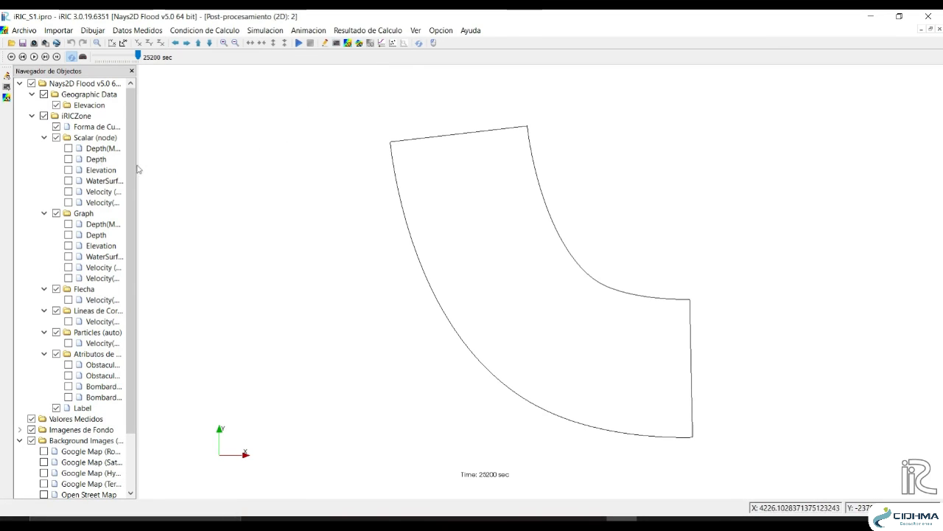
{"action": "left_click", "coordinate": [7, 76]}
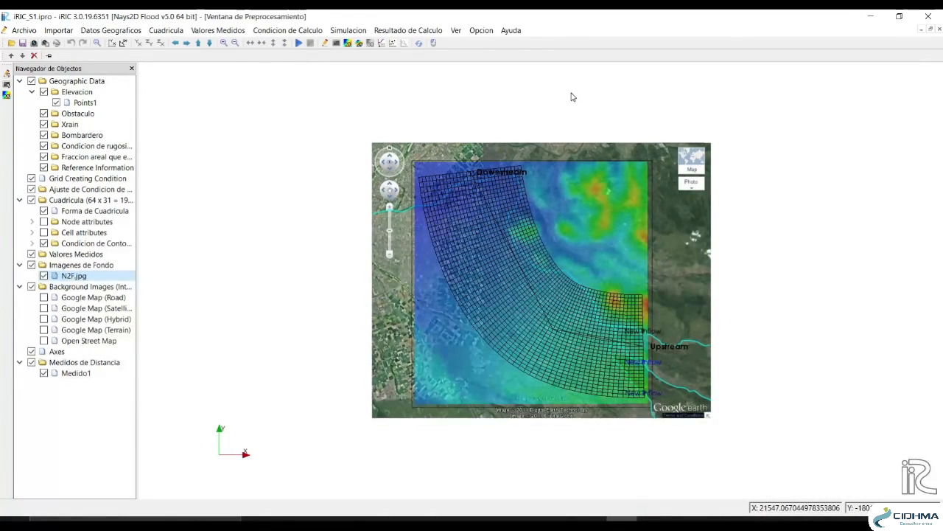
{"action": "left_click", "coordinate": [6, 97]}
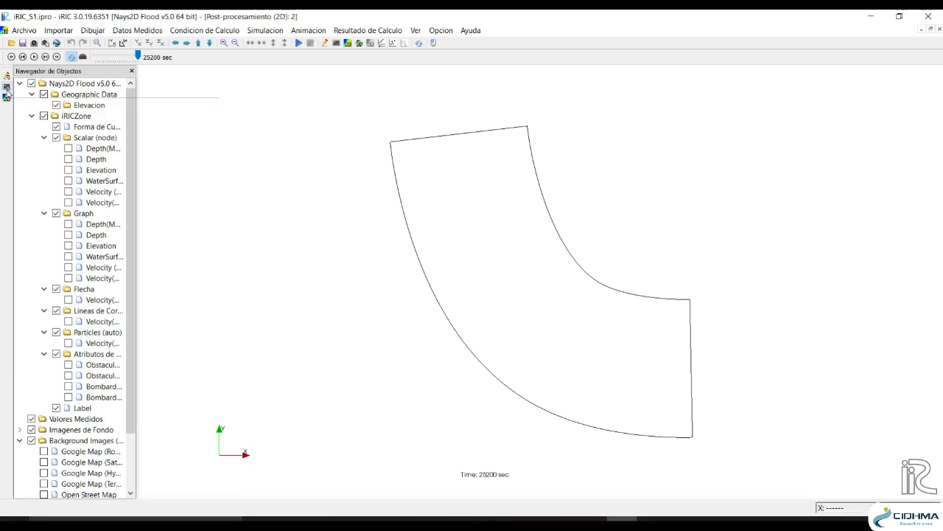
Widen the object browser and show the N2F.jpg background image behind the grid outline
{"action": "left_click_drag", "start_coordinate": [137, 211], "coordinate": [227, 215]}
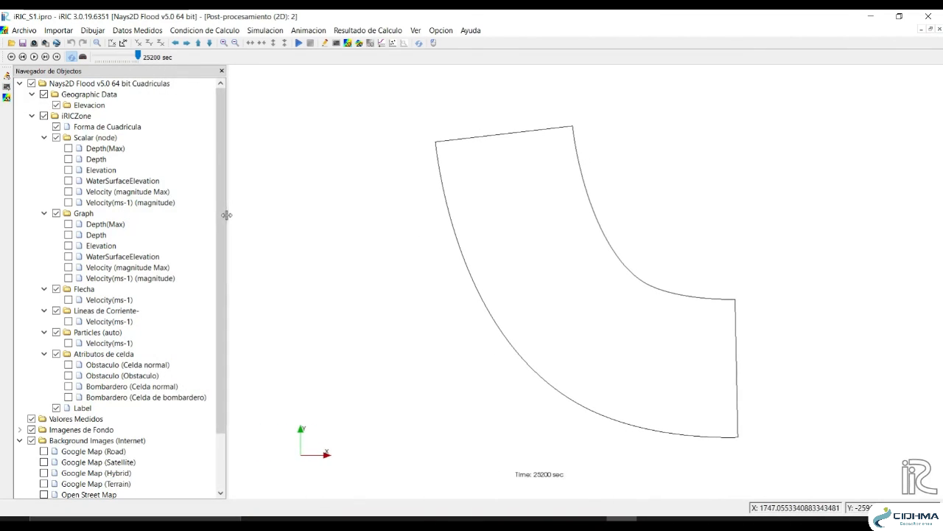
{"action": "left_click", "coordinate": [221, 160]}
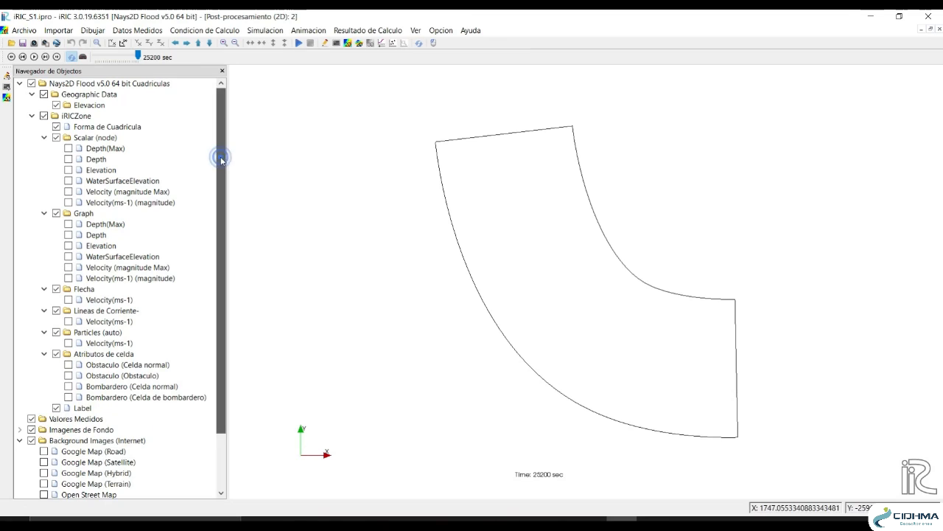
{"action": "left_click_drag", "start_coordinate": [221, 162], "coordinate": [227, 197]}
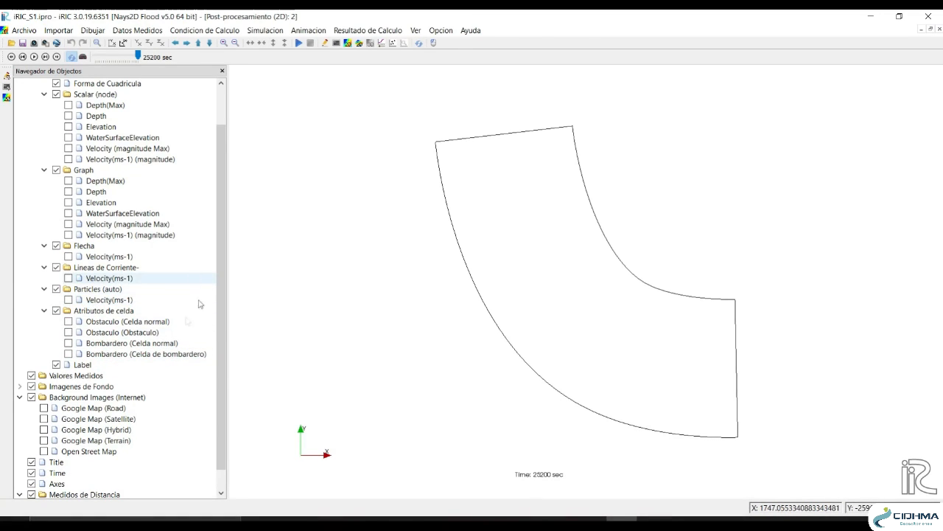
{"action": "left_click", "coordinate": [20, 386]}
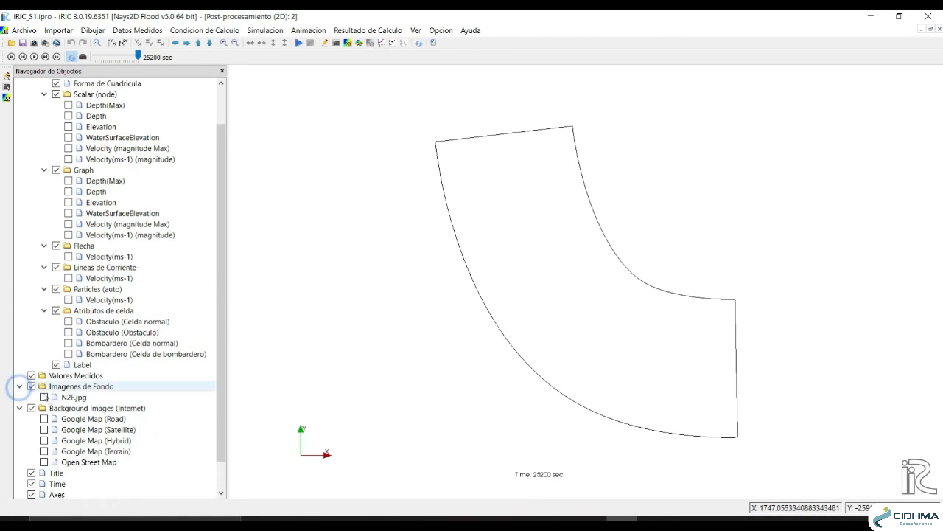
{"action": "left_click", "coordinate": [44, 397]}
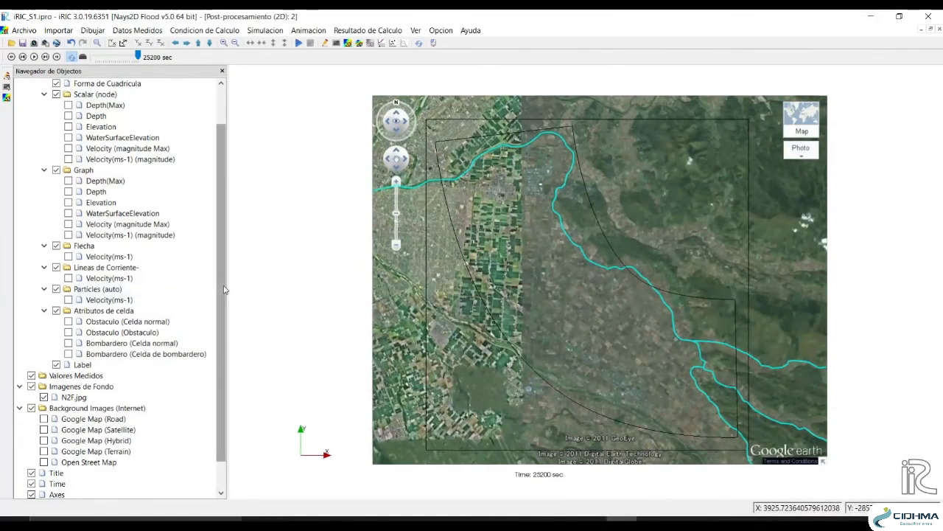
Show the nodal Depth(Max) scalar and animate it from 0 sec with a 0.02-second animation interval
{"action": "scroll", "coordinate": [204, 236], "scroll_direction": "up", "scroll_amount": 2}
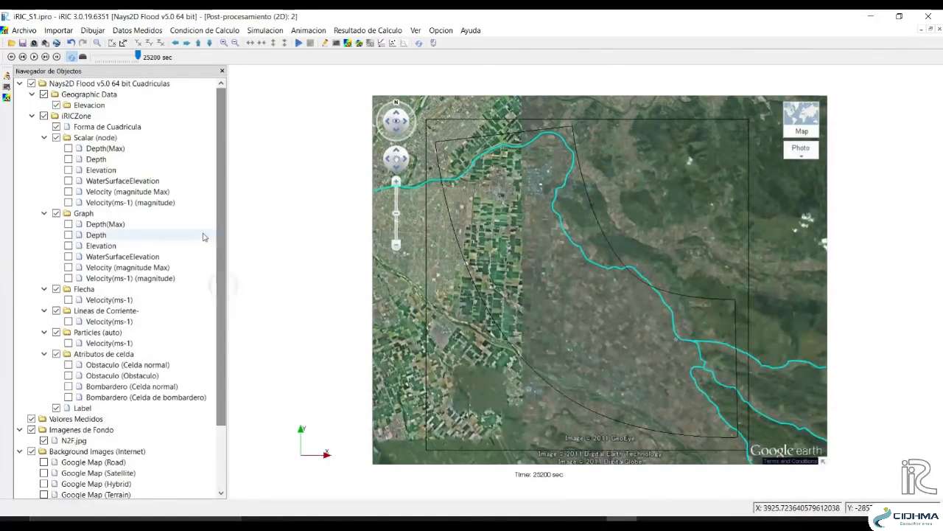
{"action": "left_click", "coordinate": [68, 150]}
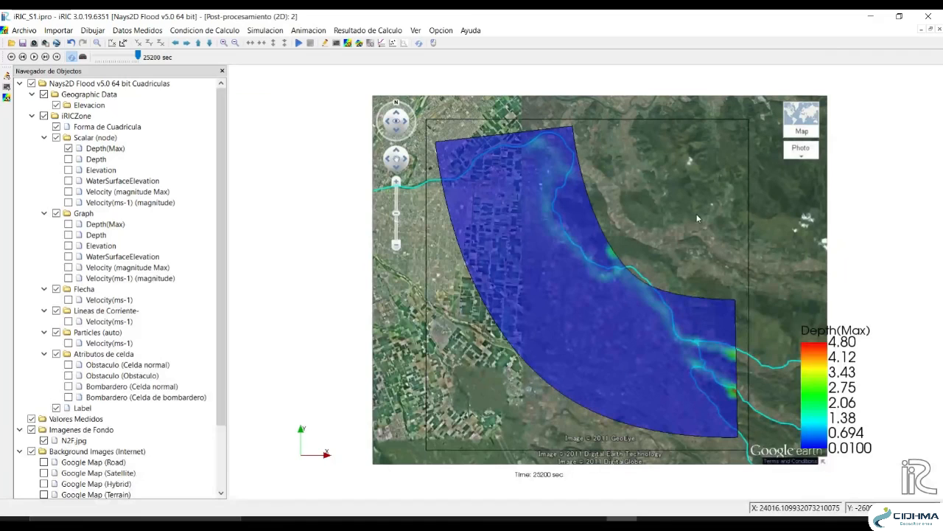
{"action": "left_click_drag", "start_coordinate": [105, 58], "coordinate": [92, 58]}
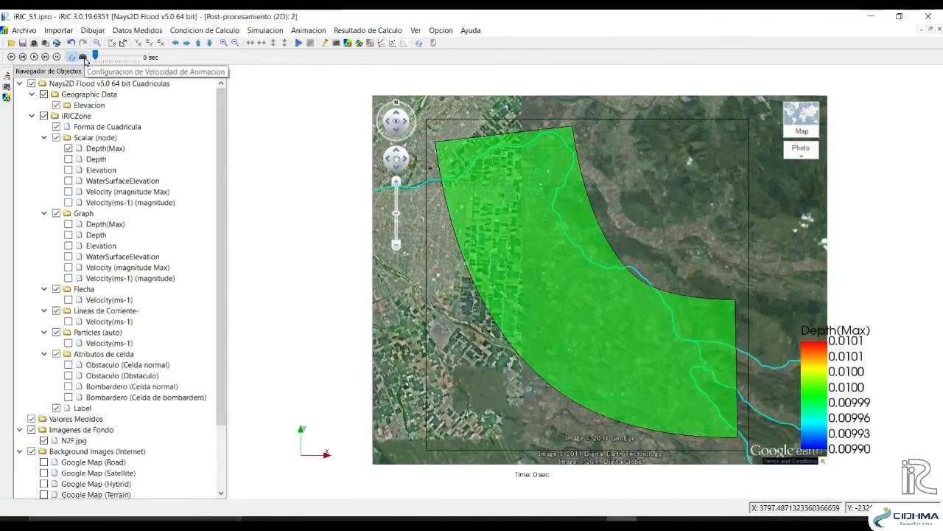
{"action": "left_click", "coordinate": [83, 57]}
{"action": "double_click", "coordinate": [525, 260]}
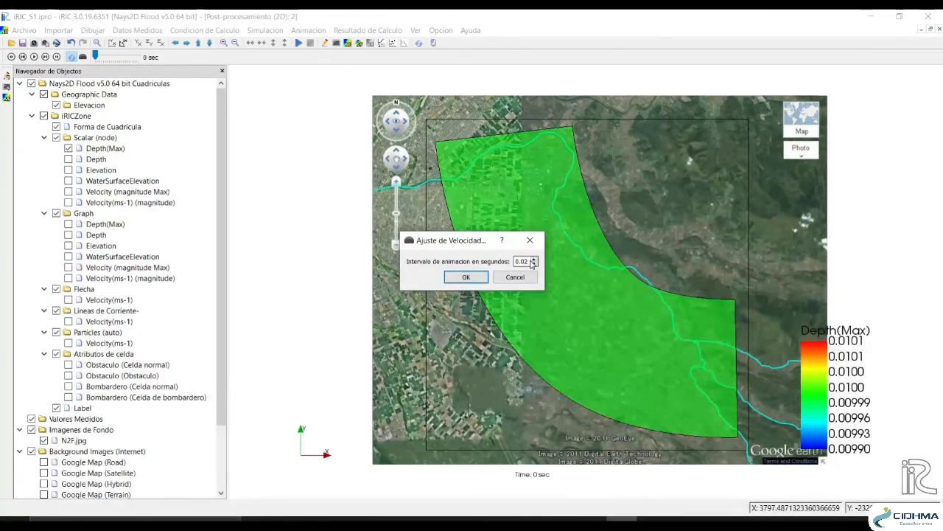
{"action": "left_click", "coordinate": [466, 277]}
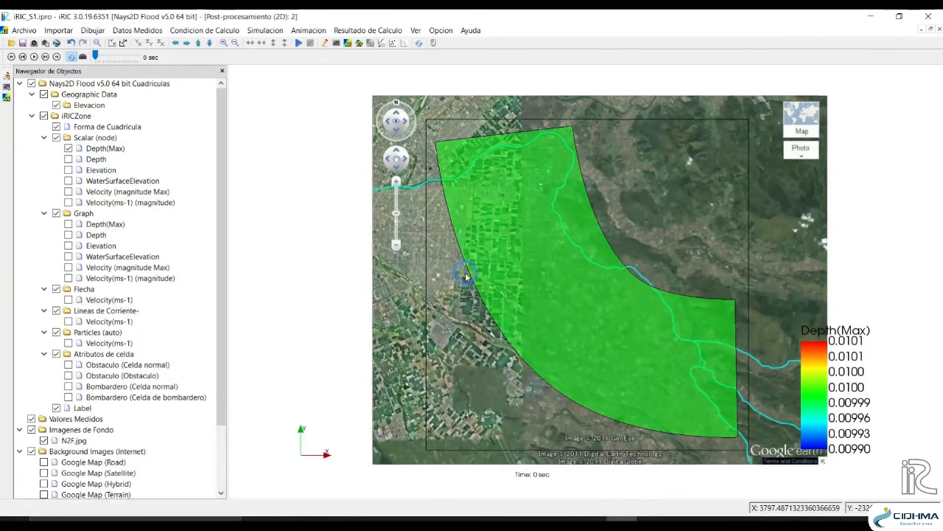
{"action": "left_click", "coordinate": [34, 58]}
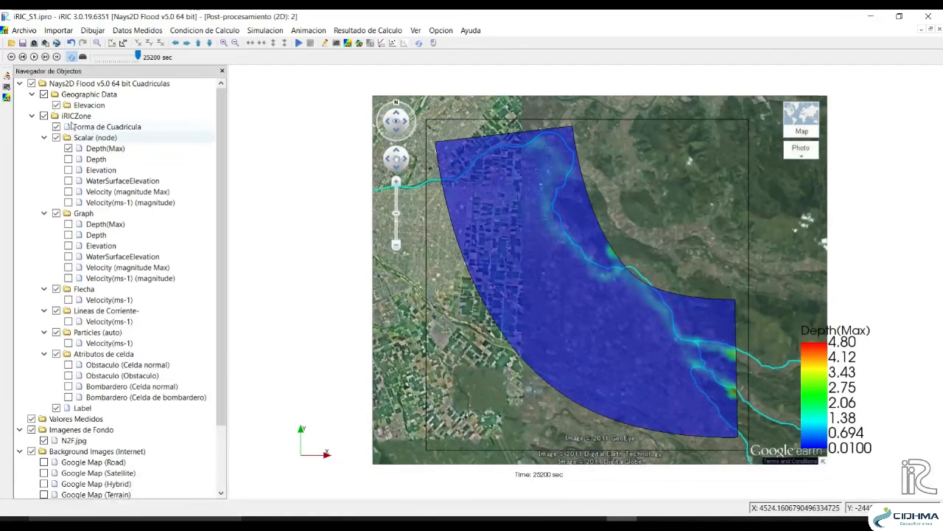
Set the animation interval to 0.05 seconds and replay the Depth(Max) results from 0 sec
{"action": "left_click", "coordinate": [82, 57]}
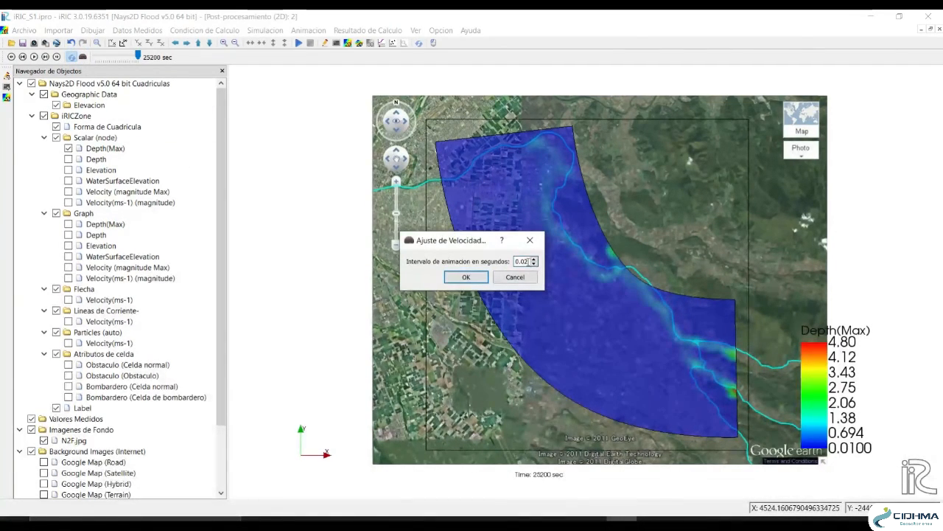
{"action": "left_click", "coordinate": [534, 263]}
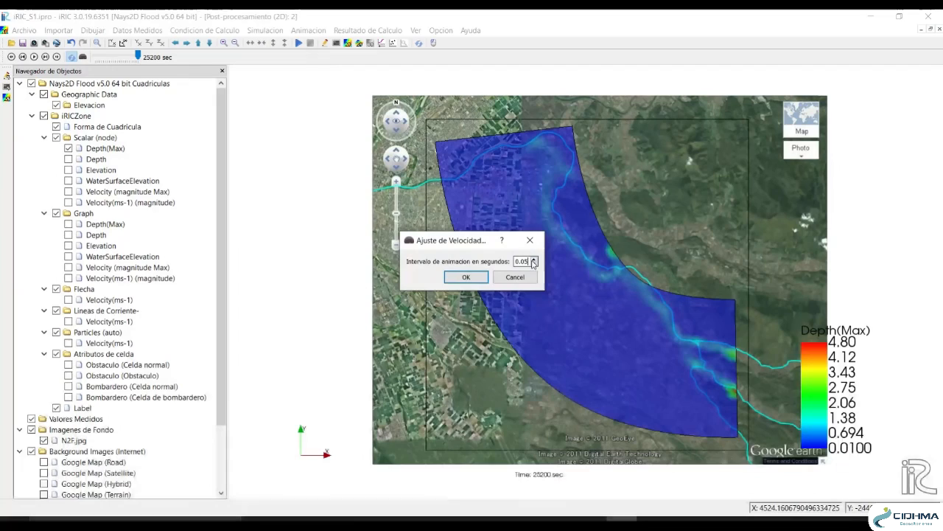
{"action": "left_click", "coordinate": [456, 280]}
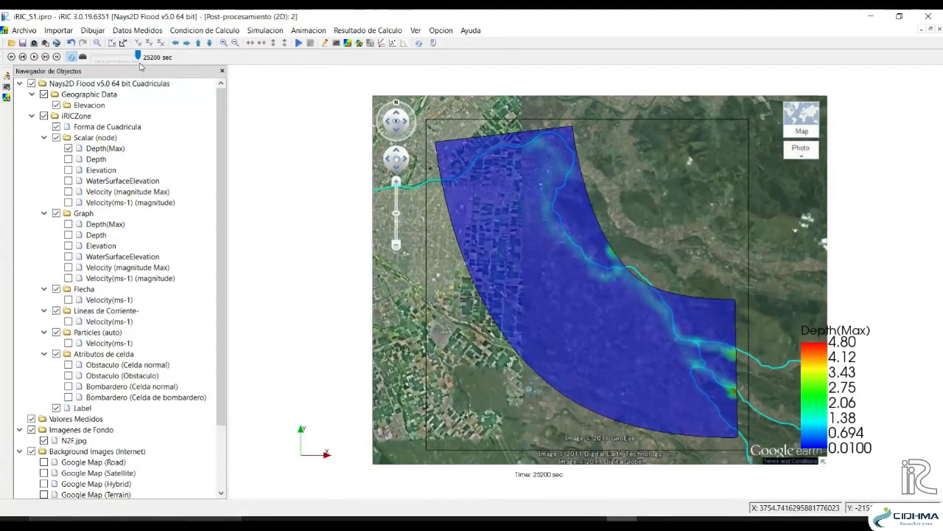
{"action": "left_click_drag", "start_coordinate": [123, 60], "coordinate": [90, 60]}
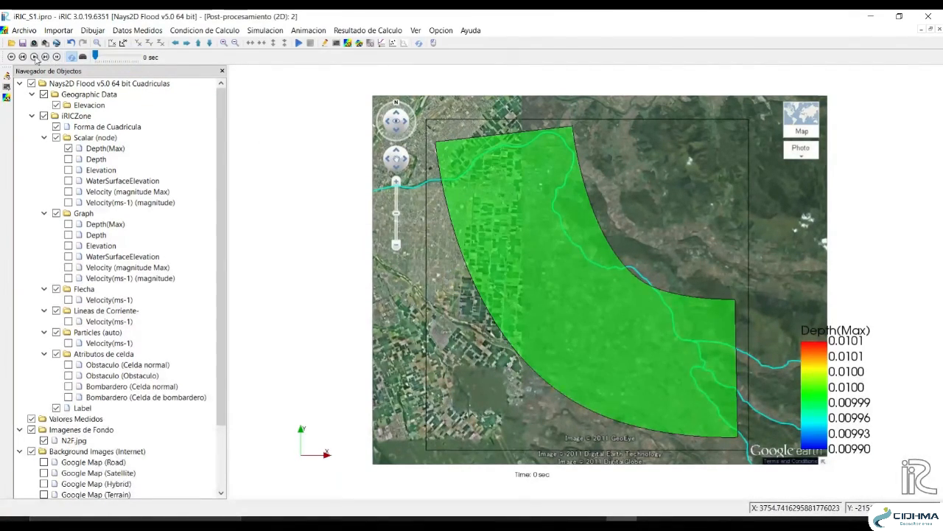
{"action": "left_click", "coordinate": [34, 57]}
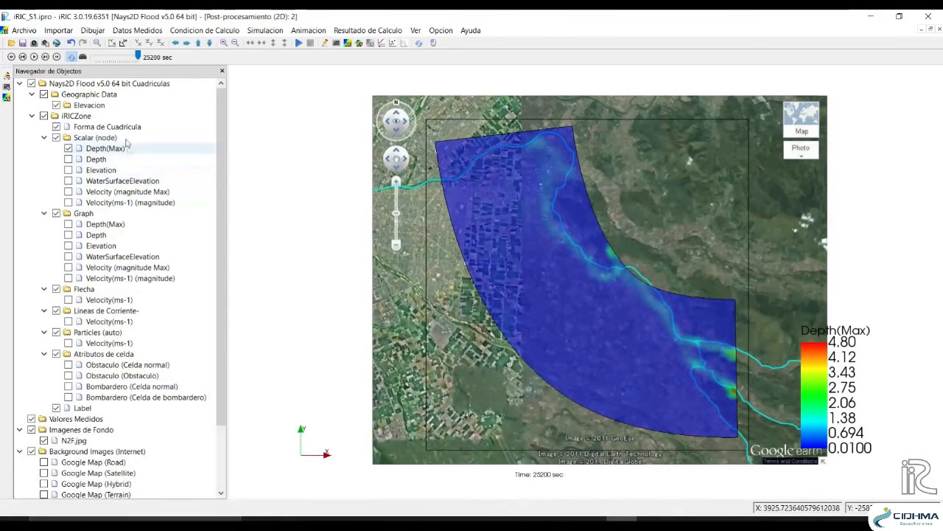
Replace the Depth(Max) scalar with Depth and play its animation from the beginning
{"action": "left_click", "coordinate": [68, 148]}
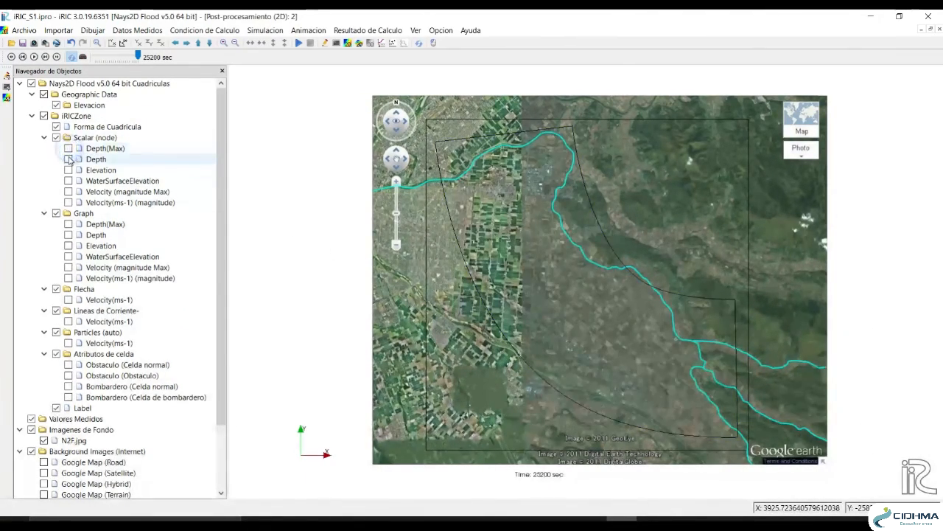
{"action": "left_click", "coordinate": [68, 160]}
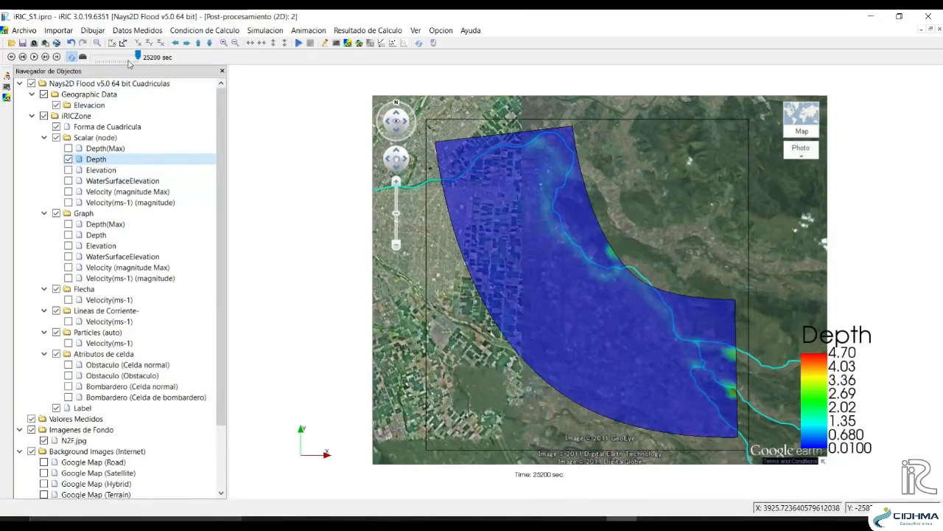
{"action": "left_click", "coordinate": [106, 57]}
{"action": "left_click_drag", "start_coordinate": [104, 59], "coordinate": [98, 58]}
{"action": "left_click", "coordinate": [34, 57]}
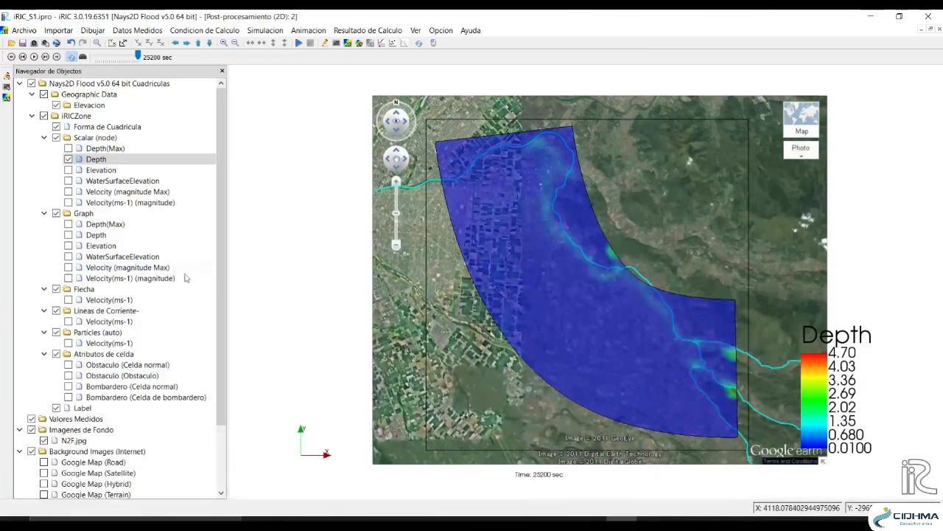
Switch the scalar display from Depth to Elevation and play its animation from 0 sec
{"action": "left_click", "coordinate": [68, 169]}
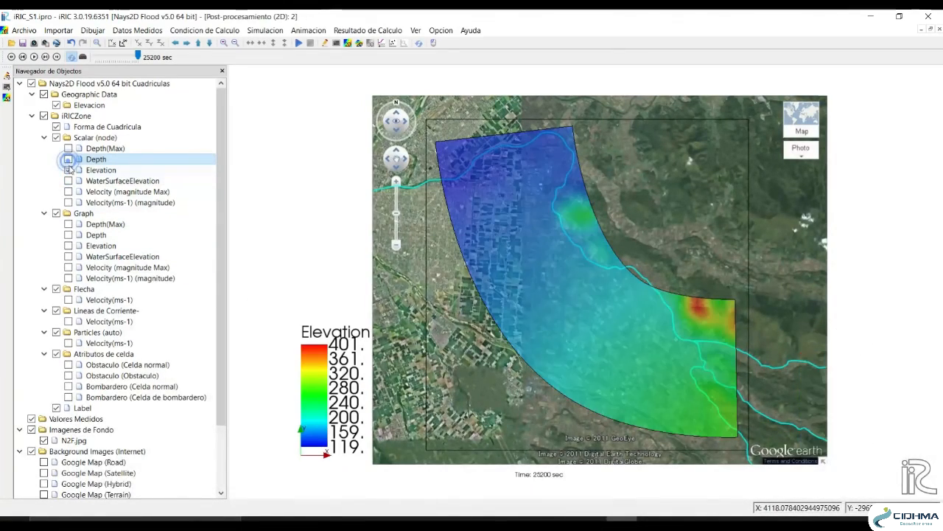
{"action": "left_click_drag", "start_coordinate": [136, 55], "coordinate": [91, 60]}
{"action": "left_click", "coordinate": [34, 58]}
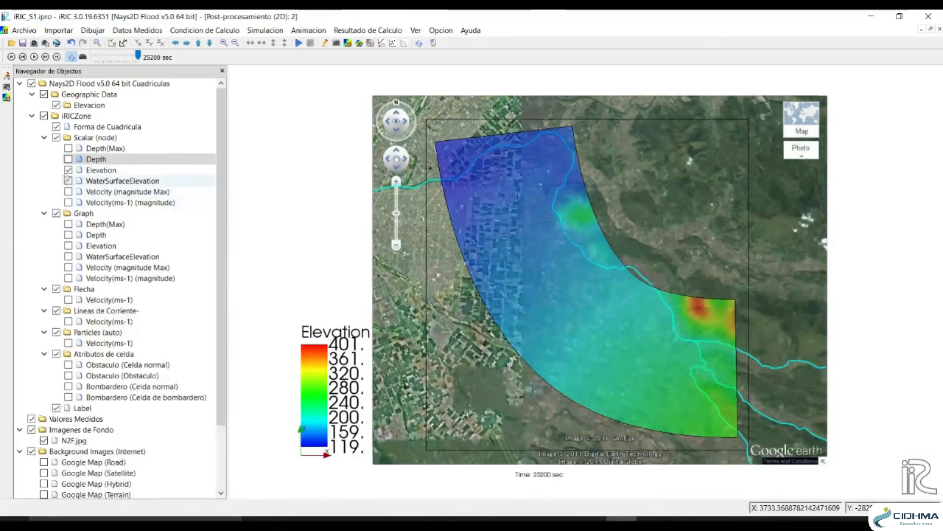
Switch the scalar display from Elevation to WaterSurfaceElevation and play its animation from the start
{"action": "left_click", "coordinate": [68, 169]}
{"action": "left_click", "coordinate": [68, 181]}
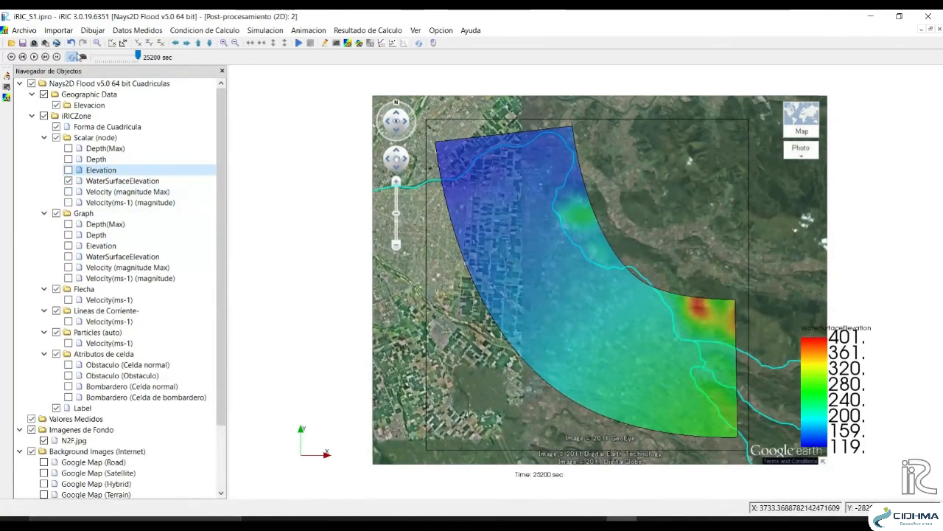
{"action": "left_click_drag", "start_coordinate": [138, 56], "coordinate": [65, 65]}
{"action": "left_click", "coordinate": [33, 57]}
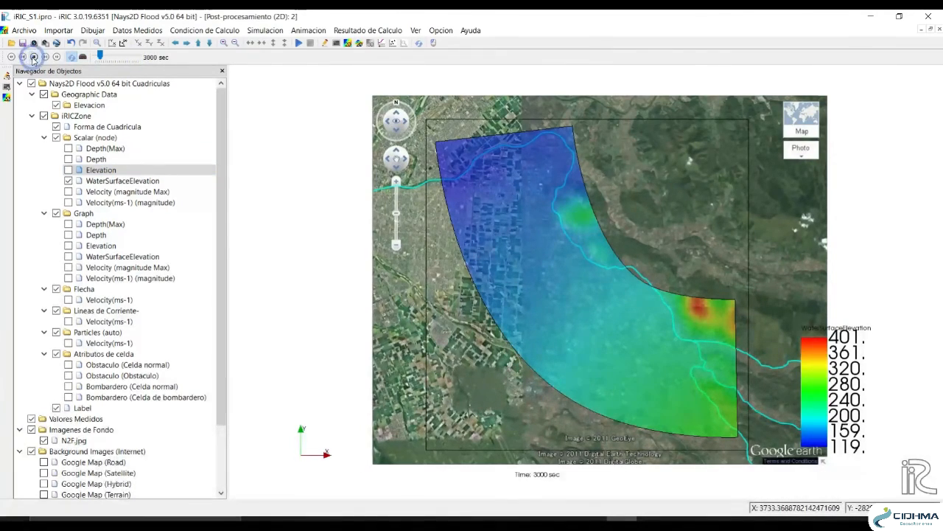
Display the Velocity (magnitude Max) scalar instead of WaterSurfaceElevation and play its animation from 0 sec
{"action": "left_click", "coordinate": [67, 181]}
{"action": "left_click", "coordinate": [68, 191]}
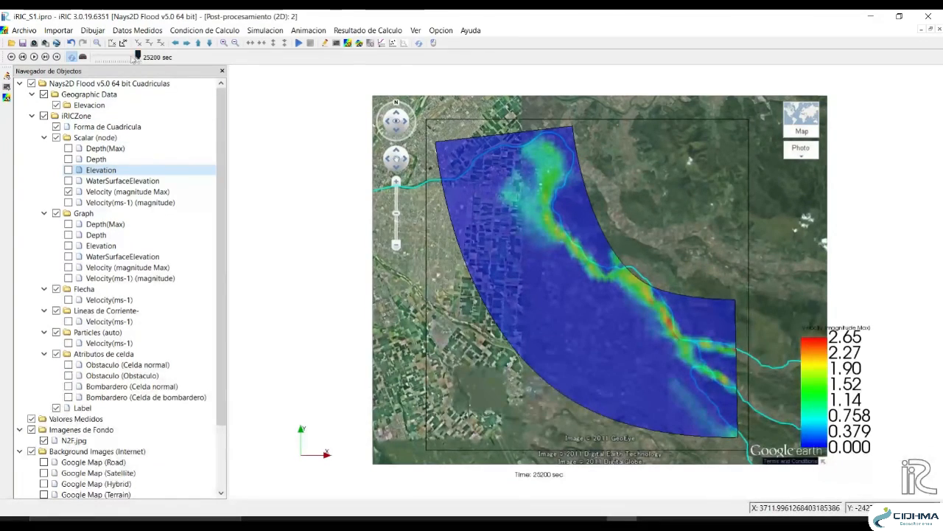
{"action": "left_click", "coordinate": [33, 57]}
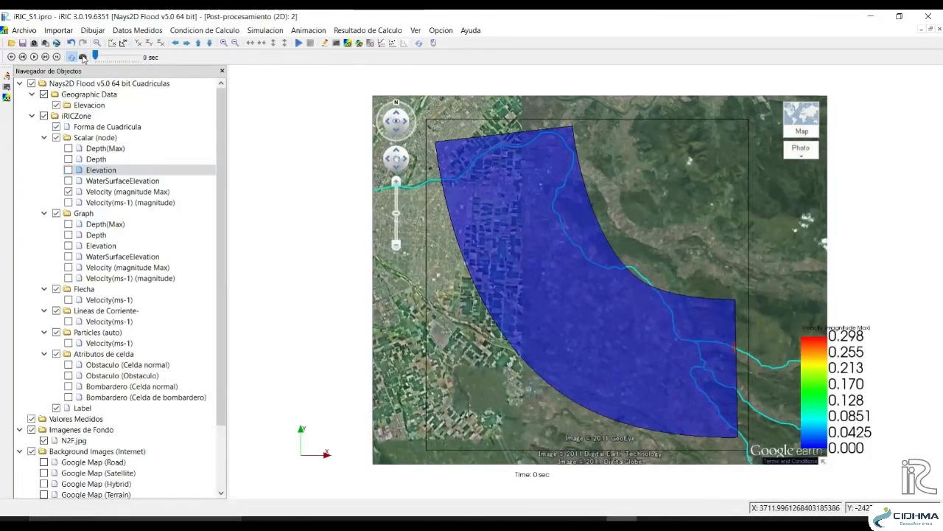
{"action": "left_click", "coordinate": [34, 56]}
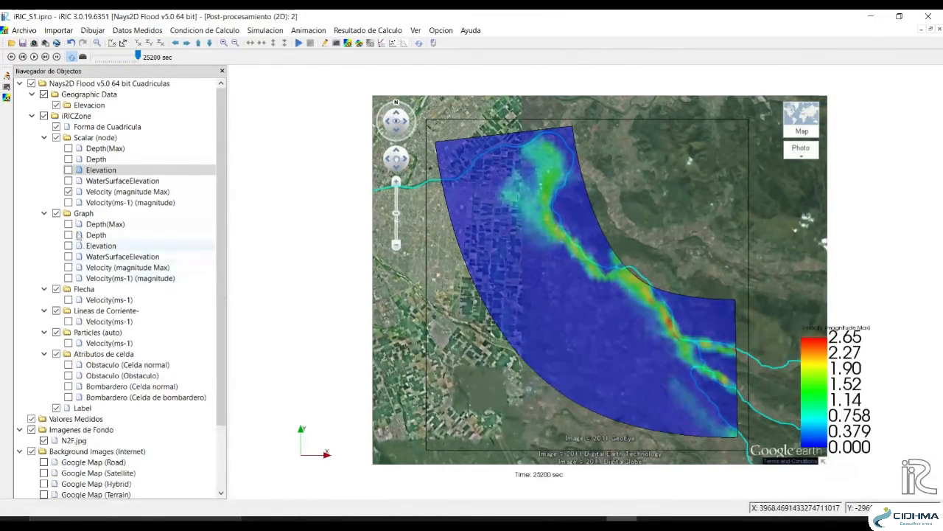
Display the Velocity(ms-1) (magnitude) scalar instead of Velocity (magnitude Max) and animate it from 0 sec
{"action": "left_click", "coordinate": [68, 191]}
{"action": "left_click", "coordinate": [69, 202]}
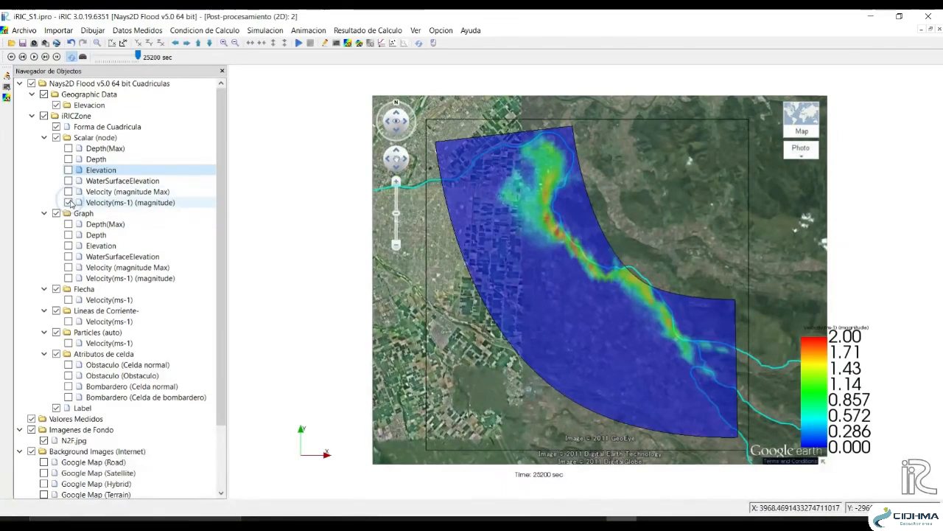
{"action": "left_click_drag", "start_coordinate": [138, 57], "coordinate": [95, 58]}
{"action": "left_click", "coordinate": [34, 57]}
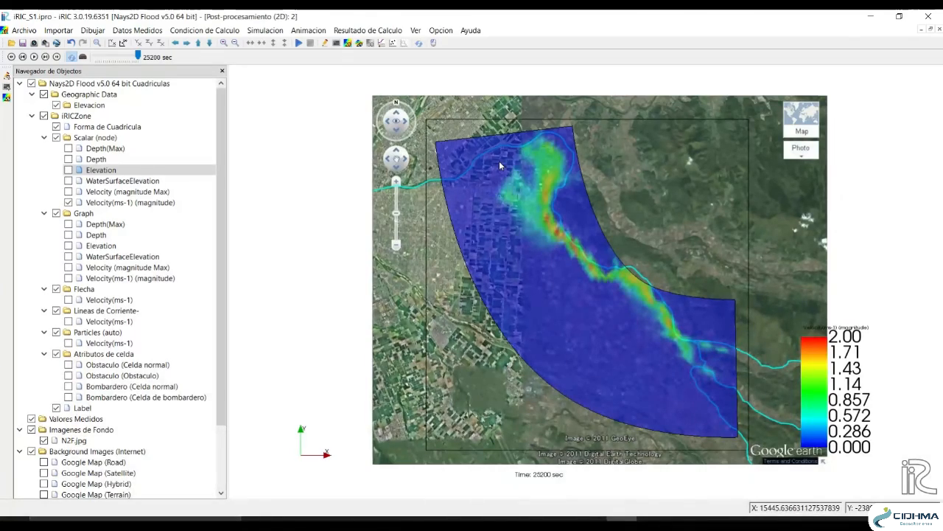
Hide the velocity scalar, briefly preview the Velocity (magnitude Max) graph, and show the Velocity(ms-1) arrows
{"action": "left_click", "coordinate": [67, 203]}
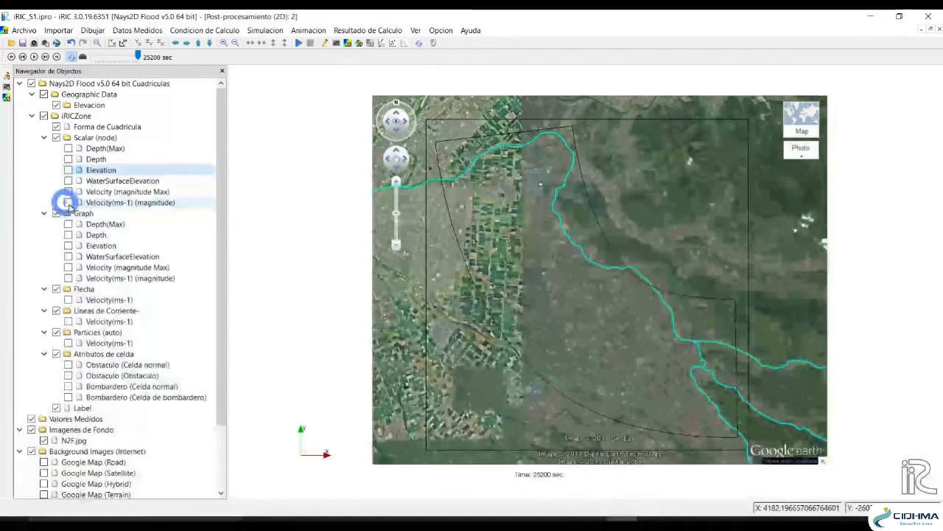
{"action": "left_click", "coordinate": [68, 268]}
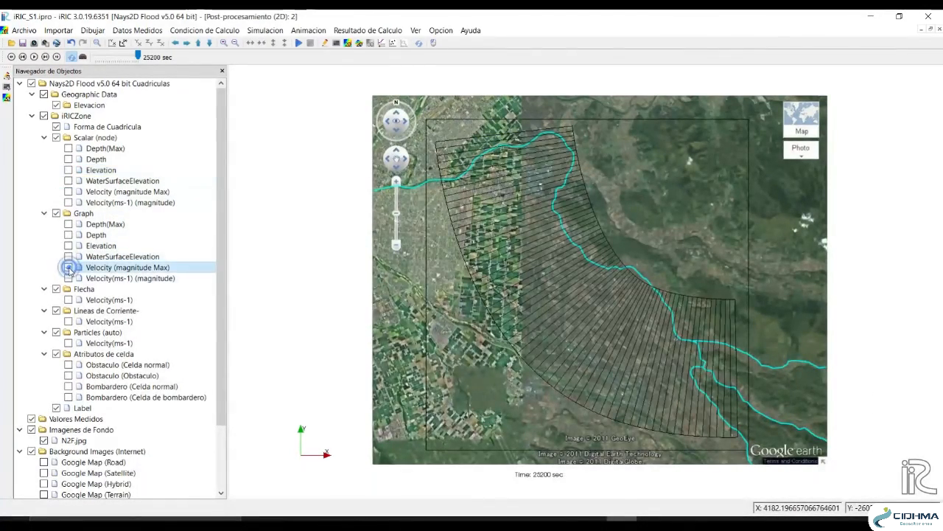
{"action": "left_click", "coordinate": [68, 278]}
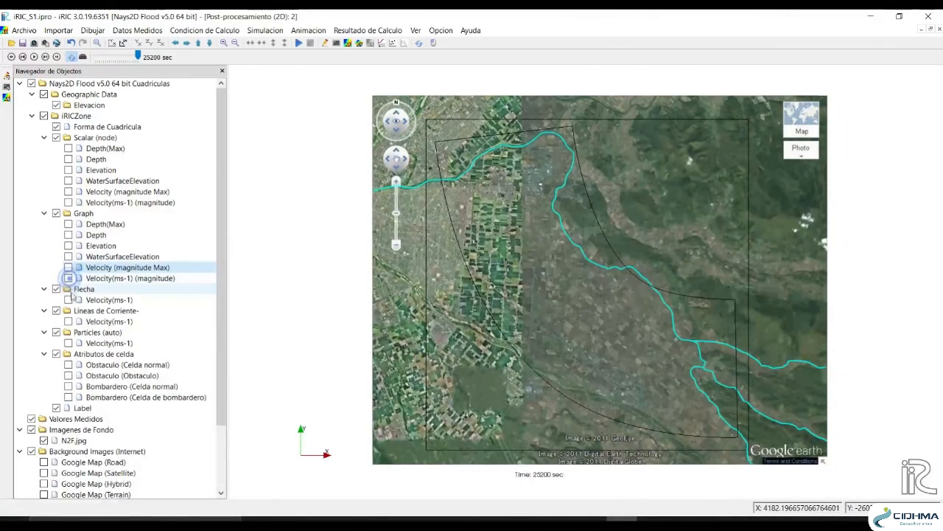
{"action": "left_click", "coordinate": [69, 299]}
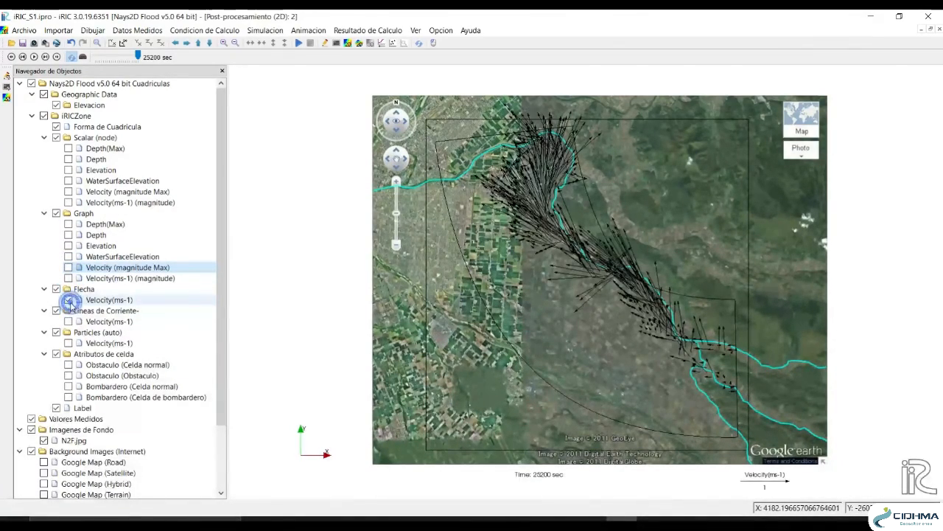
Add the Depth(Max) scalar beneath the velocity arrows and play the combined animation from 0 sec
{"action": "left_click", "coordinate": [68, 149]}
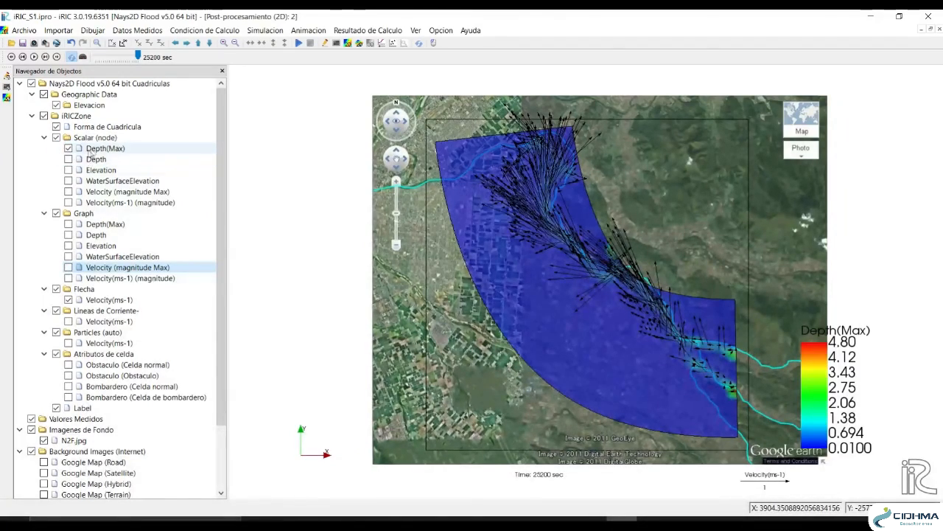
{"action": "left_click_drag", "start_coordinate": [138, 58], "coordinate": [94, 58]}
{"action": "left_click", "coordinate": [34, 58]}
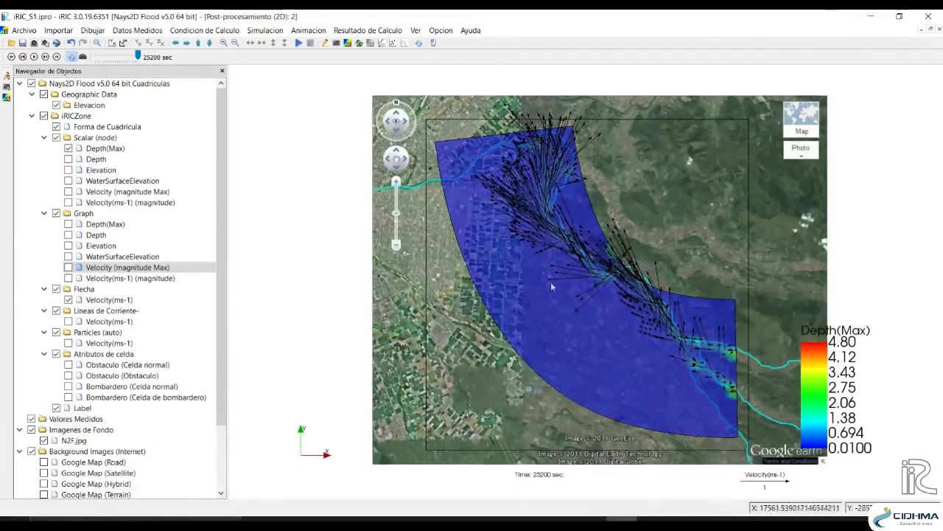
{"action": "left_click", "coordinate": [121, 301]}
{"action": "right_click", "coordinate": [126, 302]}
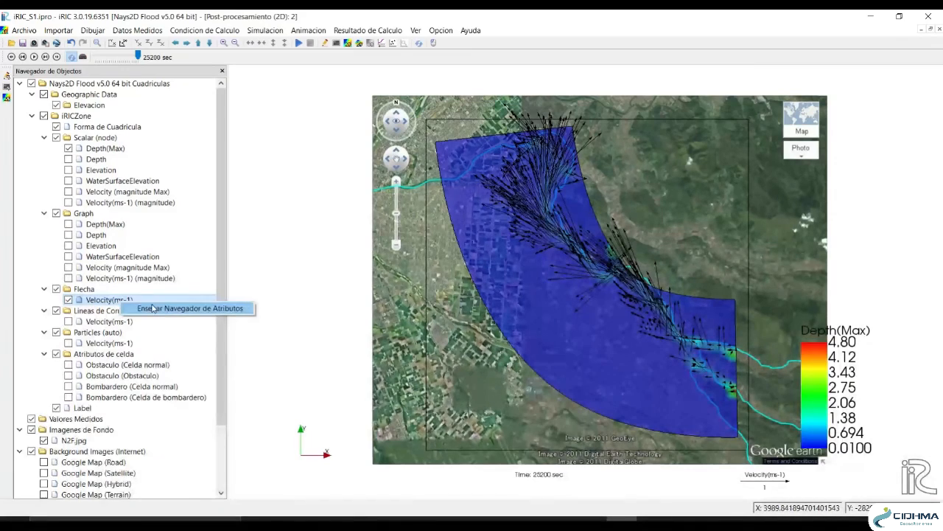
{"action": "left_click", "coordinate": [147, 308]}
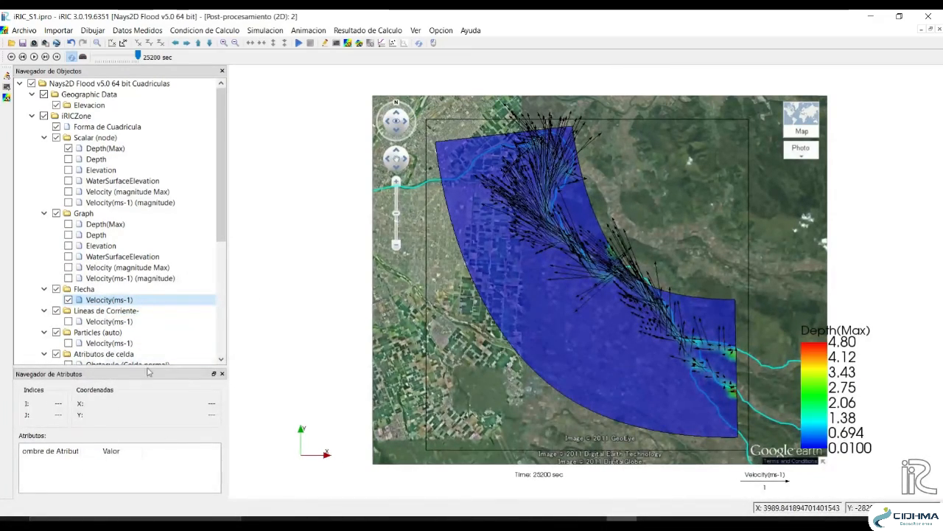
{"action": "left_click", "coordinate": [221, 373]}
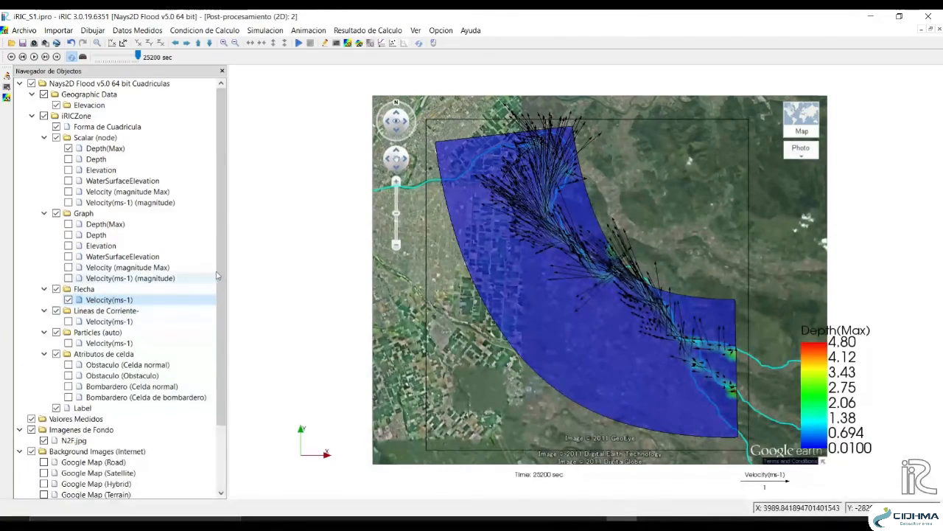
Display the Velocity(ms-1) streamlines instead of the velocity arrows over Depth(Max) and play the animation
{"action": "left_click", "coordinate": [68, 299]}
{"action": "left_click", "coordinate": [68, 322]}
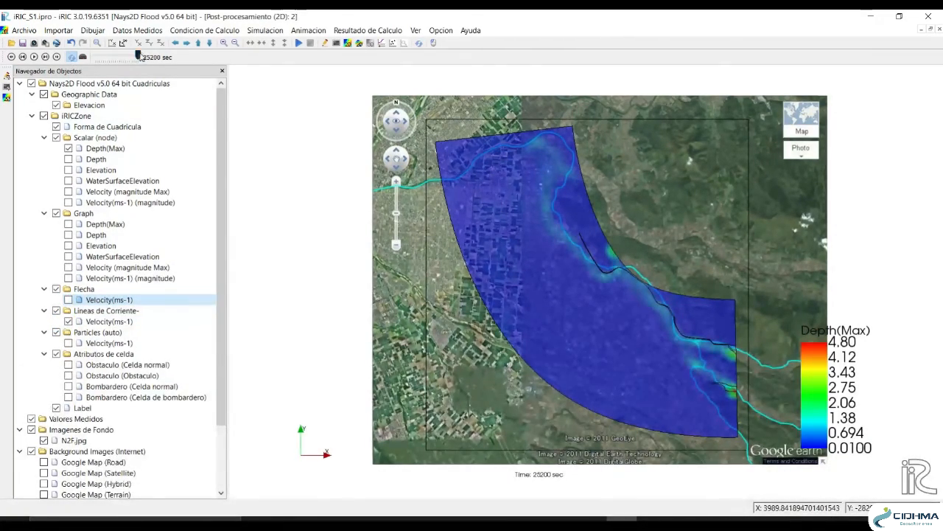
{"action": "left_click", "coordinate": [33, 56]}
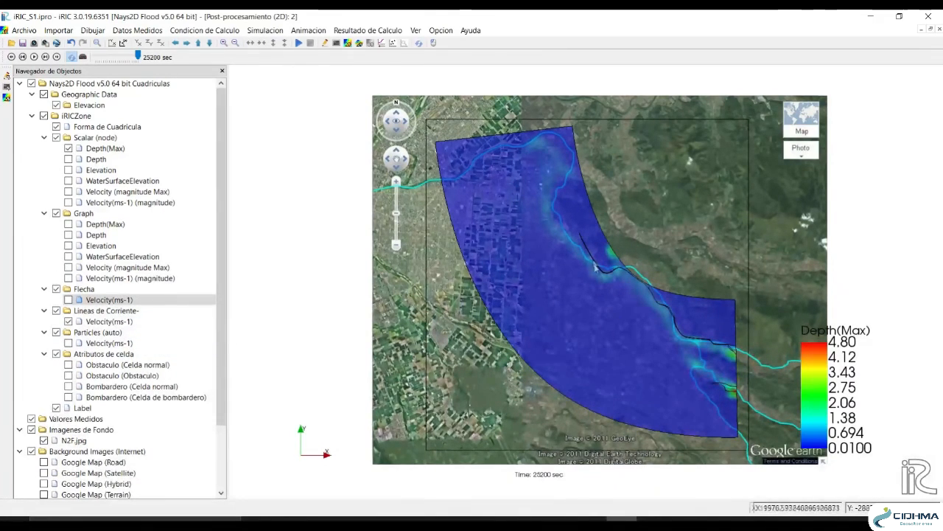
Display the Velocity(ms-1) particles instead of the streamlines and play the animation from 0 sec
{"action": "left_click", "coordinate": [69, 322]}
{"action": "left_click", "coordinate": [69, 342]}
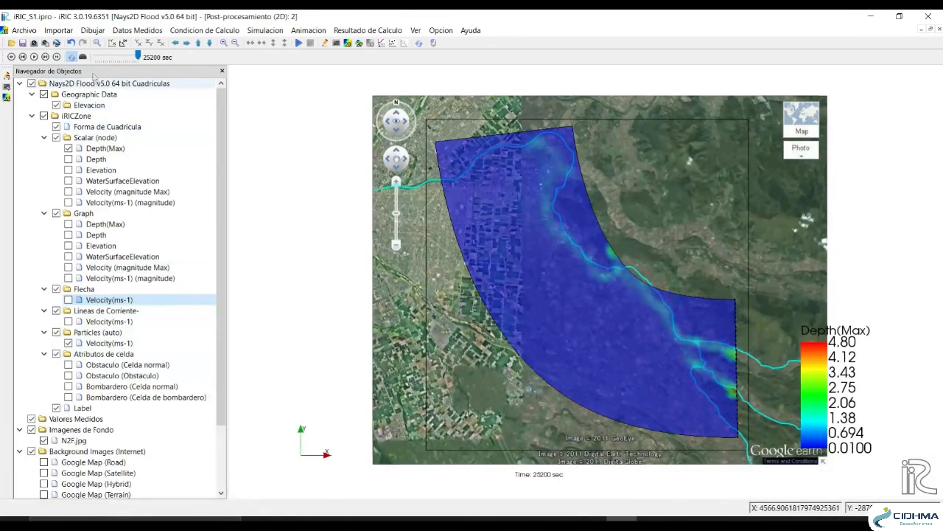
{"action": "left_click_drag", "start_coordinate": [137, 56], "coordinate": [94, 57]}
{"action": "left_click", "coordinate": [35, 57]}
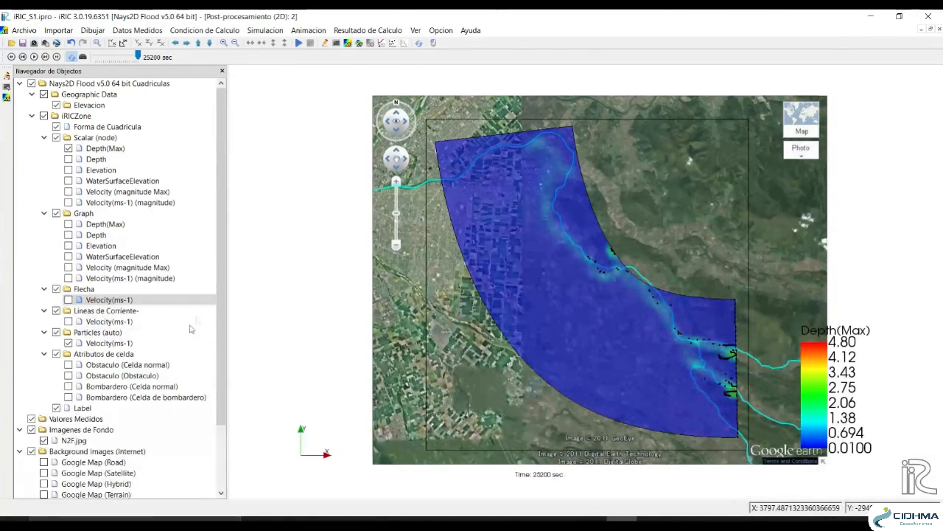
Hide the Velocity(ms-1) particles and look through the remaining result layers in the object browser
{"action": "left_click", "coordinate": [69, 343]}
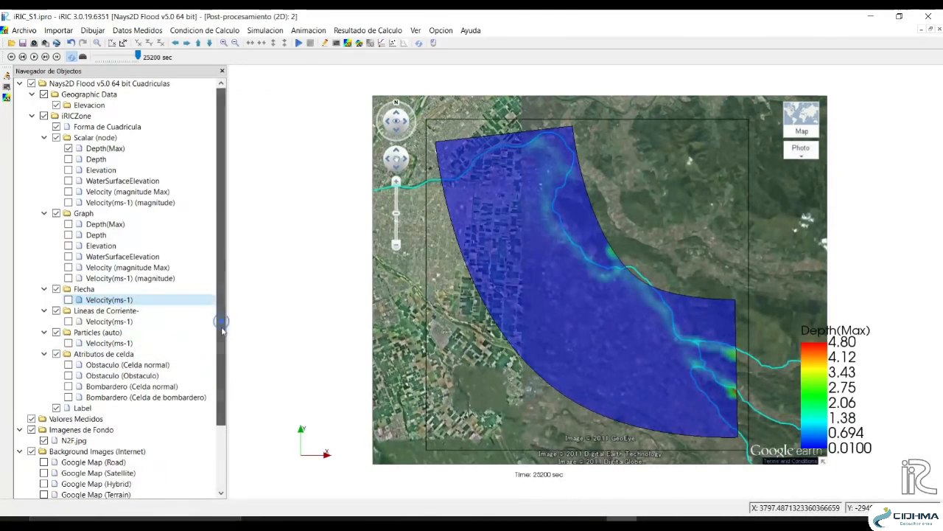
{"action": "left_click_drag", "start_coordinate": [222, 329], "coordinate": [221, 339]}
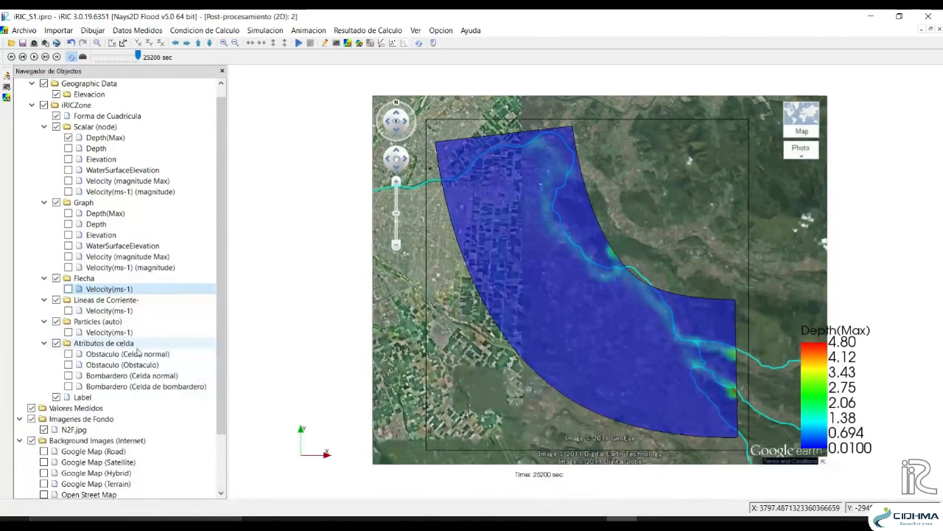
{"action": "left_click_drag", "start_coordinate": [221, 295], "coordinate": [222, 356]}
{"action": "left_click_drag", "start_coordinate": [227, 418], "coordinate": [231, 243]}
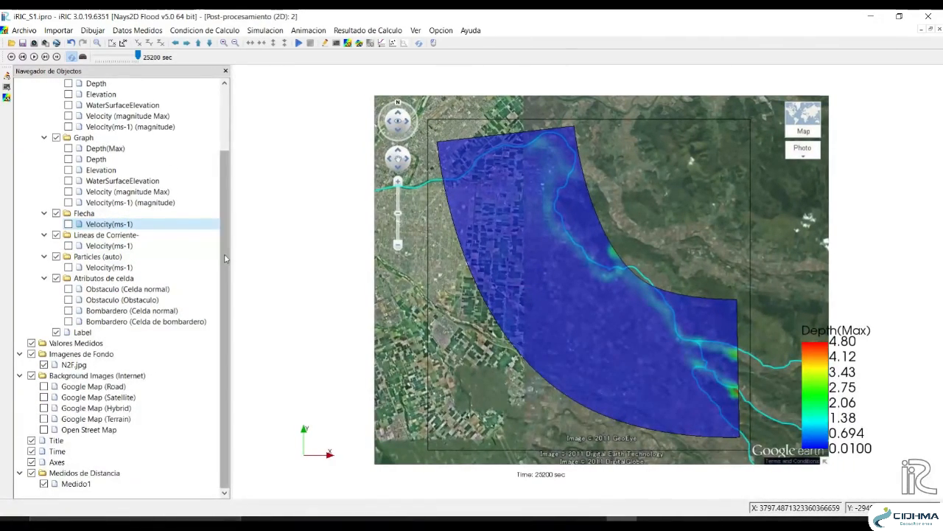
{"action": "scroll", "coordinate": [226, 258], "scroll_direction": "up", "scroll_amount": 3}
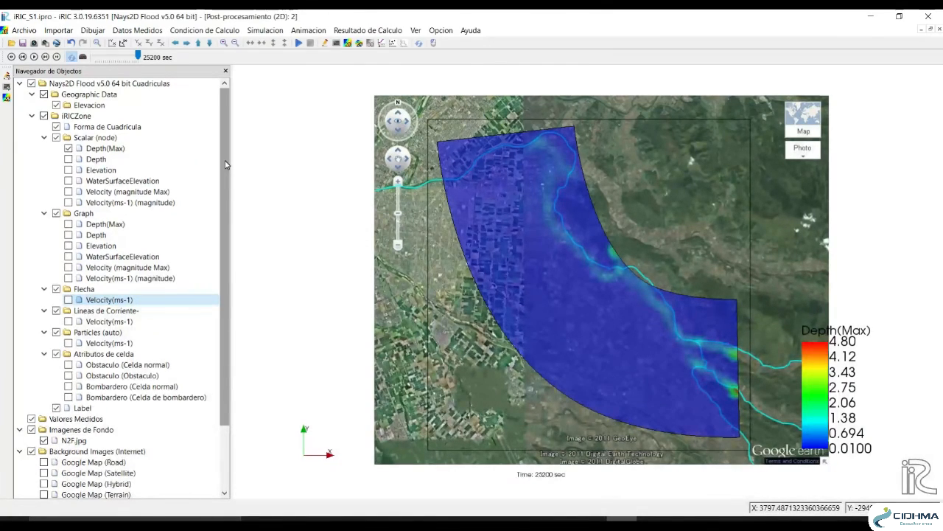
Return to the preprocessing window and add a polygon group to the Obstaculo geographic data
{"action": "left_click", "coordinate": [6, 76]}
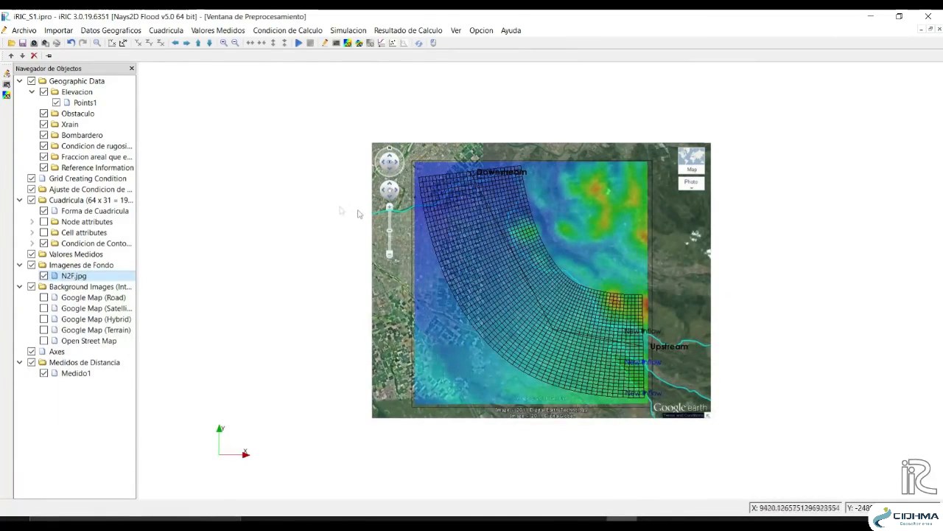
{"action": "left_click", "coordinate": [86, 119]}
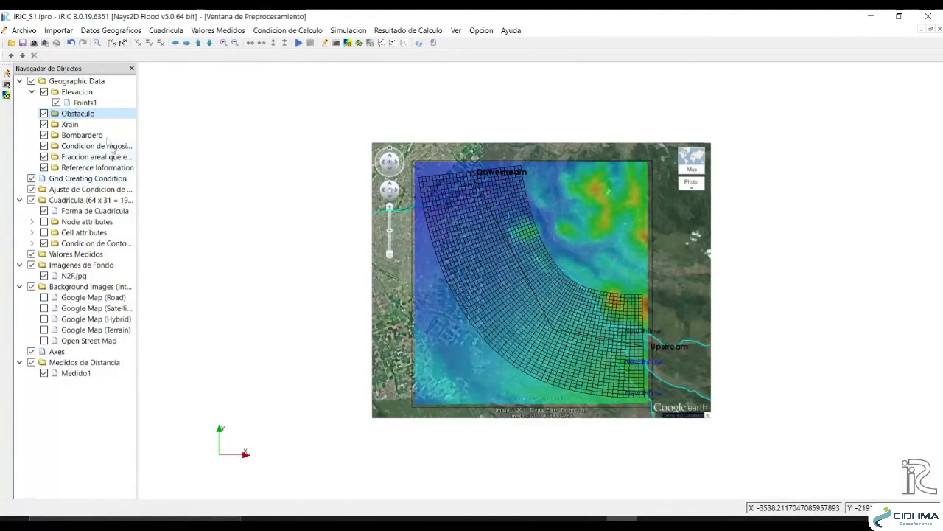
{"action": "right_click", "coordinate": [93, 118]}
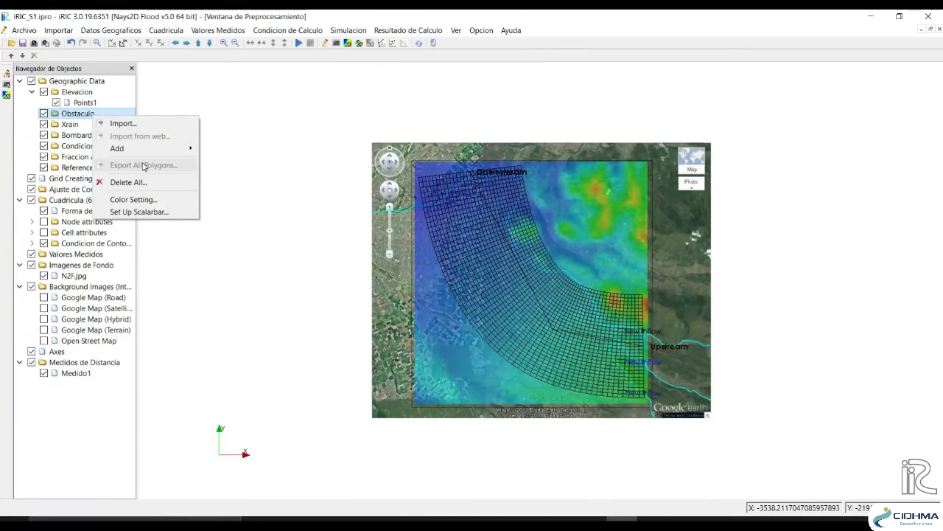
{"action": "mouse_move", "coordinate": [140, 148]}
{"action": "left_click", "coordinate": [245, 150]}
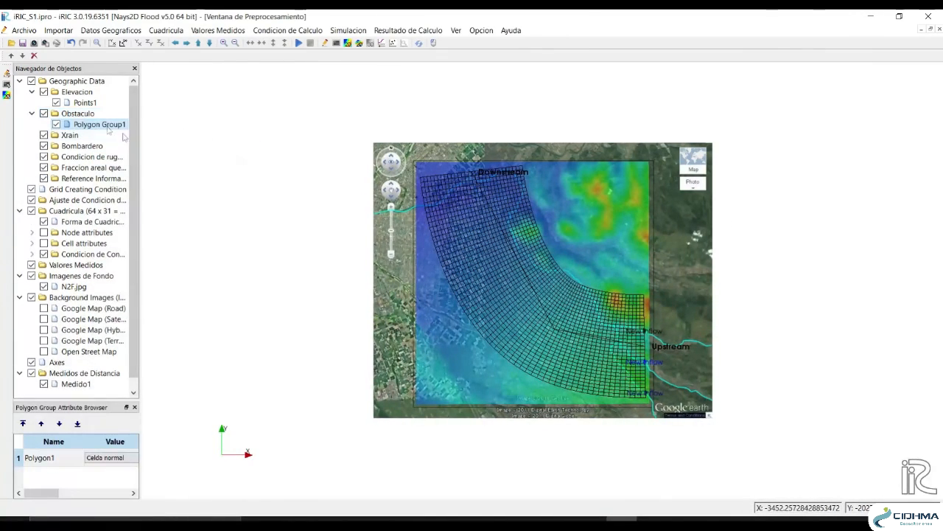
Draw a narrow four-cornered obstacle polygon along the middle of the curved grid and assign it the value Celda normal
{"action": "left_click", "coordinate": [536, 331]}
{"action": "left_click", "coordinate": [495, 247]}
{"action": "left_click", "coordinate": [508, 243]}
{"action": "left_click", "coordinate": [548, 325]}
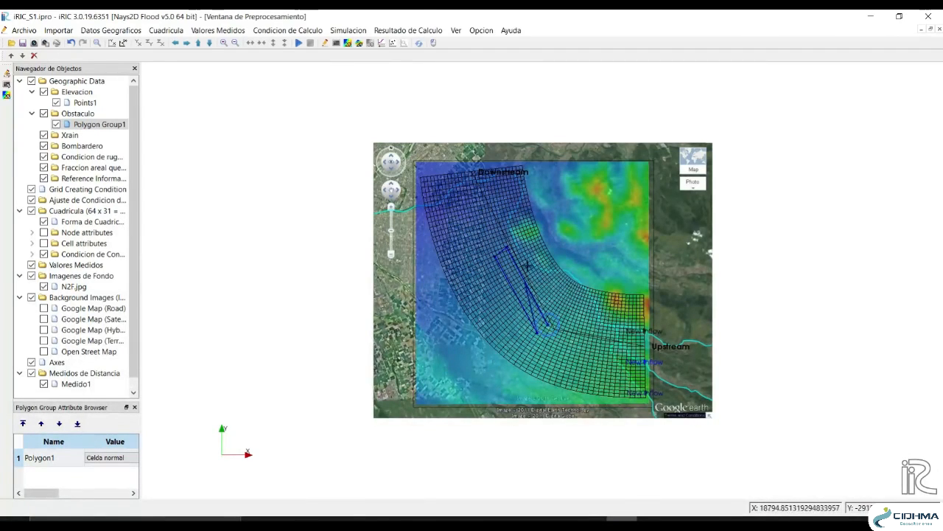
{"action": "double_click", "coordinate": [543, 332]}
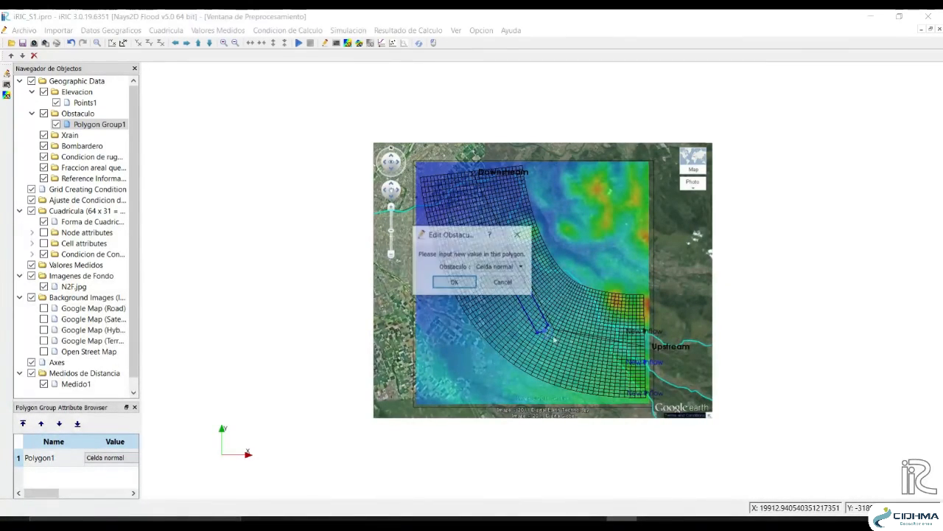
{"action": "left_click", "coordinate": [467, 285]}
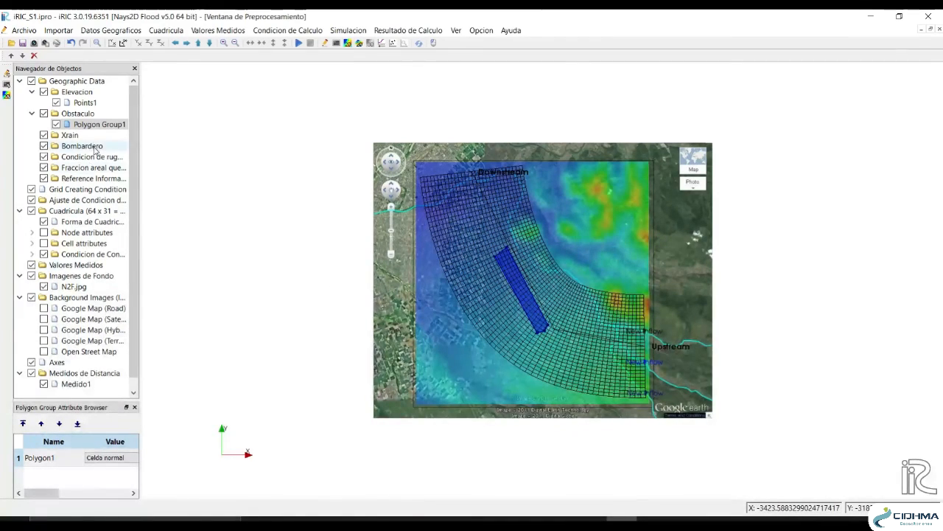
Return to the 2D post-processing results, switch to the PowerPoint presentation's Proceso slide and advance past it
{"action": "left_click", "coordinate": [6, 96]}
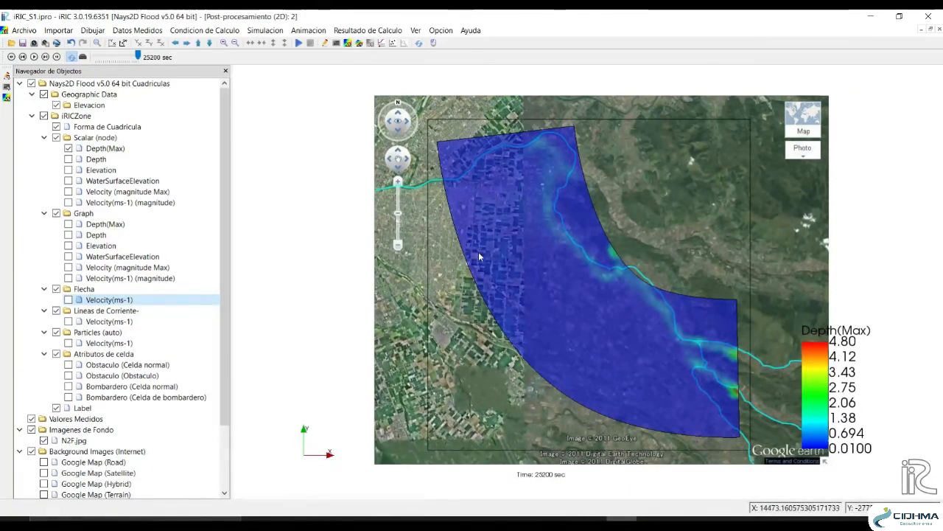
{"action": "left_click", "coordinate": [622, 521]}
{"action": "left_click", "coordinate": [469, 519]}
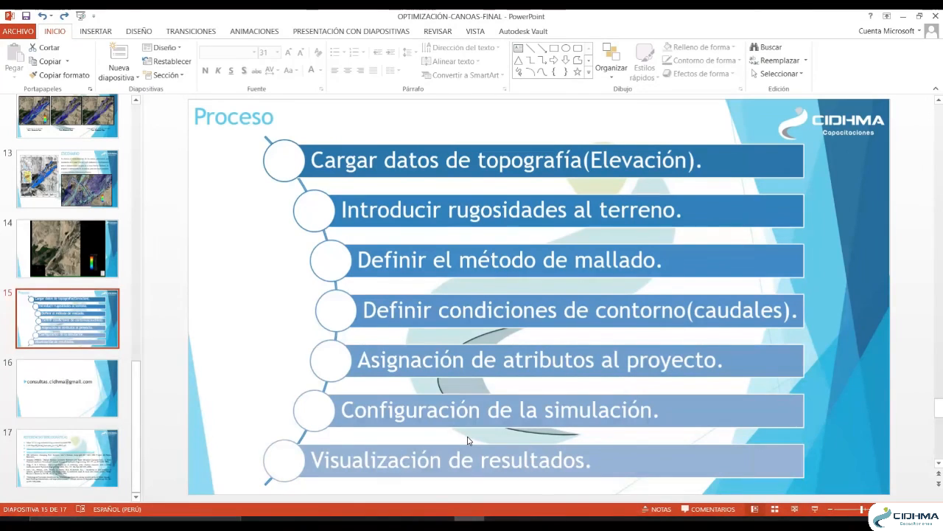
{"action": "key", "text": "Page_Down"}
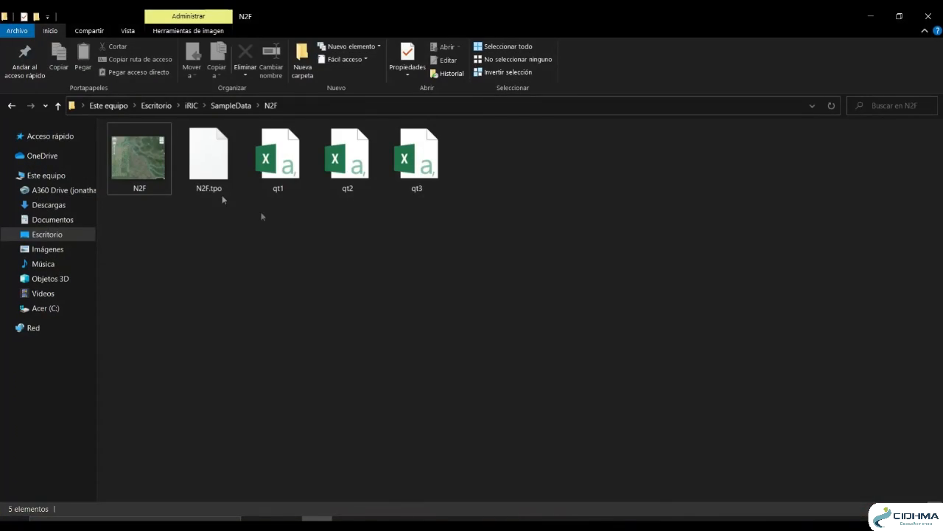
Go up from the N2F folder to the iRIC folder and point out the case PDF, the installer and the iRIC_S1 project file
{"action": "left_click", "coordinate": [59, 105]}
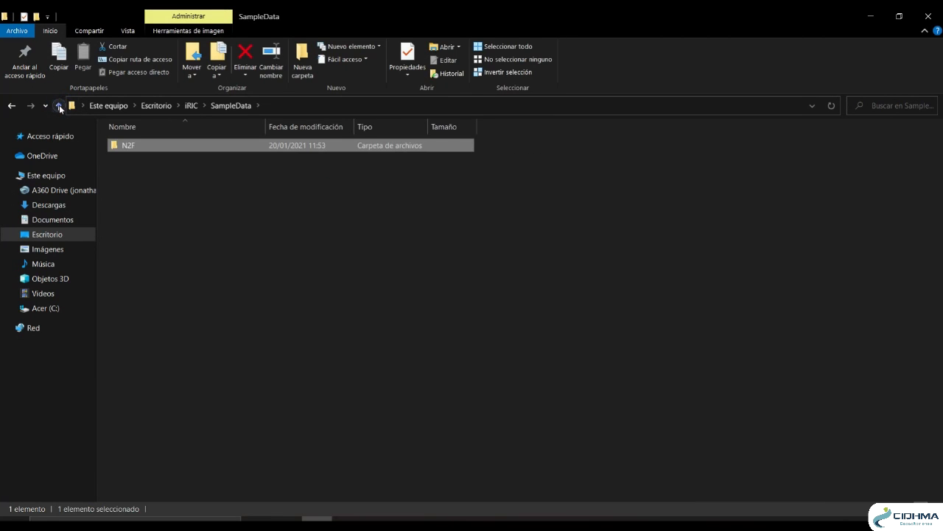
{"action": "left_click", "coordinate": [59, 105]}
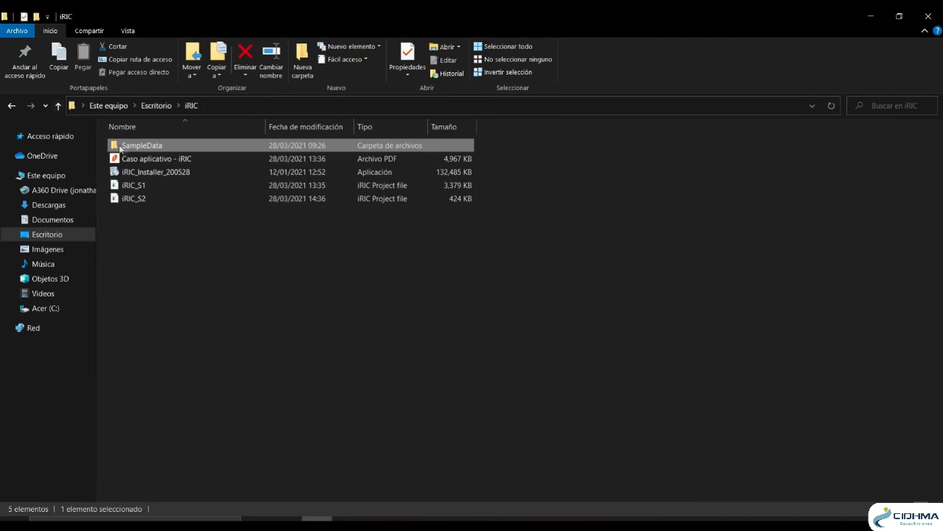
{"action": "left_click", "coordinate": [176, 160]}
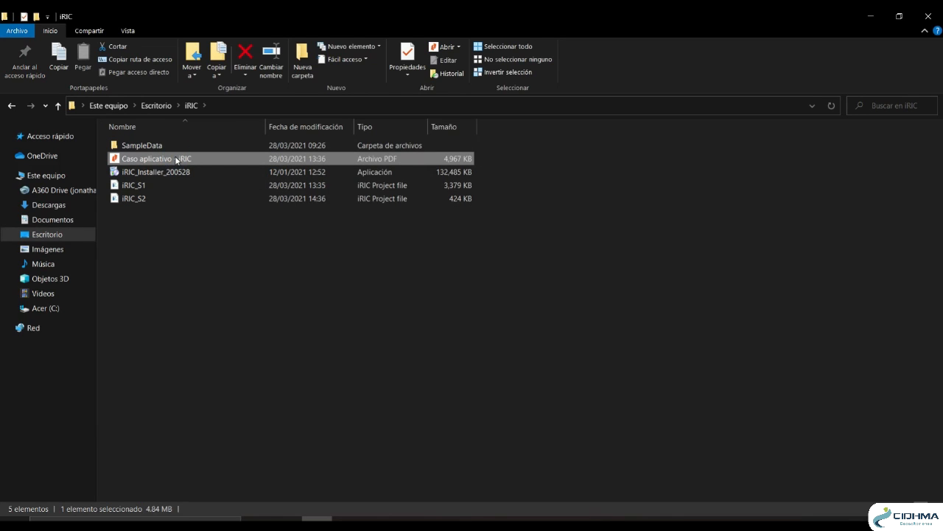
{"action": "left_click", "coordinate": [180, 172]}
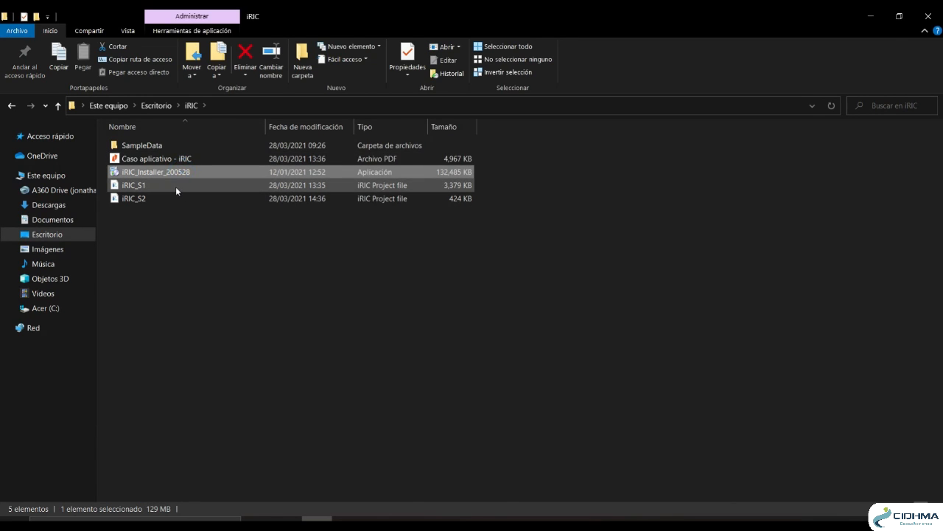
{"action": "left_click", "coordinate": [174, 185]}
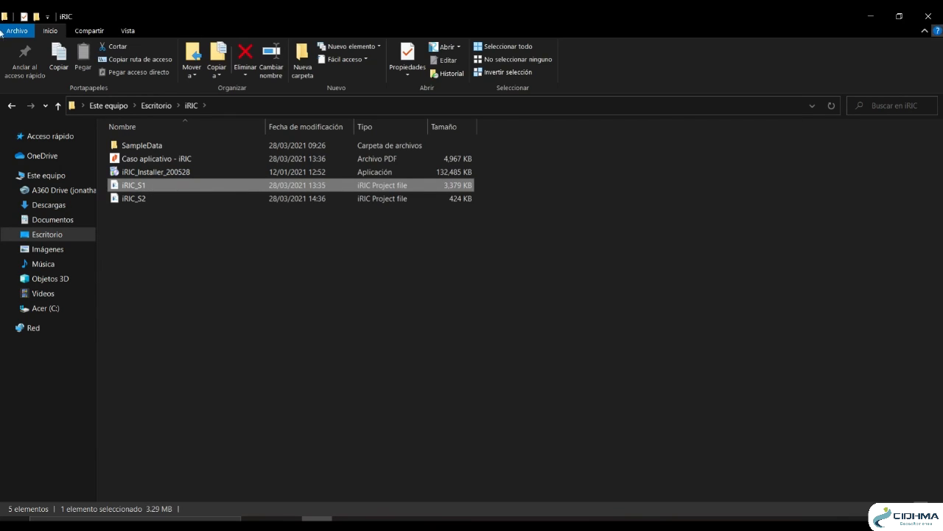
Minimize the file window, switch to the browser and look through the cidhma.edu.pe home page and its featured courses
{"action": "left_click", "coordinate": [871, 20]}
{"action": "mouse_move", "coordinate": [531, 524]}
{"action": "left_click", "coordinate": [509, 480]}
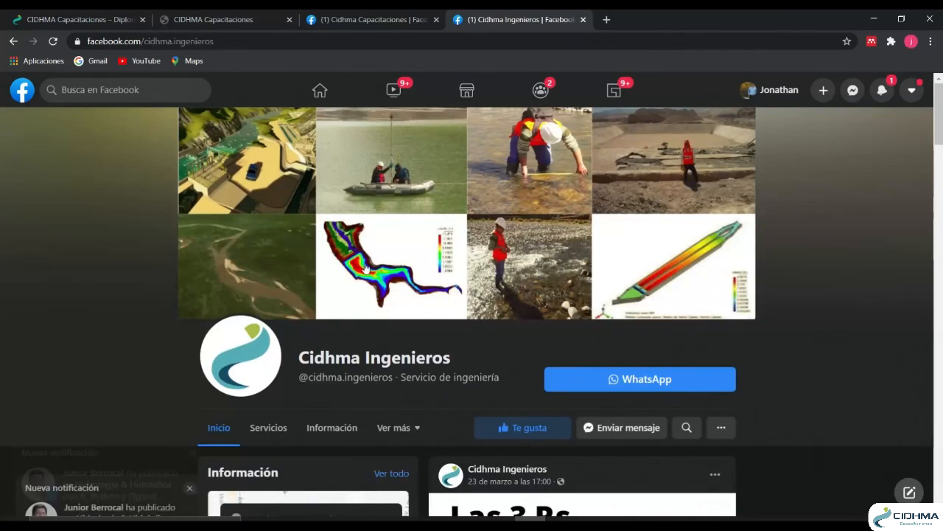
{"action": "left_click", "coordinate": [95, 18]}
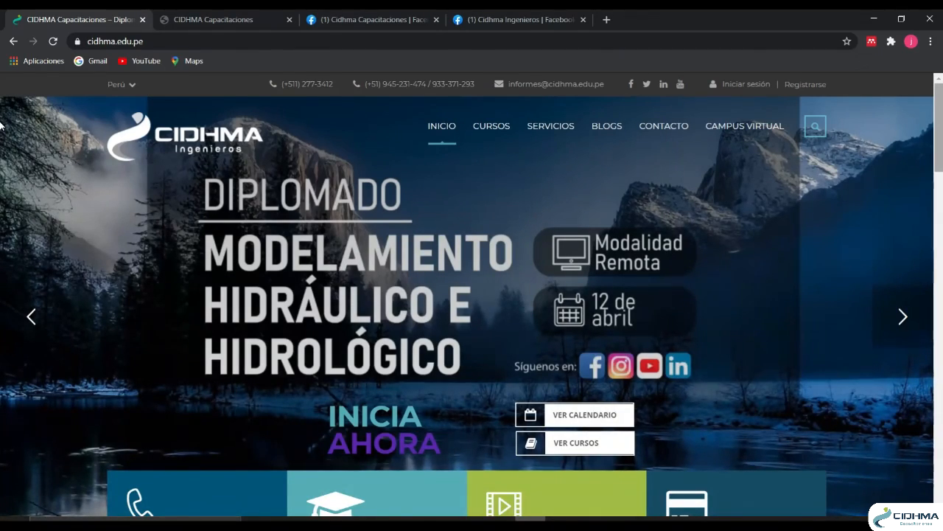
{"action": "scroll", "coordinate": [2, 254], "scroll_direction": "down", "scroll_amount": 8}
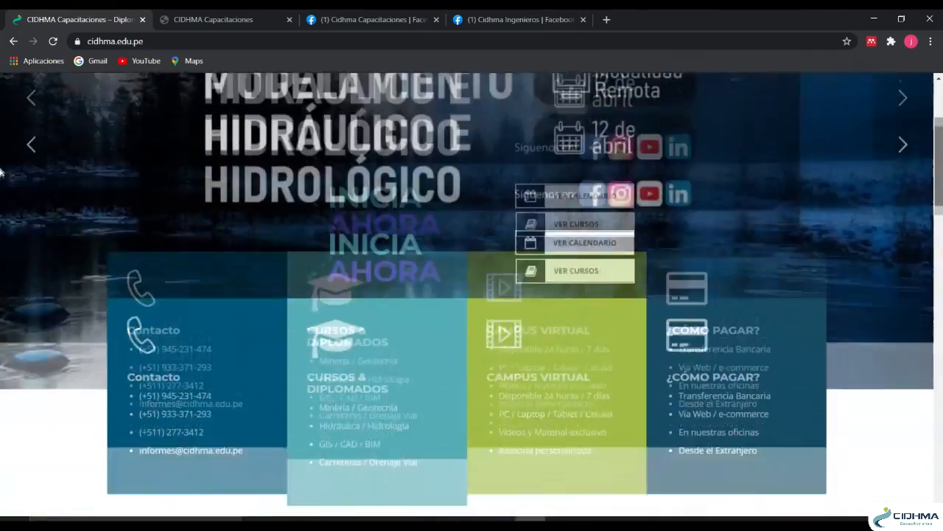
{"action": "scroll", "coordinate": [2, 254], "scroll_direction": "down", "scroll_amount": 5}
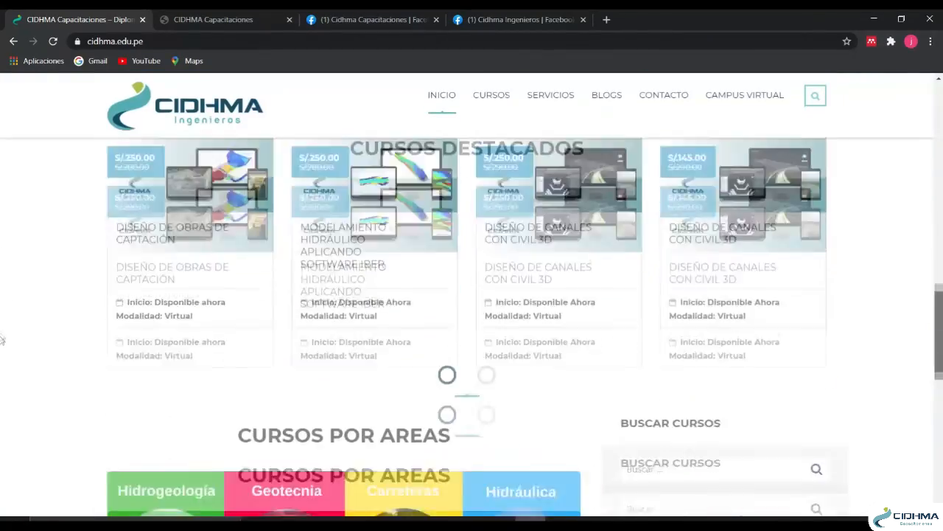
{"action": "scroll", "coordinate": [1, 265], "scroll_direction": "up", "scroll_amount": 13}
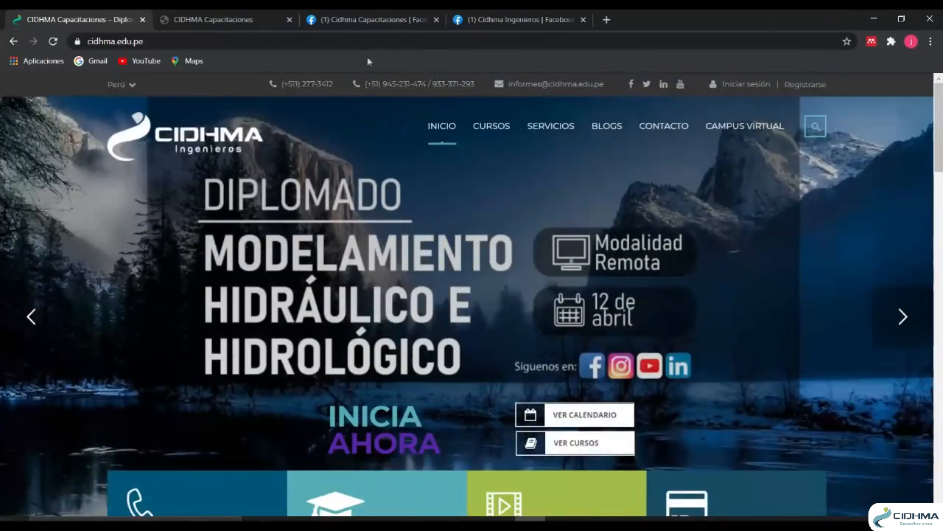
View the campus.cidhma.edu.pe site and look through its courses and diploma programs
{"action": "left_click", "coordinate": [221, 19]}
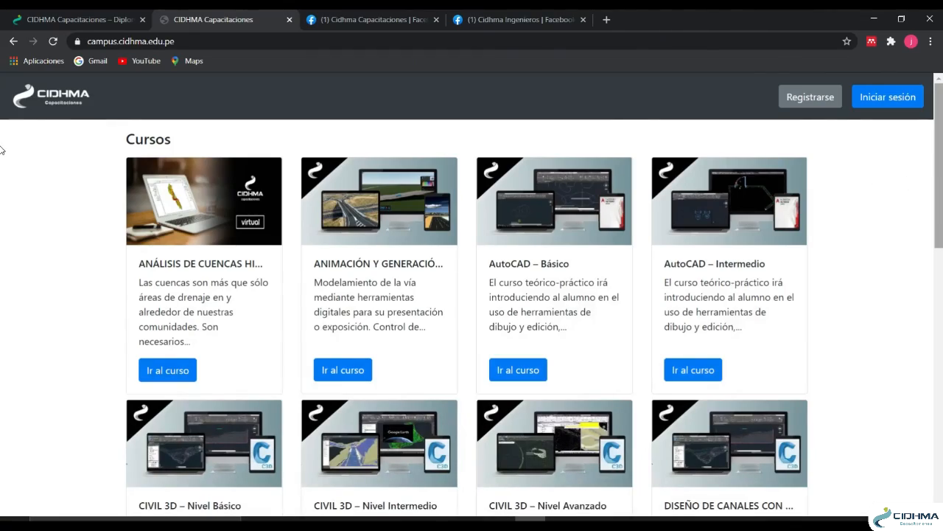
{"action": "scroll", "coordinate": [1, 154], "scroll_direction": "down", "scroll_amount": 4}
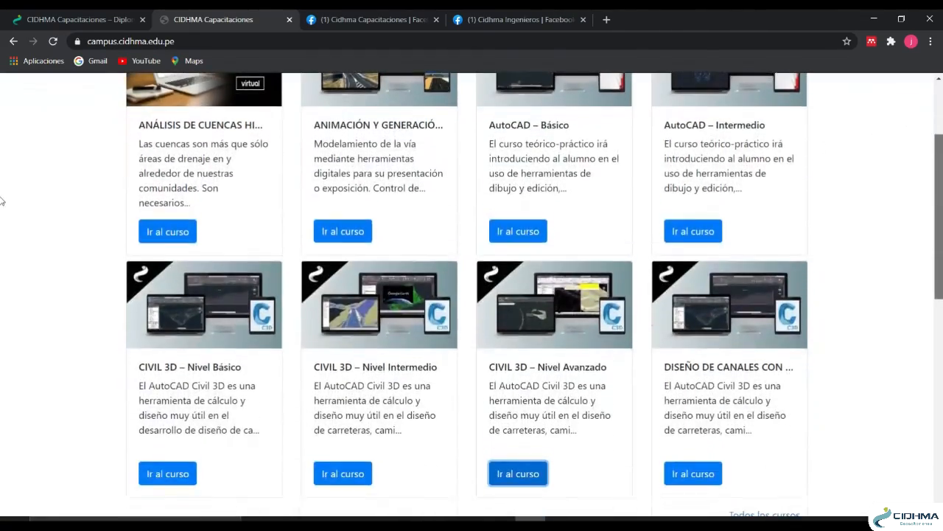
{"action": "scroll", "coordinate": [2, 245], "scroll_direction": "down", "scroll_amount": 4}
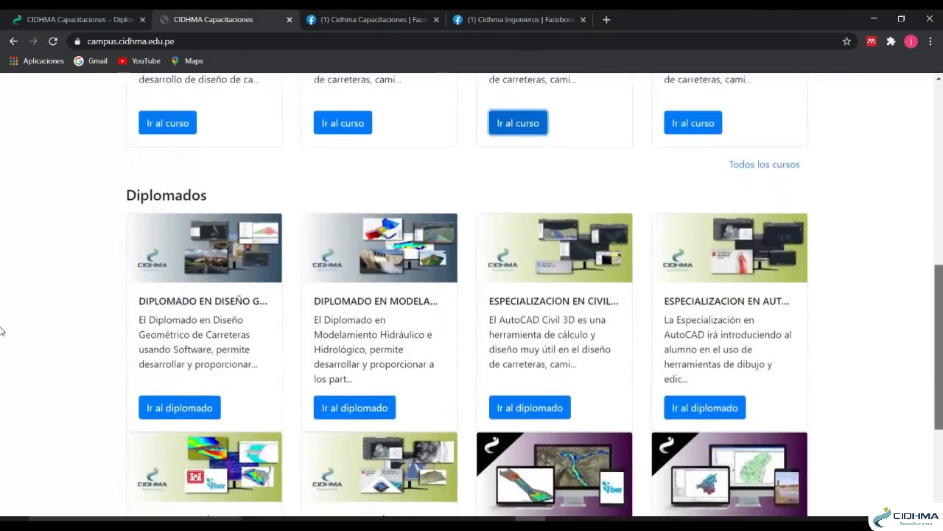
{"action": "scroll", "coordinate": [1, 340], "scroll_direction": "down", "scroll_amount": 3}
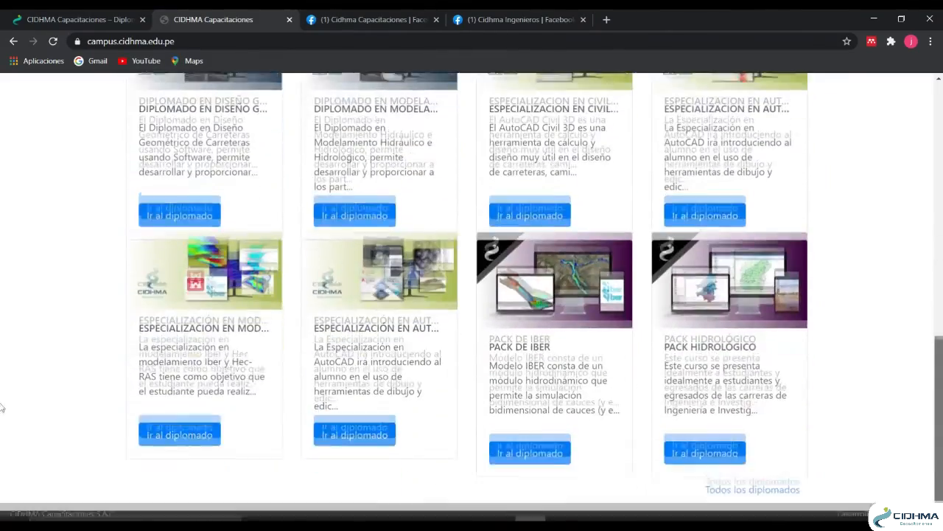
Show the Cidhma Capacitaciones and Cidhma Ingenieros Facebook pages, finishing on the Cidhma Capacitaciones page
{"action": "scroll", "coordinate": [1, 440], "scroll_direction": "up", "scroll_amount": 10}
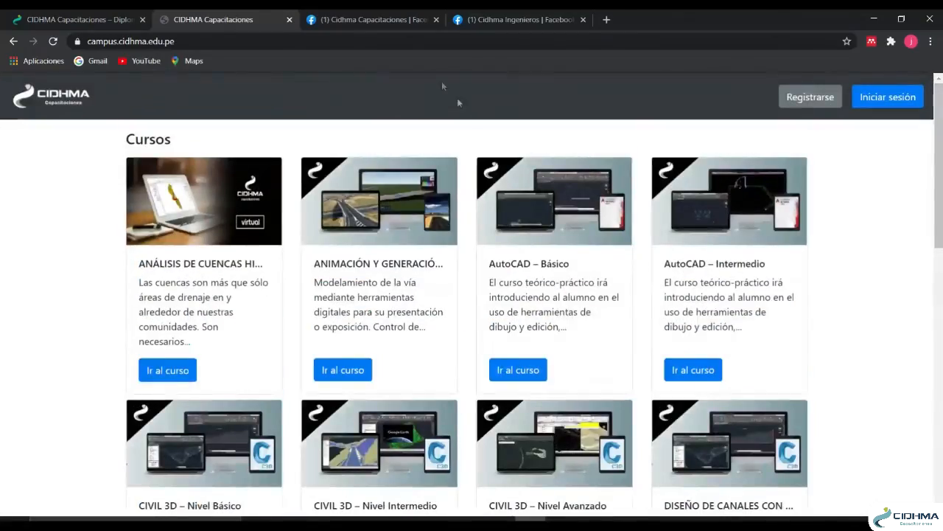
{"action": "left_click", "coordinate": [389, 13]}
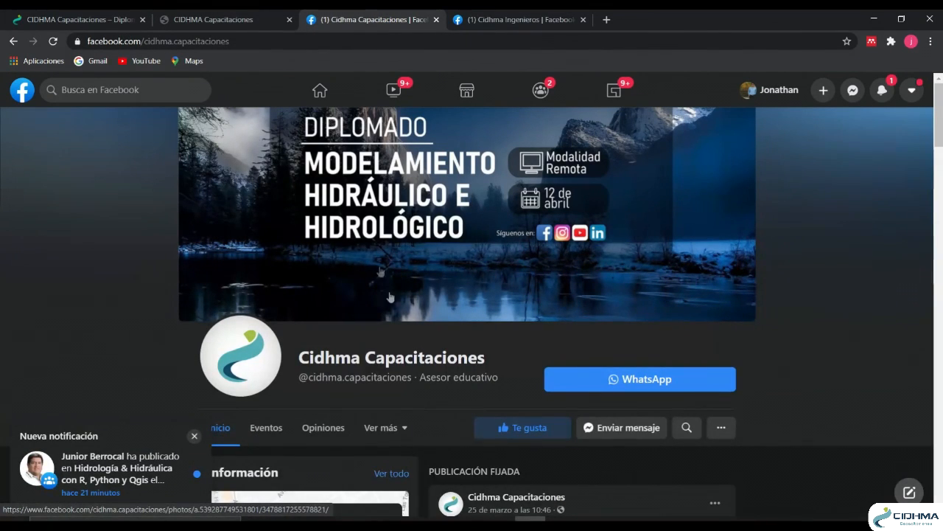
{"action": "left_click", "coordinate": [495, 19]}
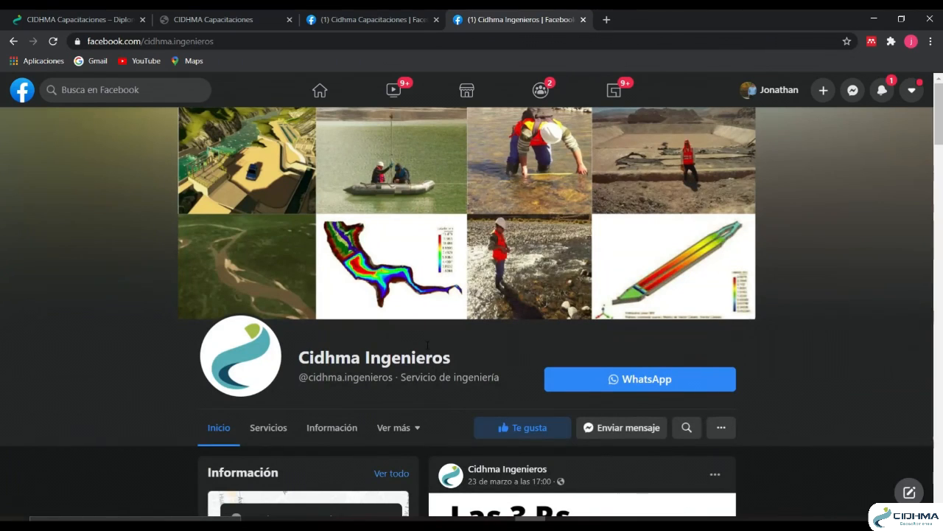
{"action": "left_click", "coordinate": [339, 16]}
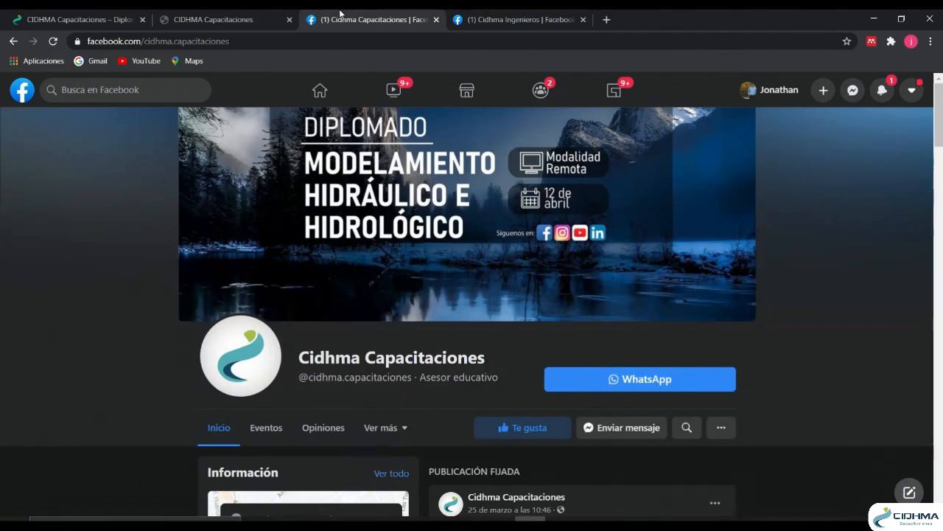
Return to the cidhma.edu.pe home page and switch to the PowerPoint presentation's slide with the contact e-mail
{"action": "left_click", "coordinate": [107, 17]}
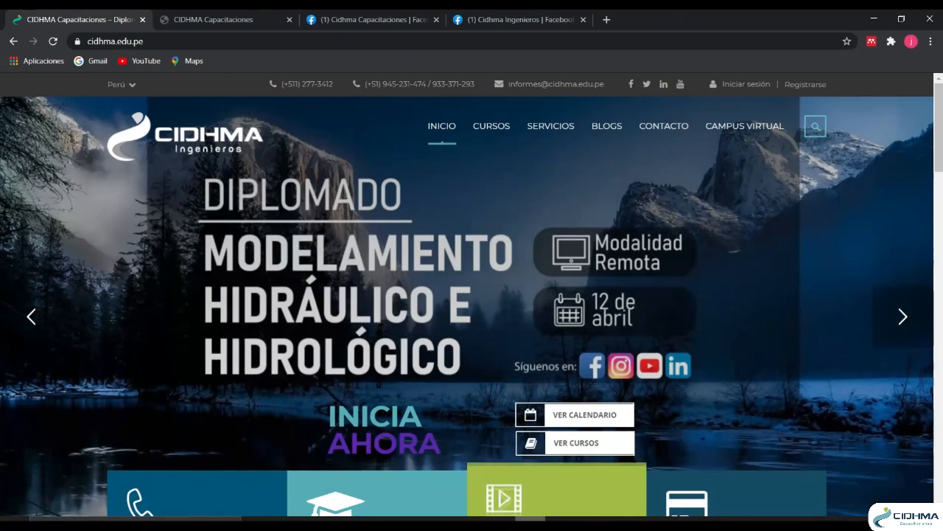
{"action": "mouse_move", "coordinate": [469, 523]}
{"action": "left_click", "coordinate": [457, 488]}
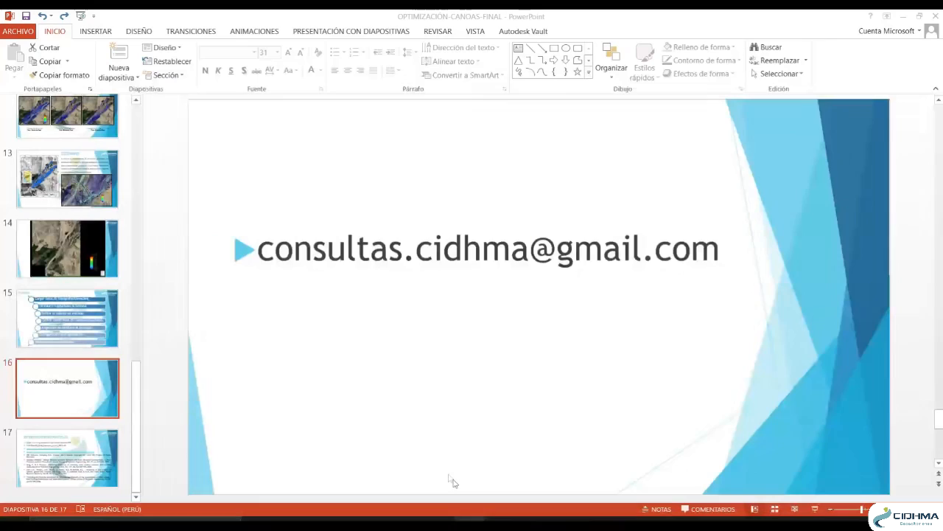